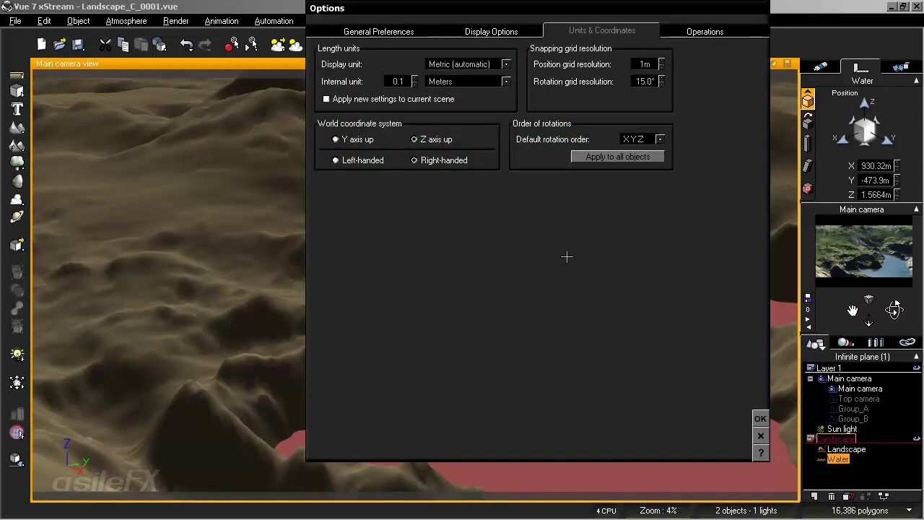
Accept the Units & Coordinates options and deselect the Water plane
left_click(761, 417)
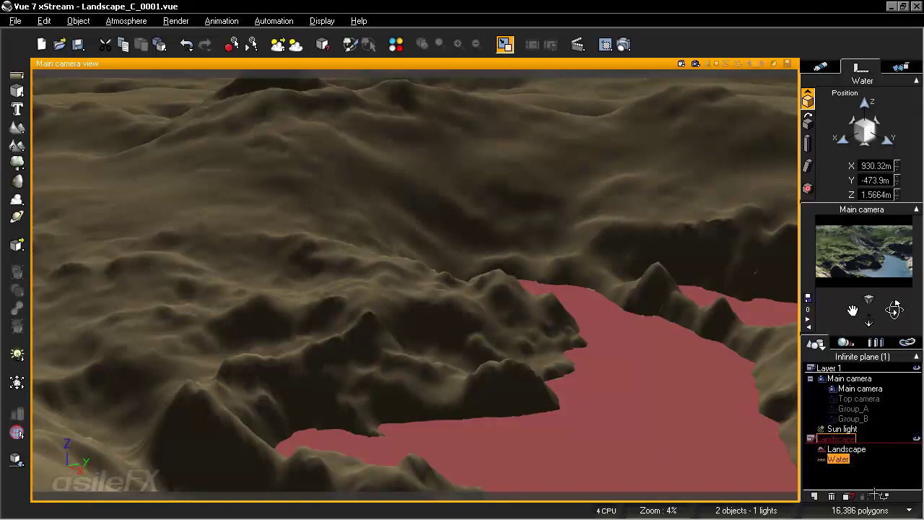
left_click(860, 475)
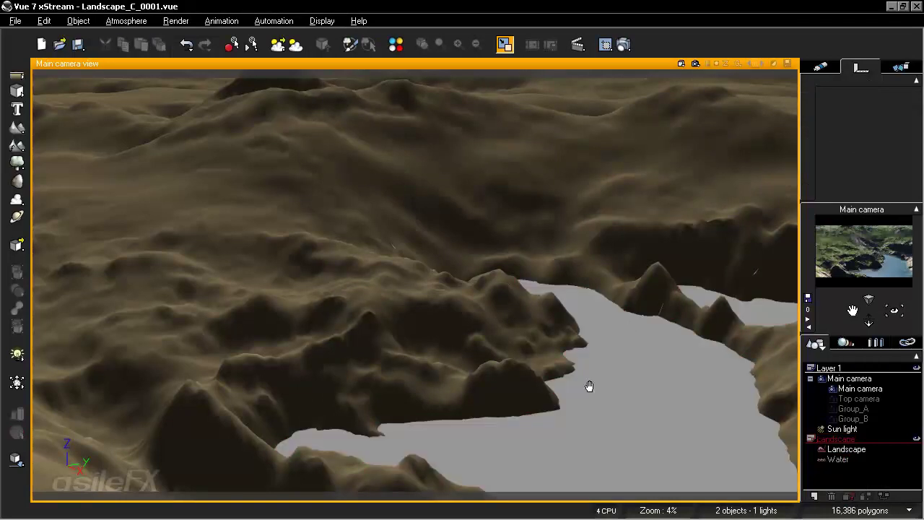
Add a Rural Maple Tree from the Trees plant collection to the scene
right_click_drag(587, 383, 586, 358)
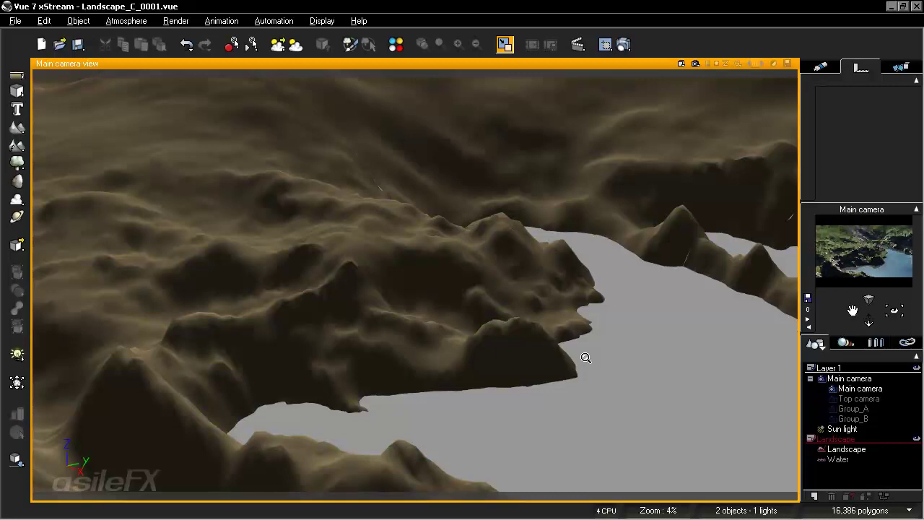
scroll(585, 358, "down", 5)
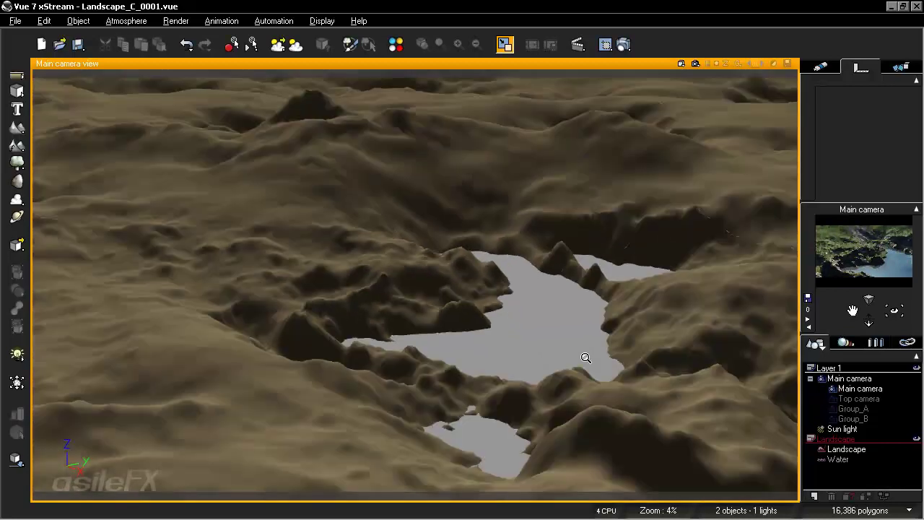
scroll(585, 356, "down", 3)
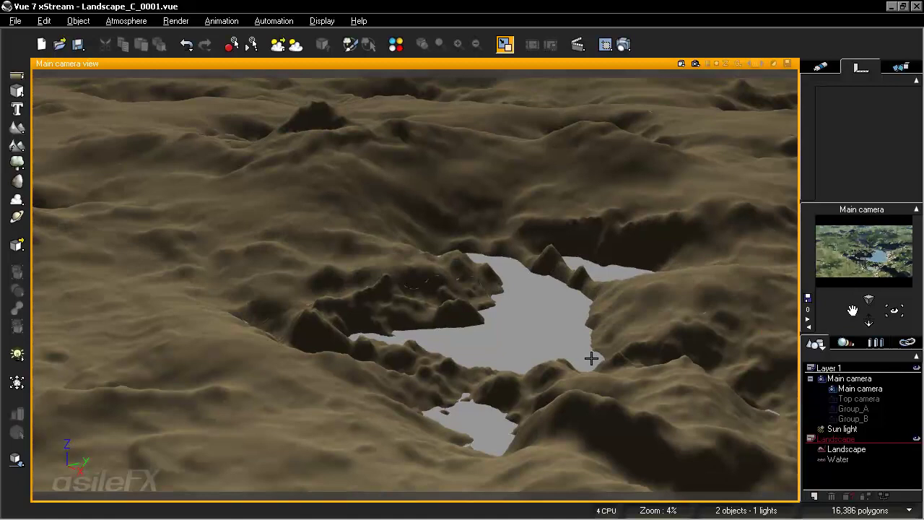
mouse_move(555, 295)
right_mouse_down()
mouse_move(599, 306)
mouse_move(557, 305)
right_mouse_up()
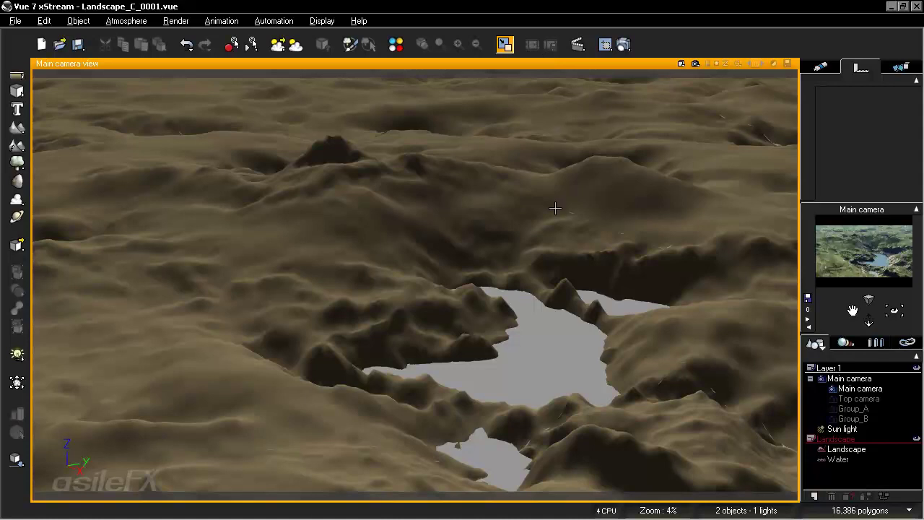
scroll(547, 260, "up", 3)
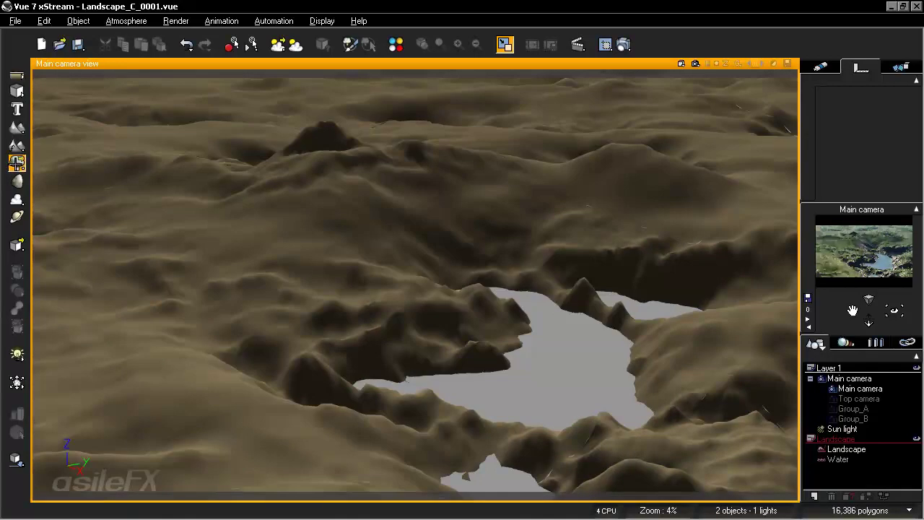
left_click(16, 163)
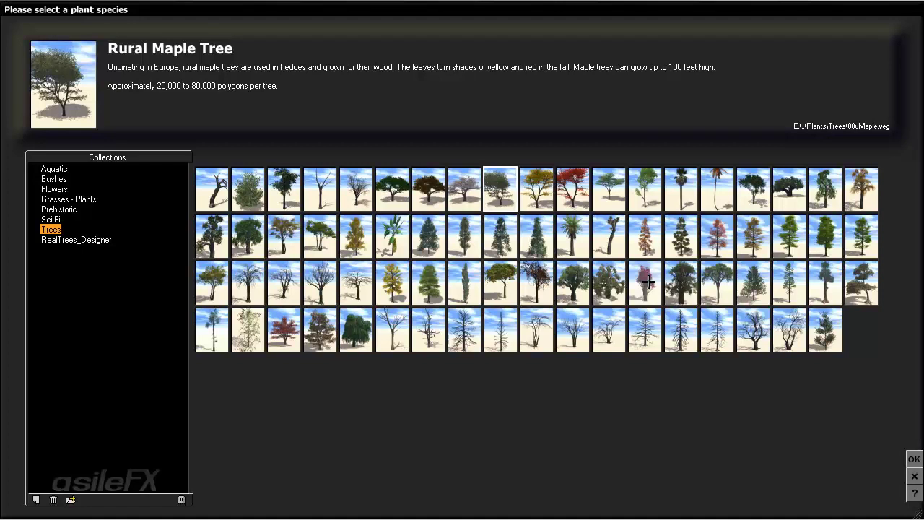
left_click(913, 458)
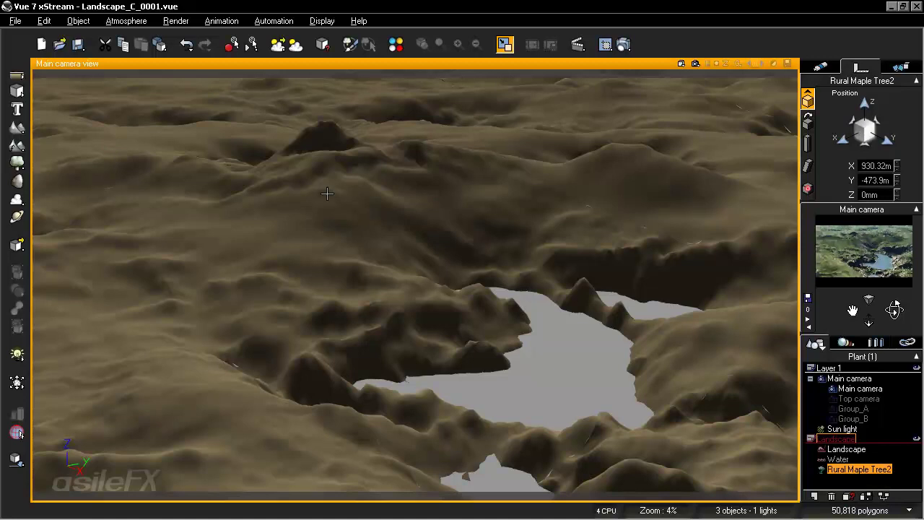
Move the maple tree in the Top view onto the land beside the lake, to about X 637.73 m, Y -739.6 m
double_click(491, 65)
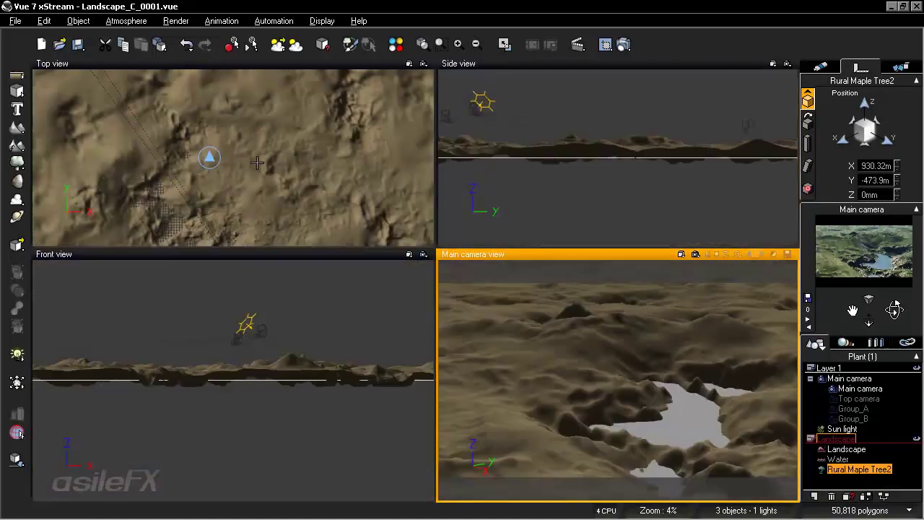
left_click(325, 152)
right_click_drag(330, 154, 317, 154)
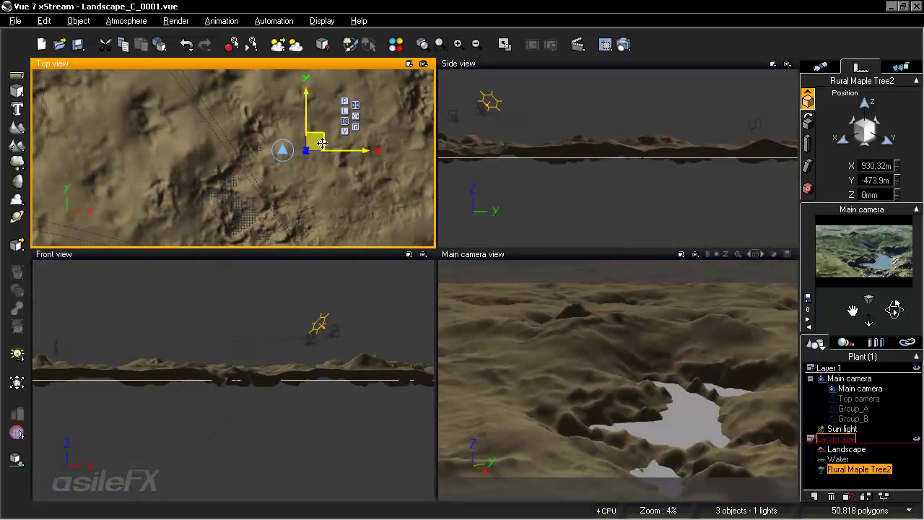
right_click_drag(327, 191, 333, 138)
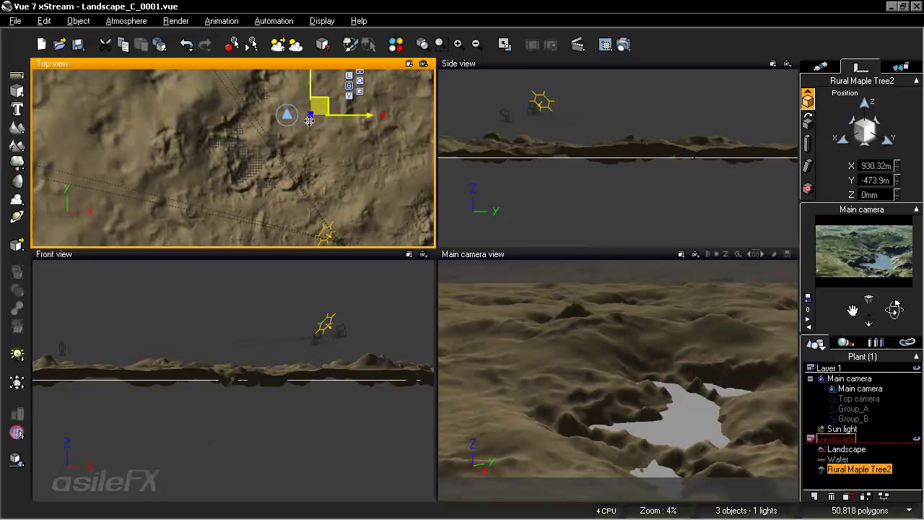
left_click_drag(323, 89, 239, 161)
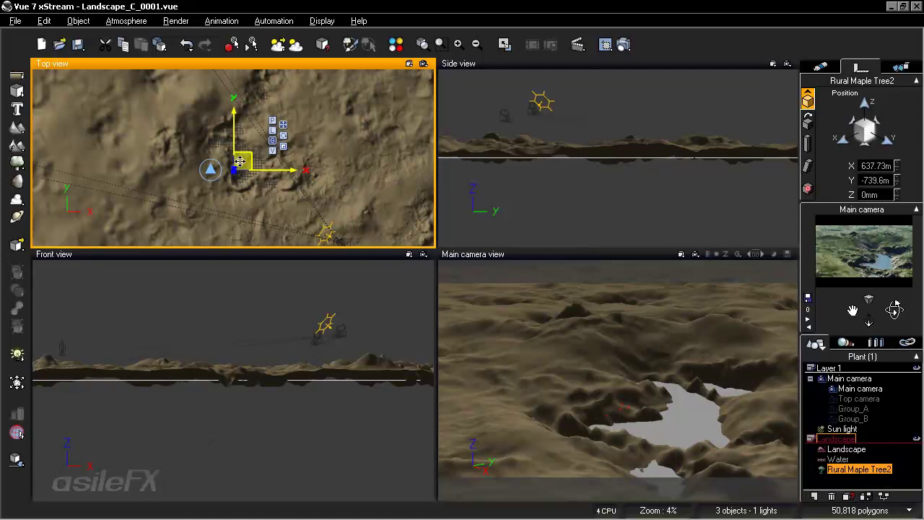
Raise the maple tree above the ground in the Front view and drop it onto the terrain surface
left_click(286, 343)
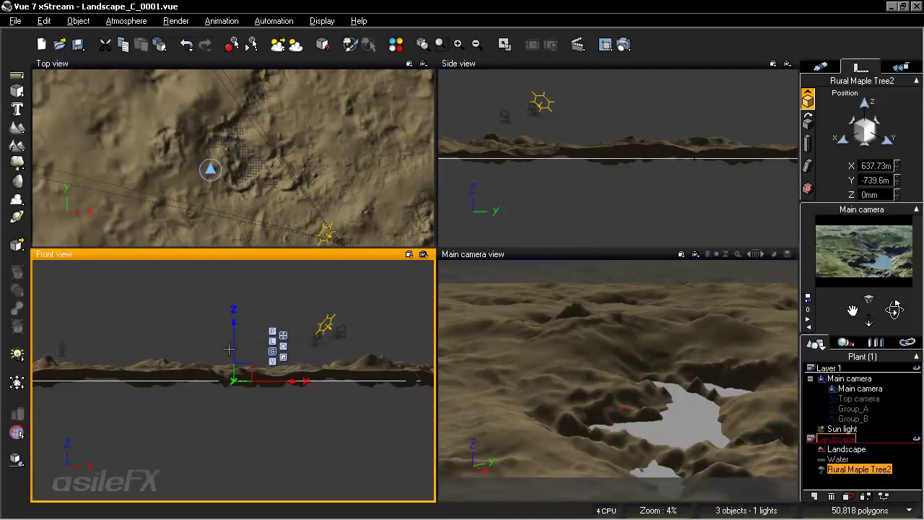
left_click_drag(232, 350, 234, 331)
left_click(17, 458)
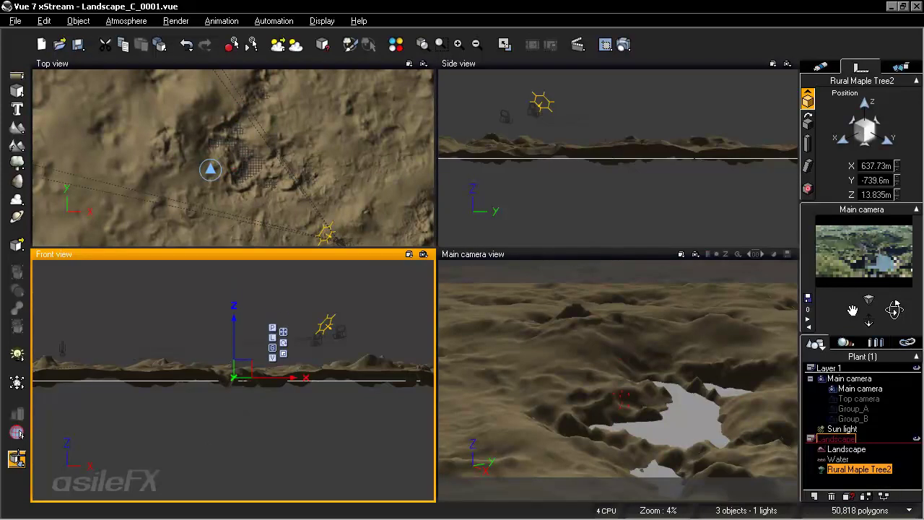
Inspect the maple tree up close in the maximized Main camera view and check its size values
double_click(638, 252)
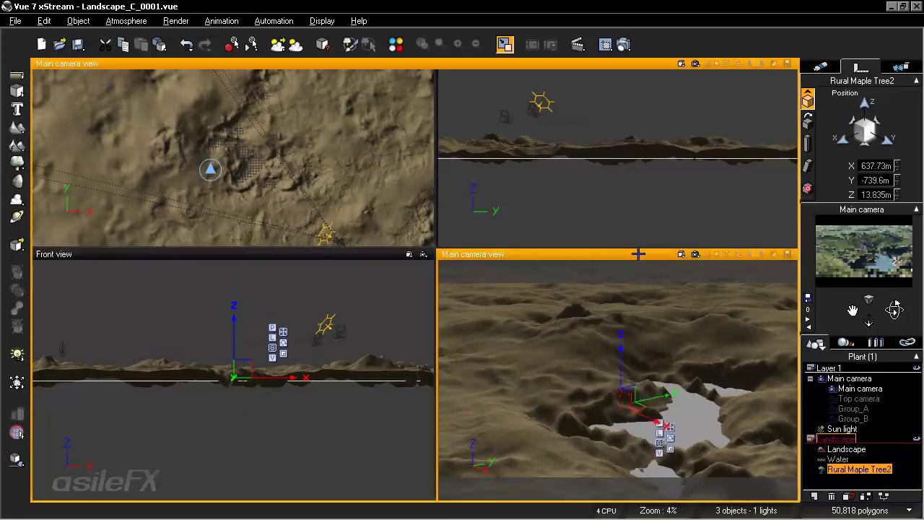
scroll(475, 377, "down", 1)
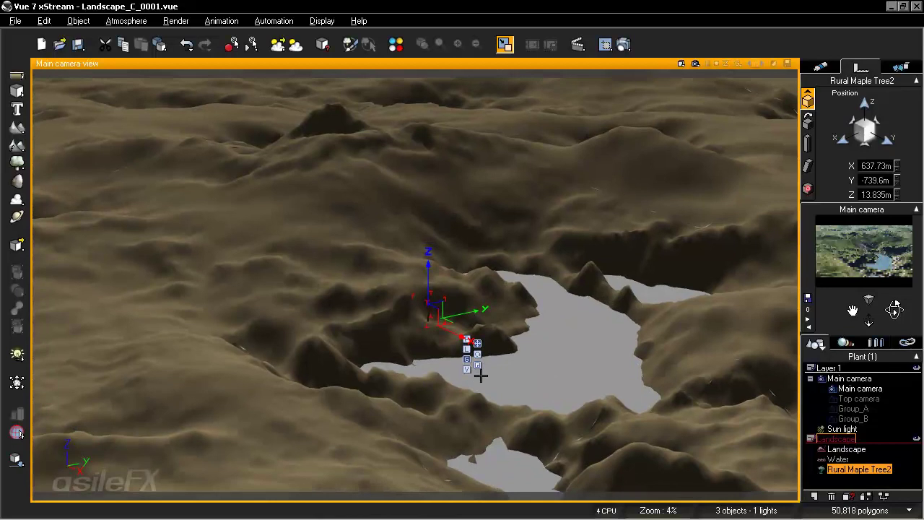
scroll(480, 376, "down", 1)
scroll(482, 376, "down", 3)
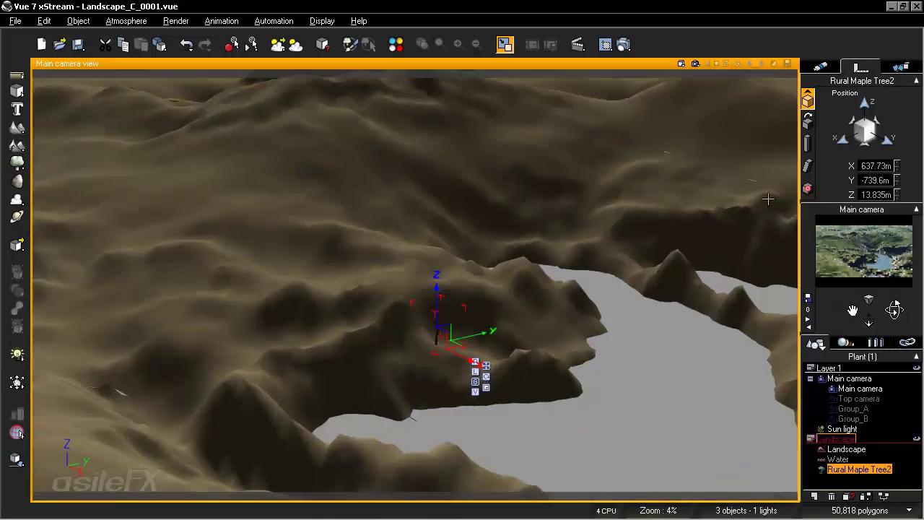
left_click(807, 143)
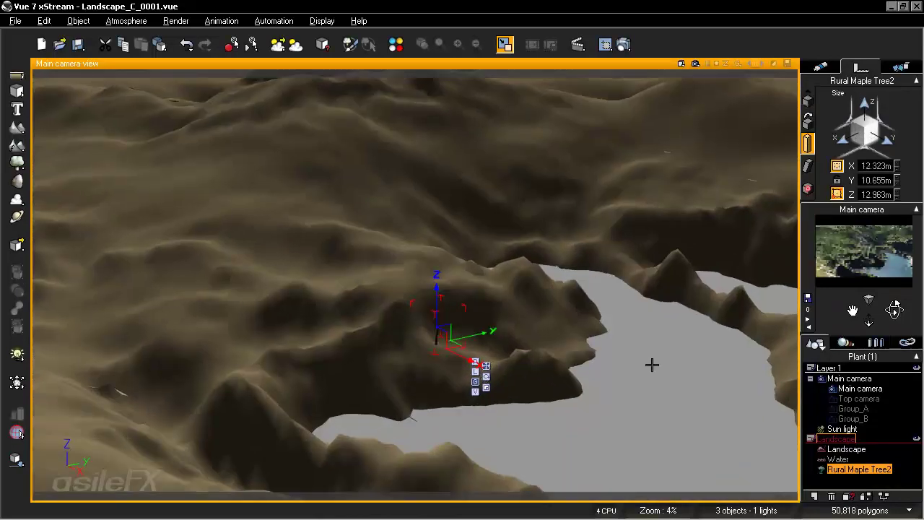
scroll(570, 379, "down", 1)
scroll(581, 378, "down", 1)
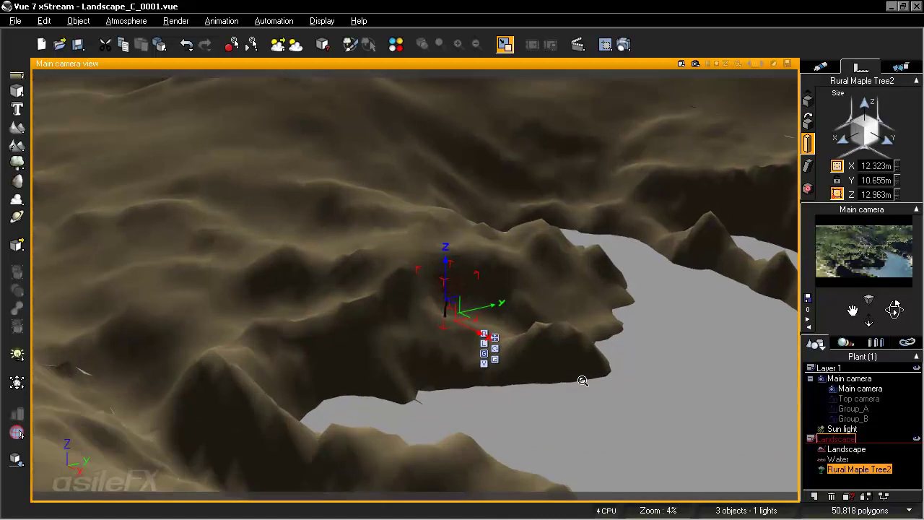
scroll(582, 380, "down", 1)
scroll(583, 381, "down", 1)
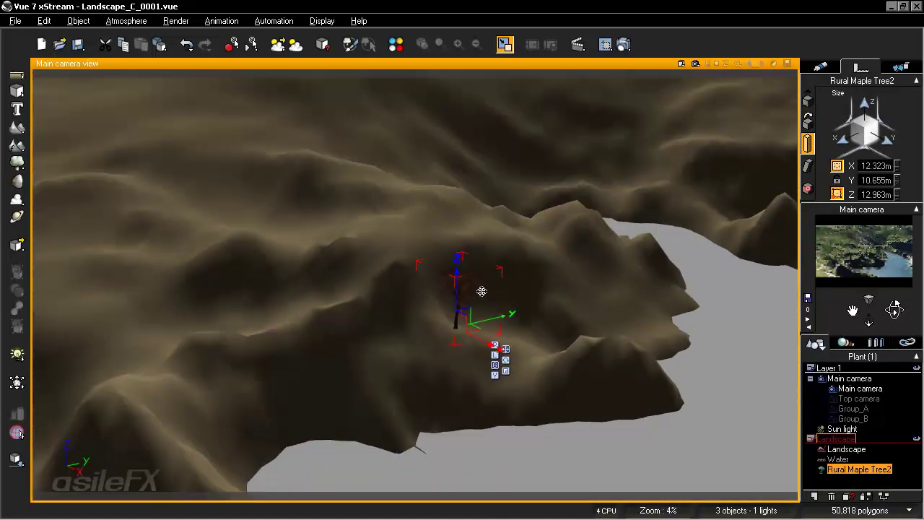
Generate new random variations of the maple tree in the Plant Editor and apply a larger, fuller one
double_click(481, 291)
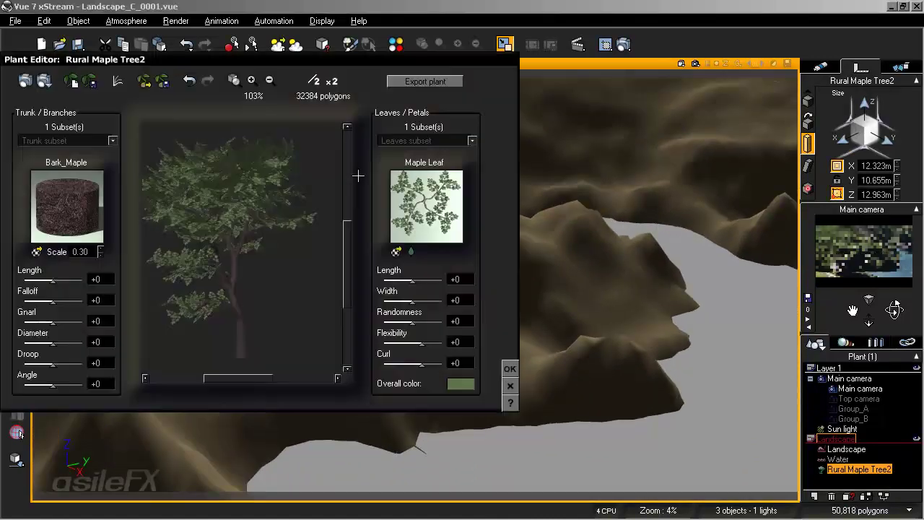
left_click(70, 81)
left_click(510, 369)
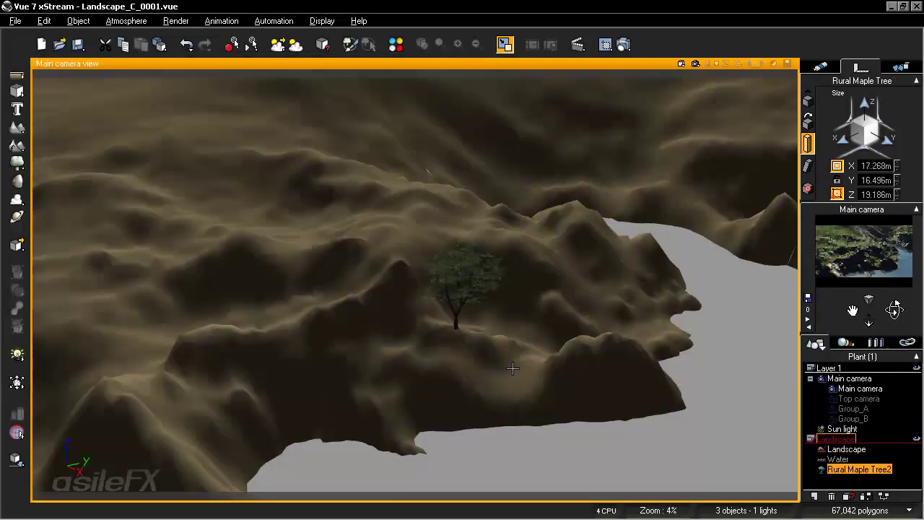
double_click(462, 283)
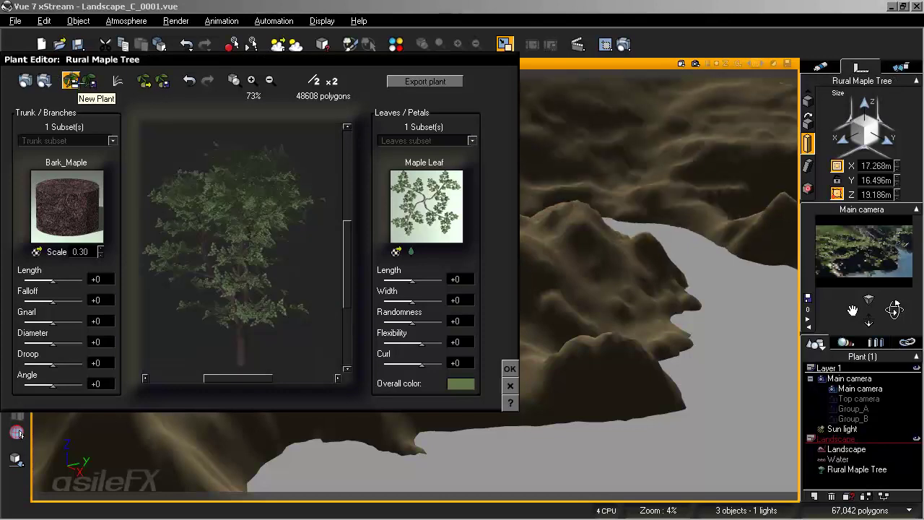
left_click(70, 80)
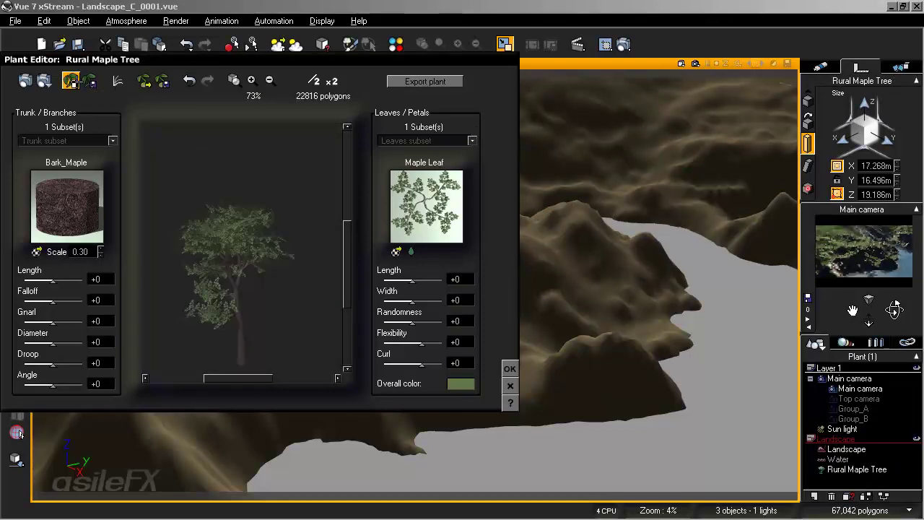
left_click(70, 80)
left_click(509, 369)
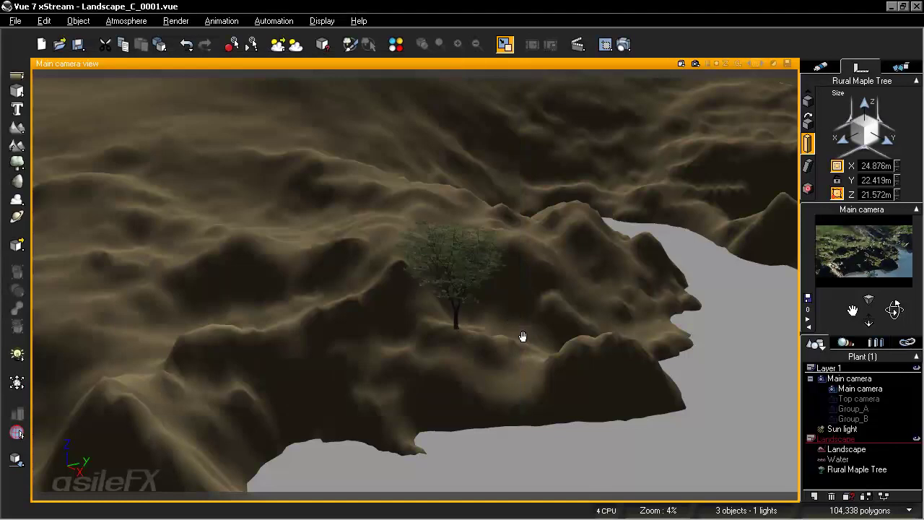
Review the Sky, Fog and Haze settings in the Atmosphere Editor, including aerial perspective, and leave without applying changes
scroll(521, 329, "up", 1)
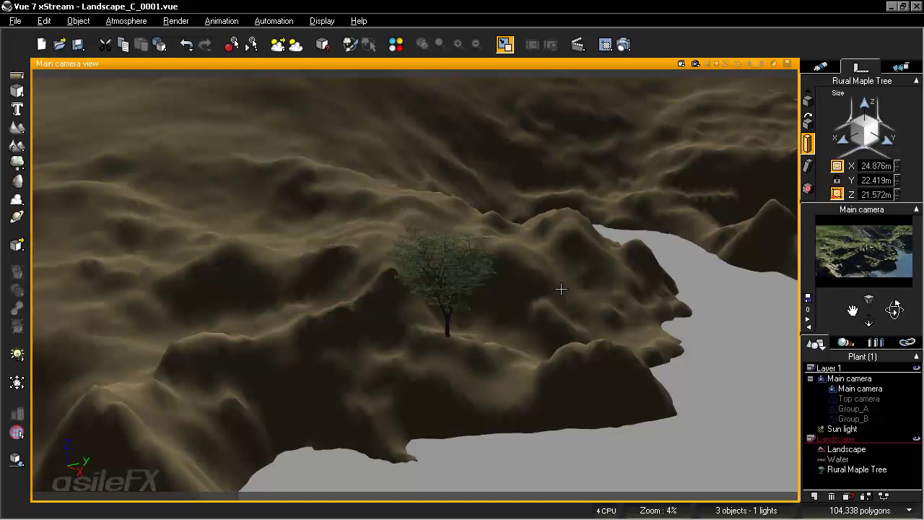
mouse_move(561, 289)
right_mouse_down()
mouse_move(536, 266)
mouse_move(573, 248)
mouse_move(568, 299)
mouse_move(558, 291)
right_mouse_up()
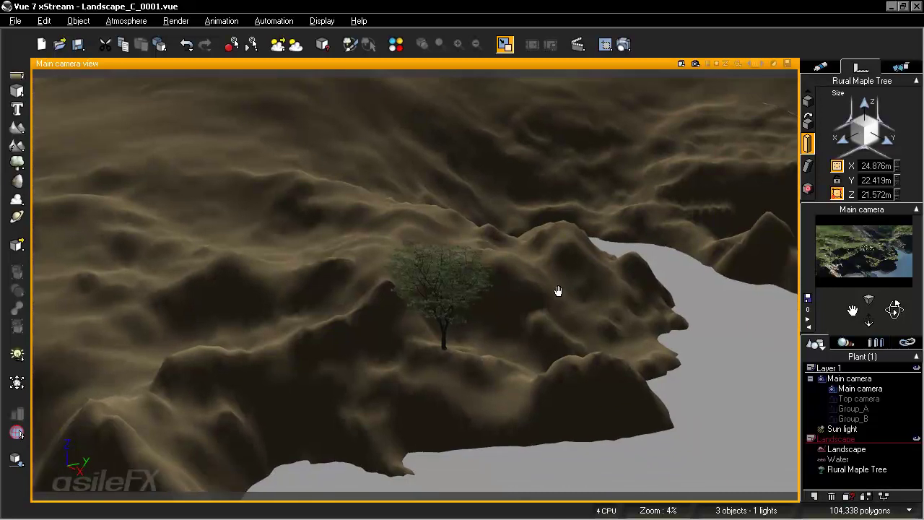
scroll(558, 286, "down", 10)
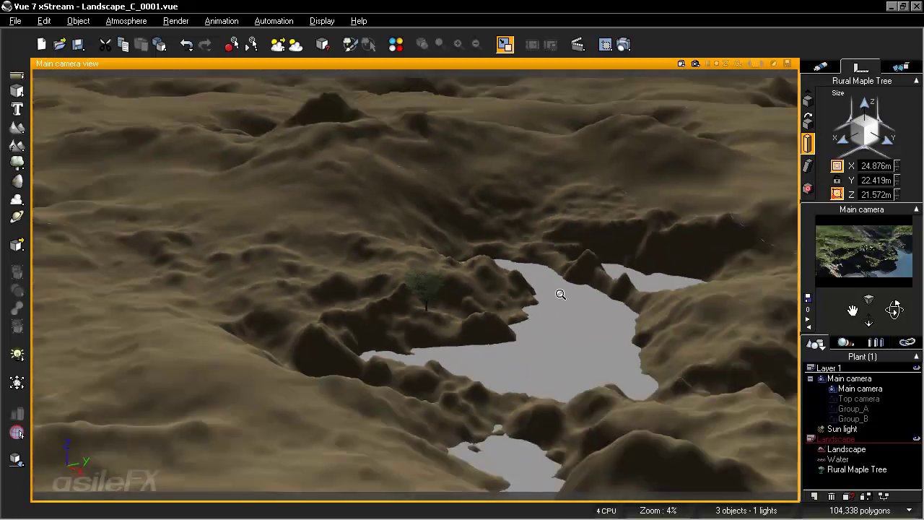
scroll(560, 294, "down", 2)
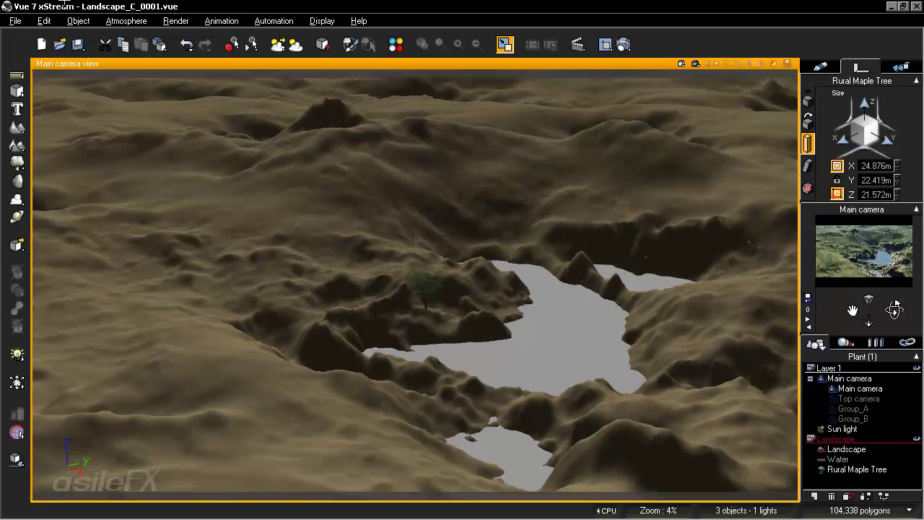
left_click(126, 21)
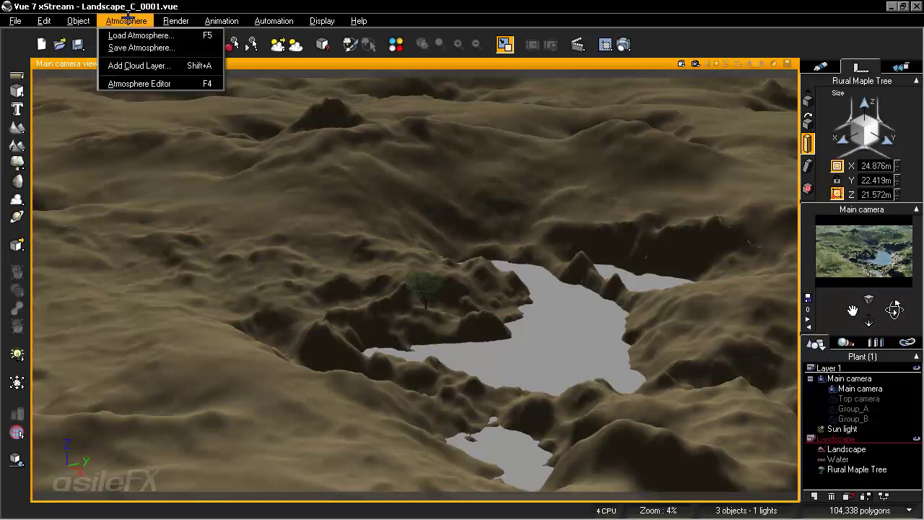
left_click(137, 81)
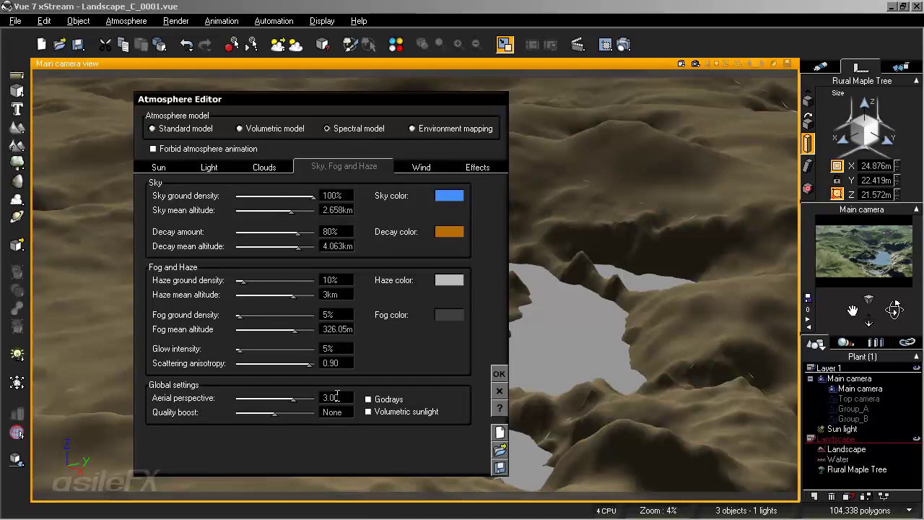
left_click(499, 392)
right_click_drag(569, 320, 640, 122)
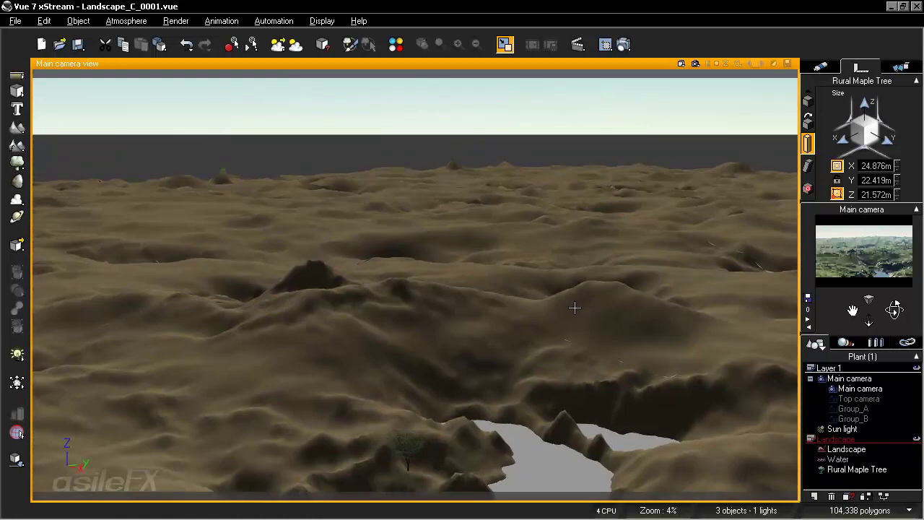
right_click_drag(546, 355, 557, 322)
scroll(557, 322, "up", 5)
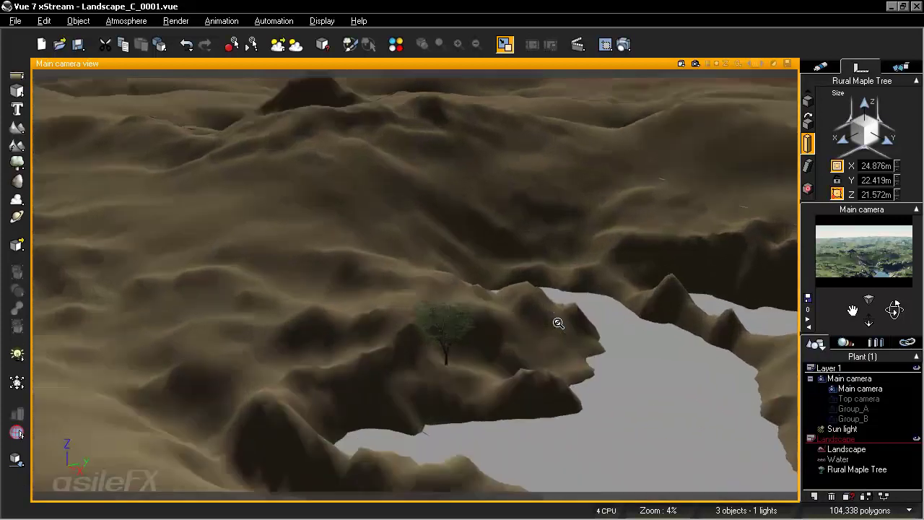
scroll(557, 332, "up", 4)
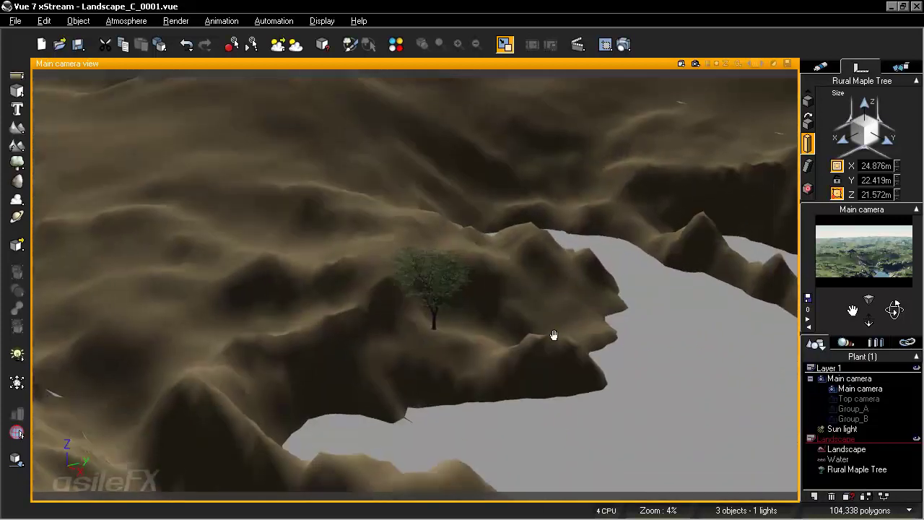
Take a final look at the maple tree against the lakeside terrain, and delete the Rural Maple Tree from the scene
scroll(556, 332, "up", 2)
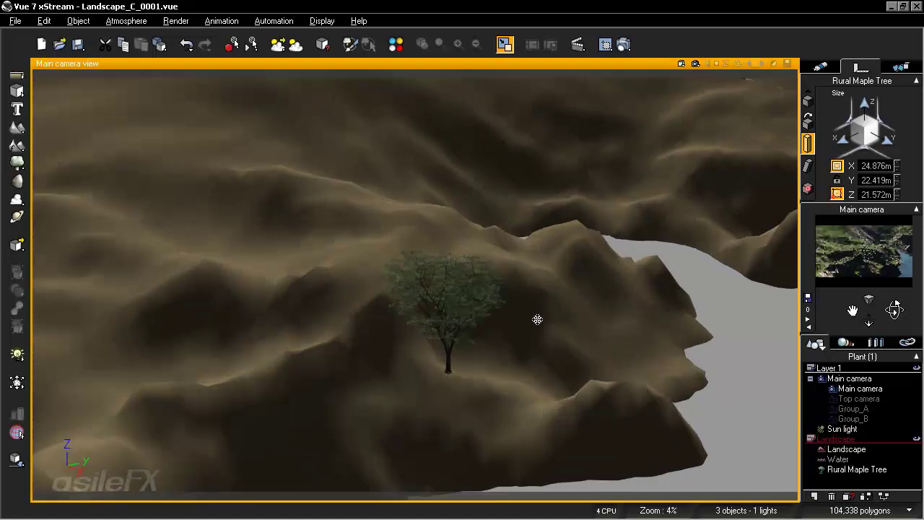
scroll(537, 319, "down", 2)
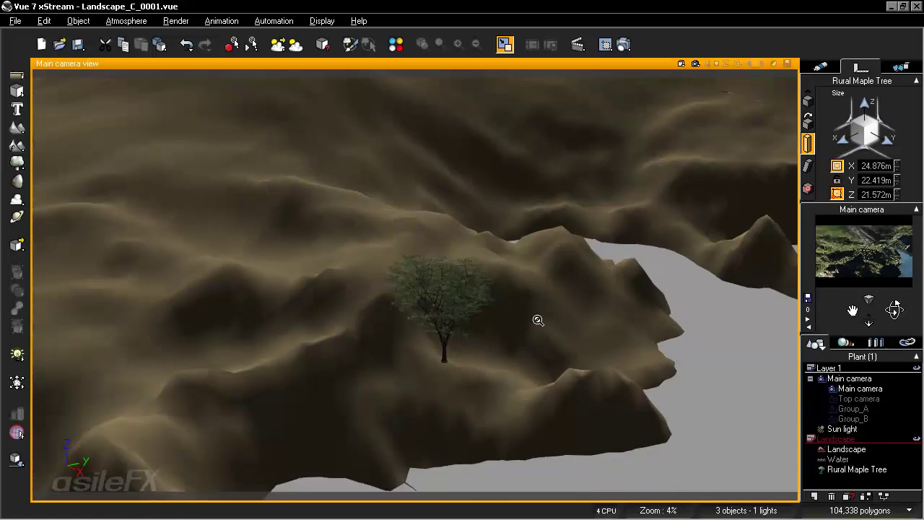
right_click_drag(538, 319, 639, 321)
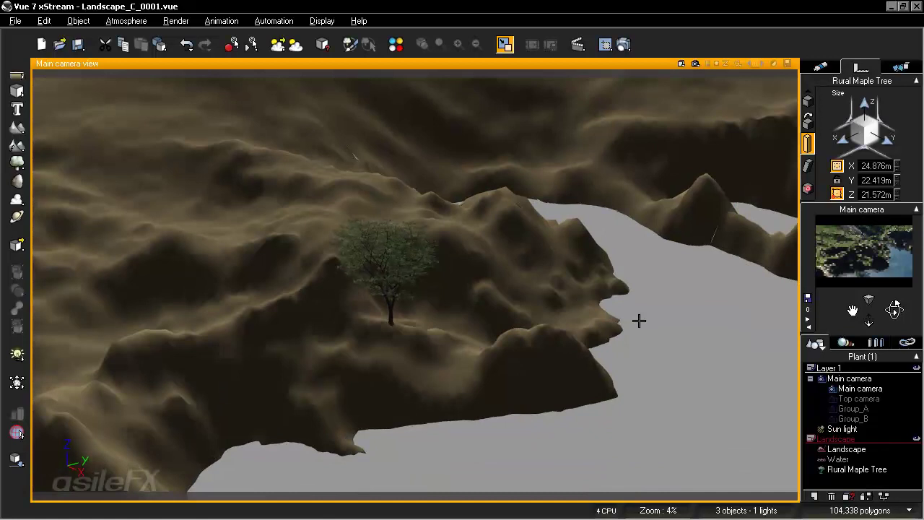
scroll(630, 330, "down", 4)
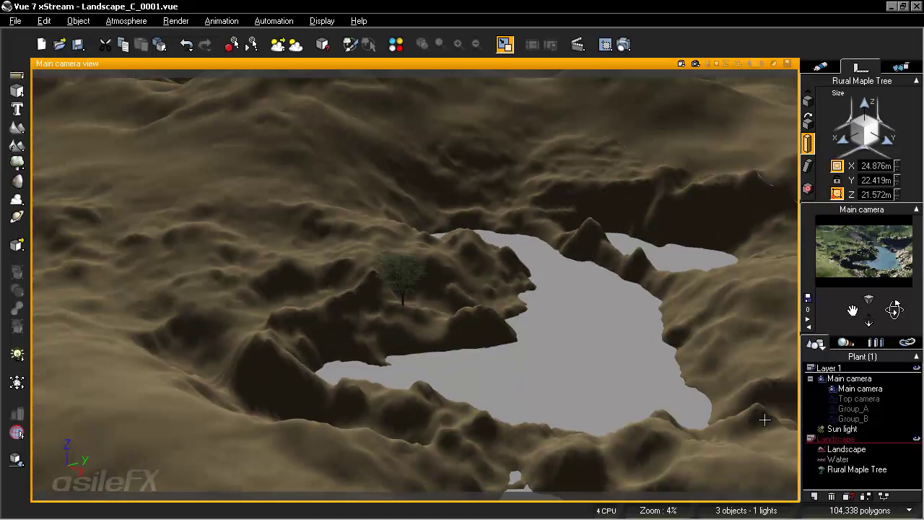
left_click(831, 469)
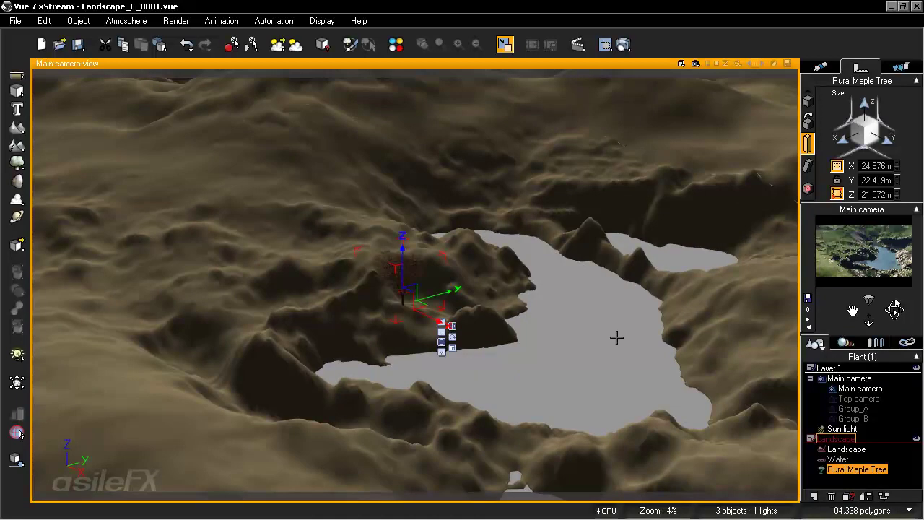
key("Delete")
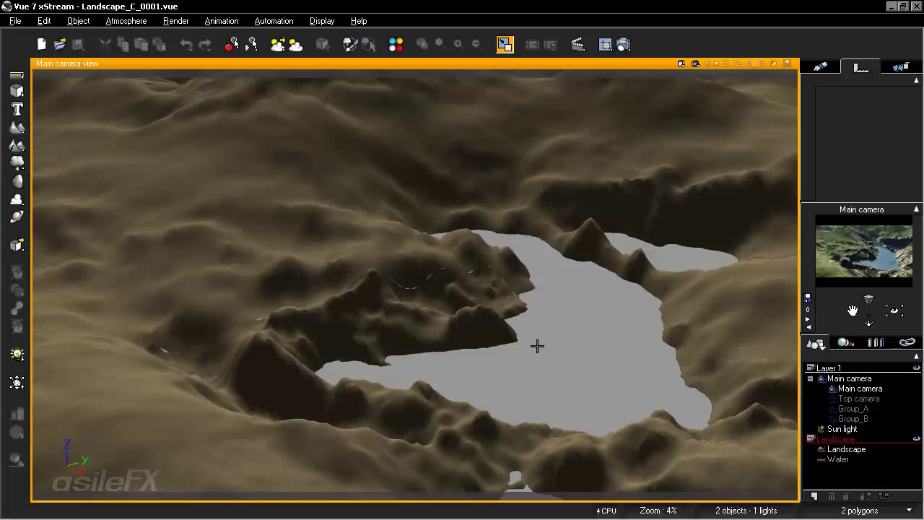
left_click(875, 342)
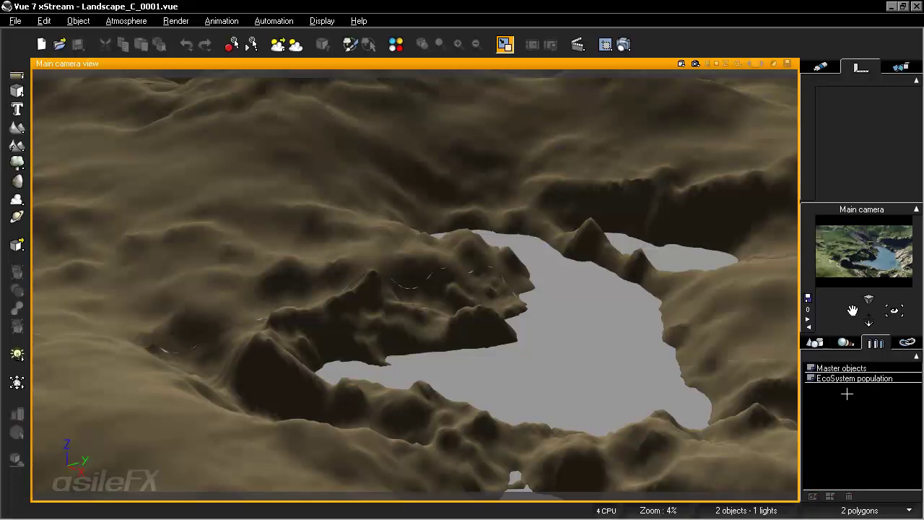
left_click(815, 343)
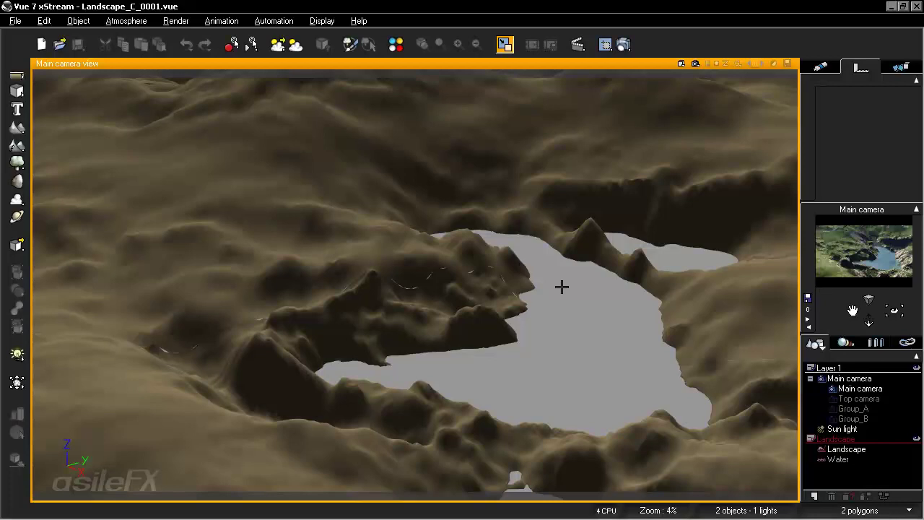
Return to the four-view layout, frame the terrain in the Top view, and duplicate the Landscape procedural terrain
left_click(838, 457)
left_click(846, 449)
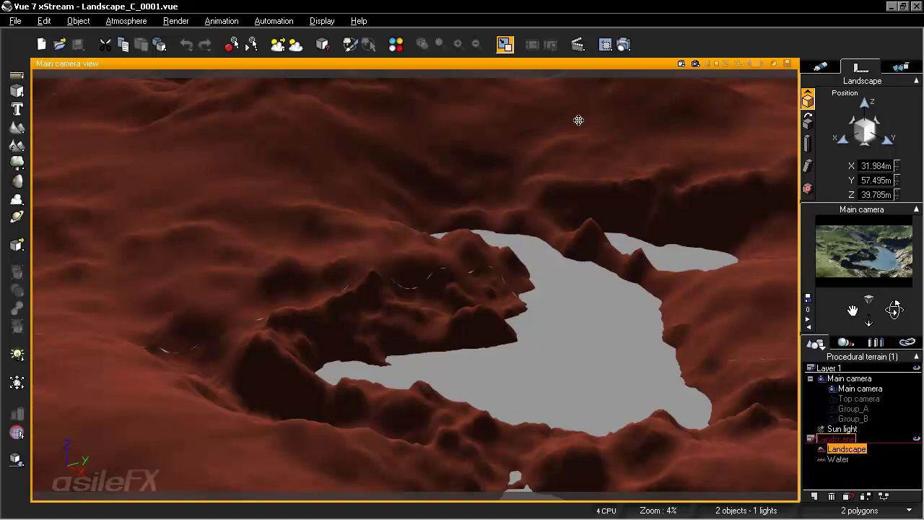
double_click(587, 63)
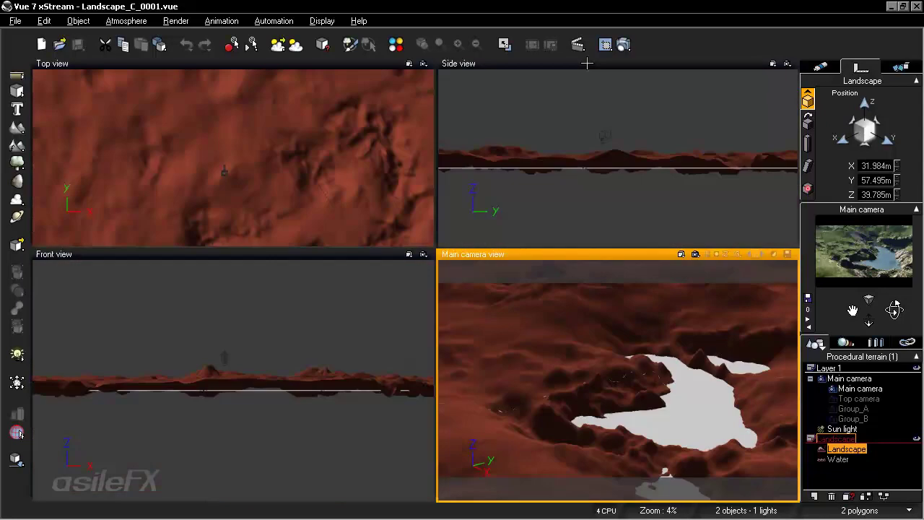
left_click(298, 181)
scroll(301, 175, "down", 2)
scroll(300, 175, "down", 2)
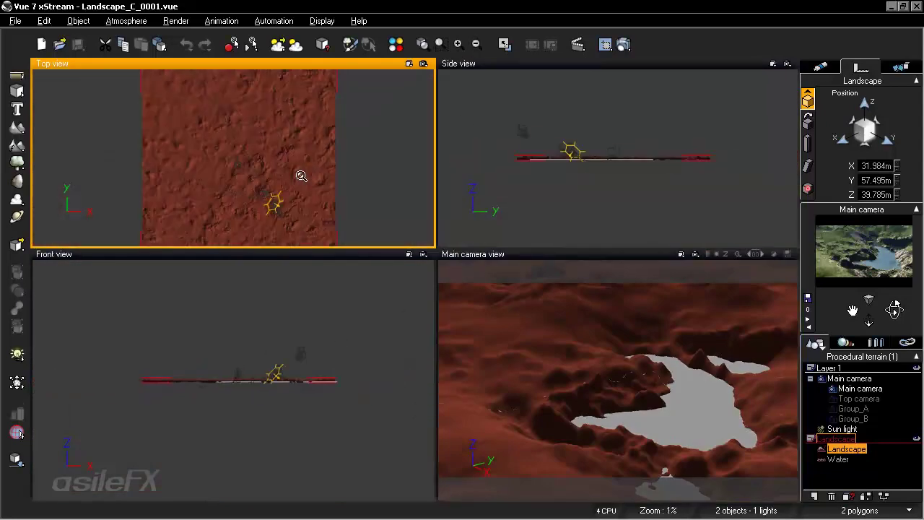
scroll(299, 175, "up", 2)
right_click_drag(317, 200, 287, 136)
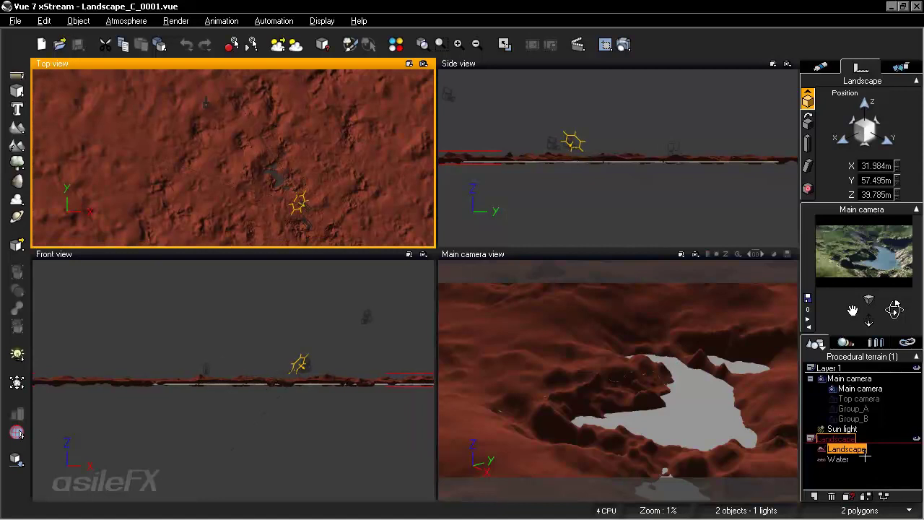
key("ctrl+d")
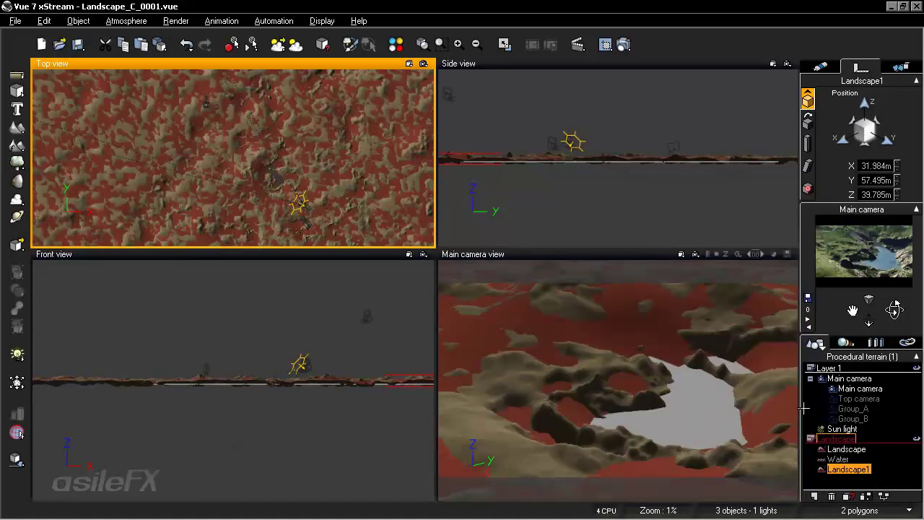
left_click(78, 21)
mouse_move(45, 21)
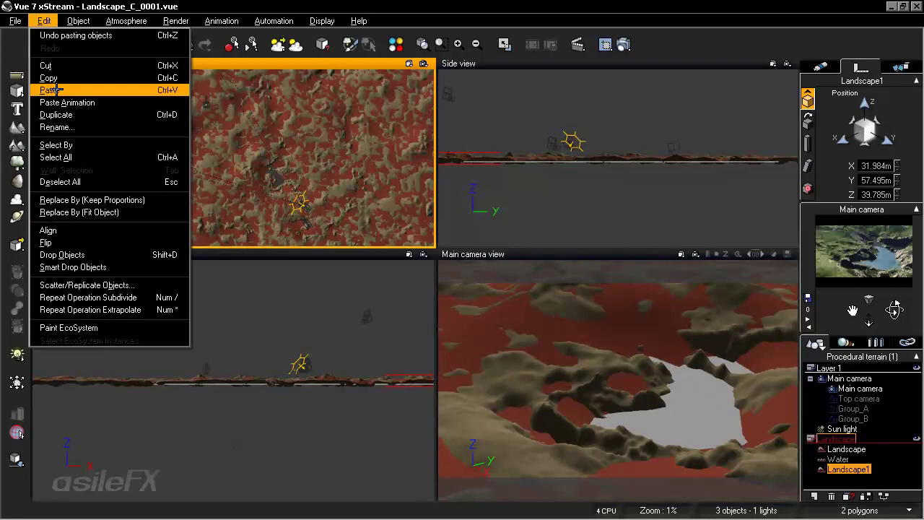
left_click(285, 2)
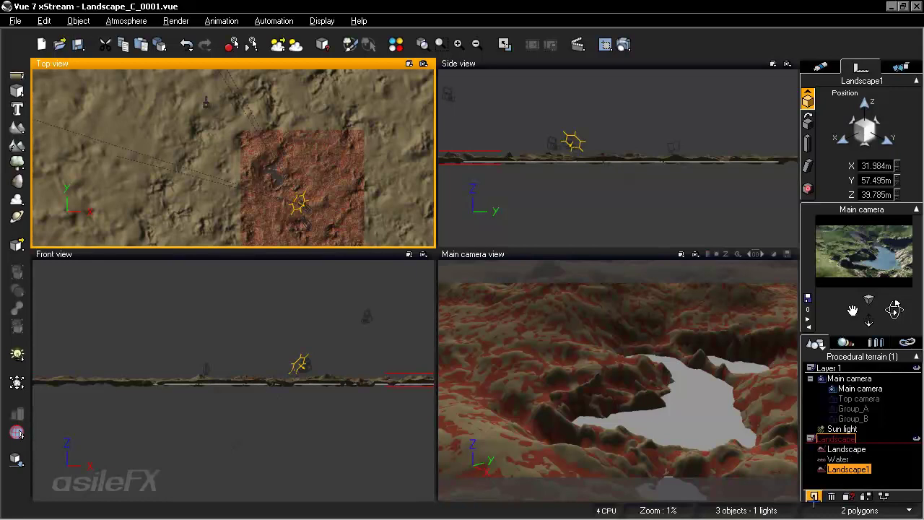
Add a new layer below the Landscape layer and name it Zone_Landscape
left_click(813, 497)
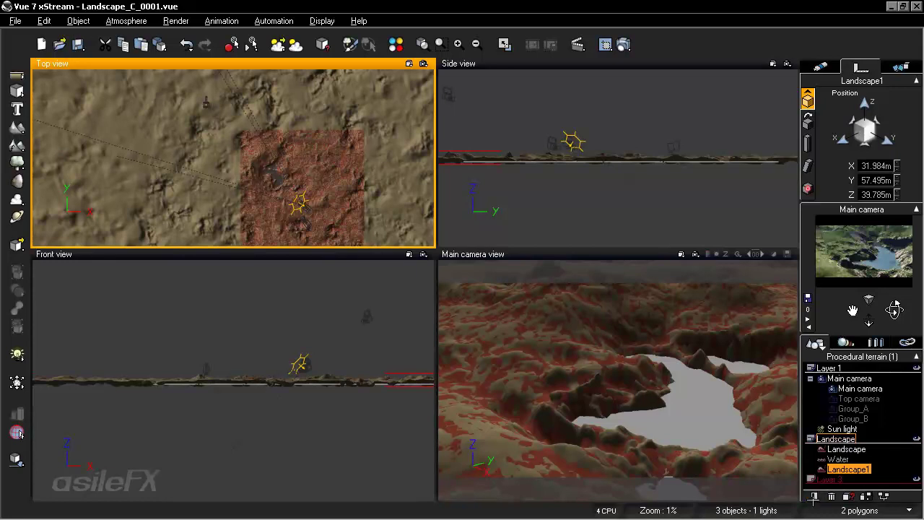
left_click(830, 479)
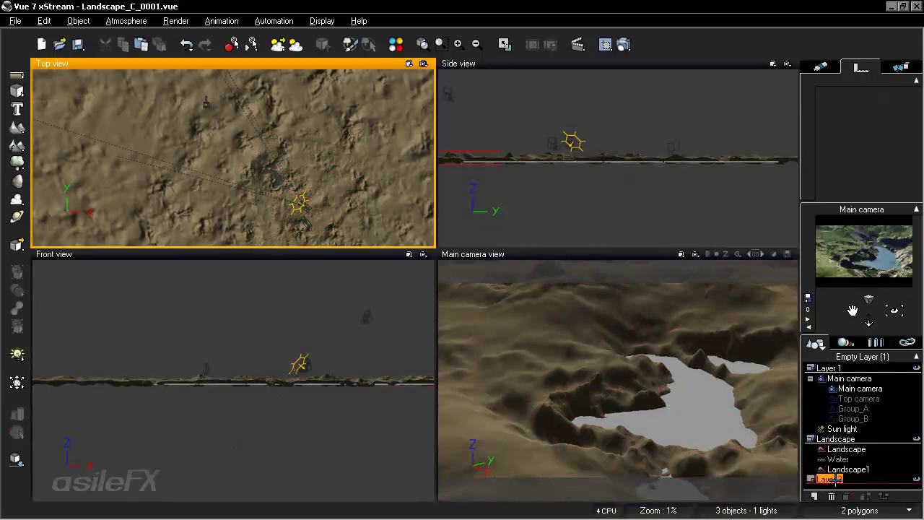
left_click(830, 480)
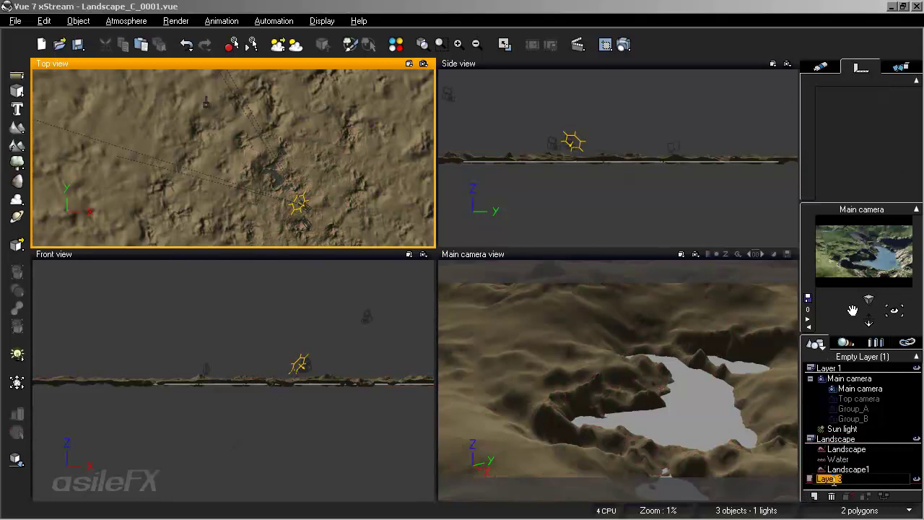
type("Prev")
key("BackSpace")
key("BackSpace")
key("BackSpace")
key("BackSpace")
key("BackSpace")
type("Zone_Landscape")
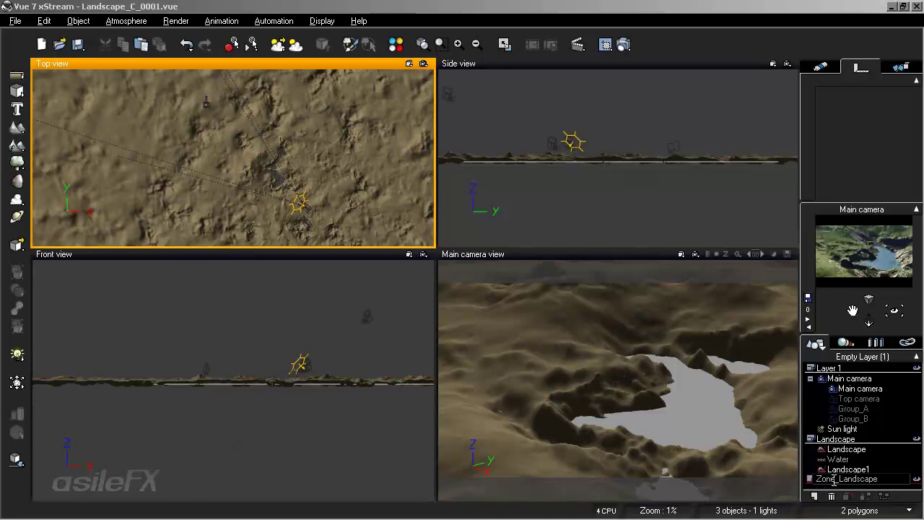
Move the duplicated terrain into the Zone_Landscape layer and rename it Landscape_Zone1
left_click(850, 469)
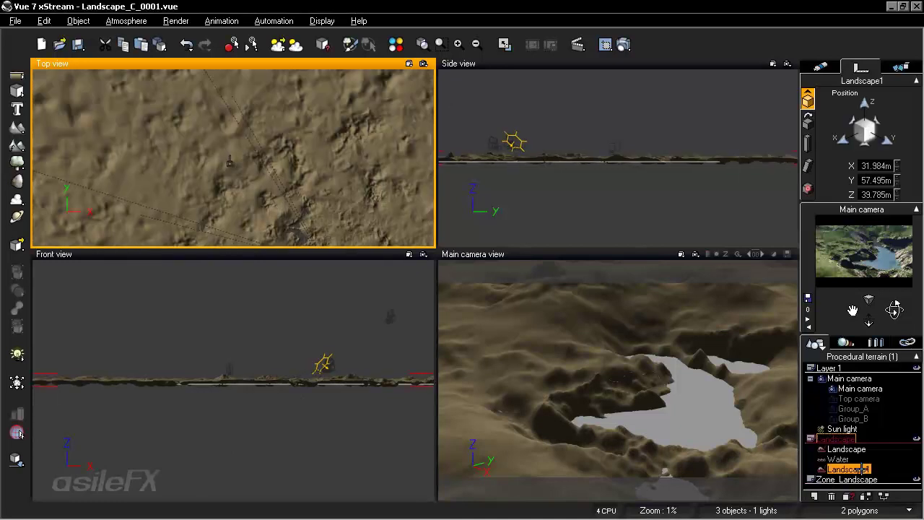
left_click_drag(851, 470, 866, 479)
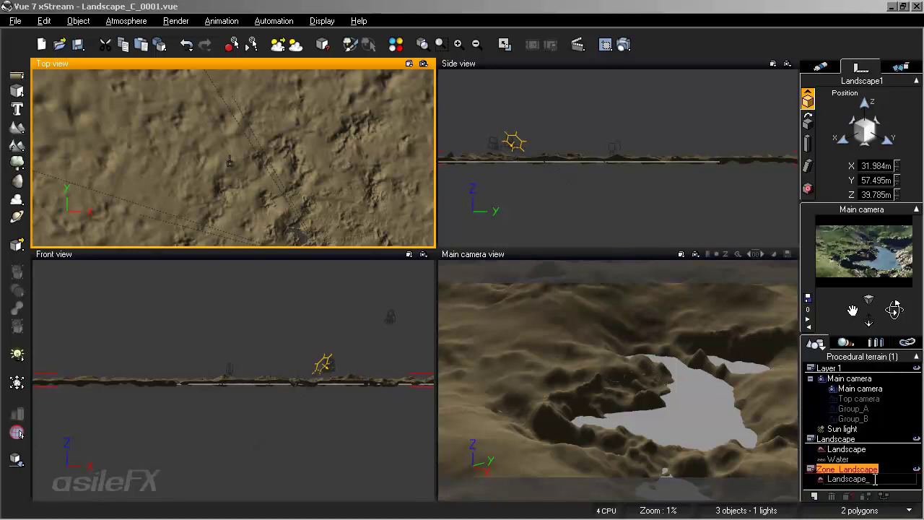
type("Zone1")
left_click(861, 468)
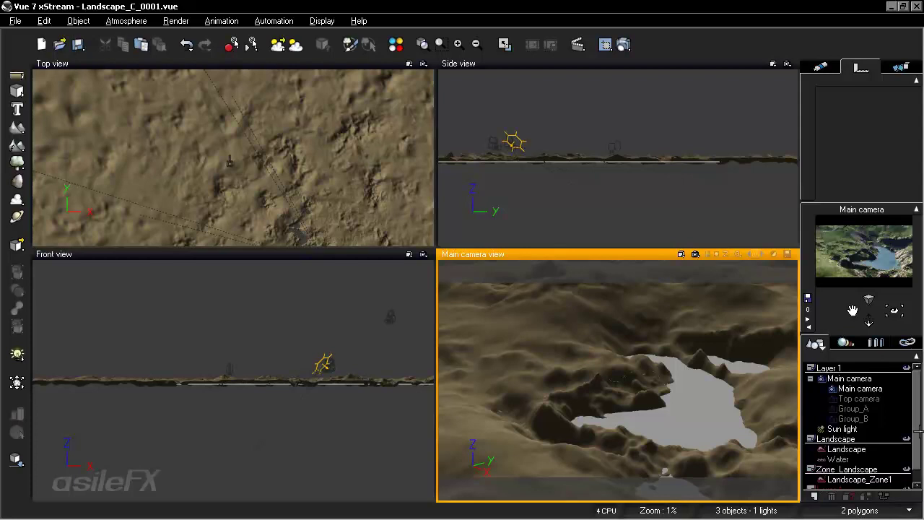
Create another layer below Zone_Landscape and name it Decay Objects
left_click(863, 495)
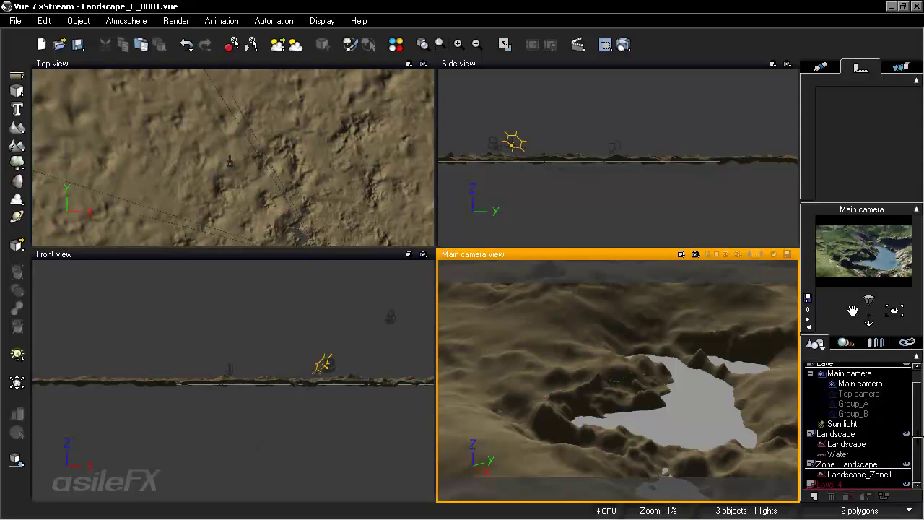
double_click(831, 483)
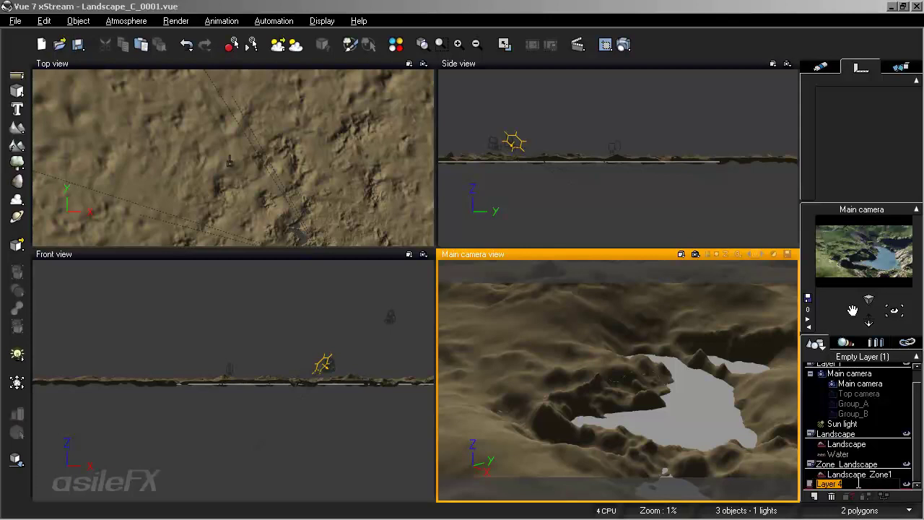
type("Decay")
key("Return")
type("0bjects")
Collapse the camera preview to show the full layer list, and move the Water plane into the Decay Objects layer
left_click(838, 454)
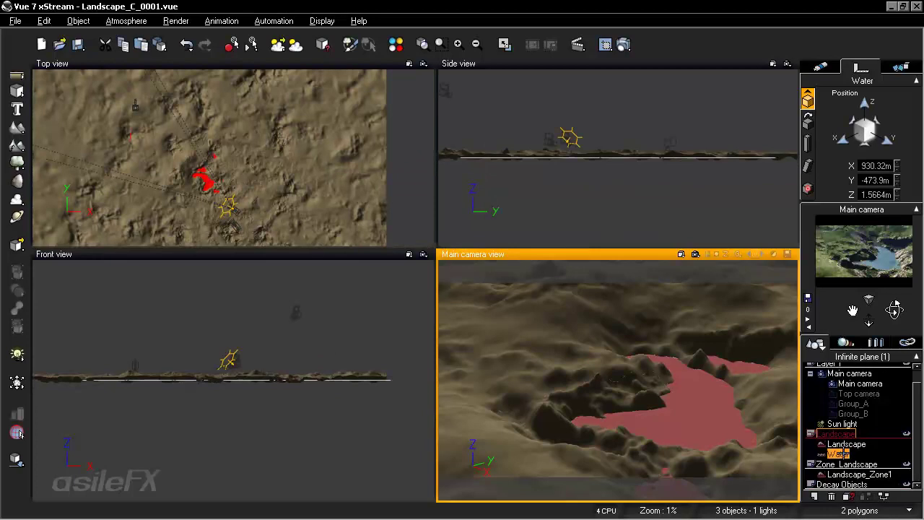
left_click(916, 209)
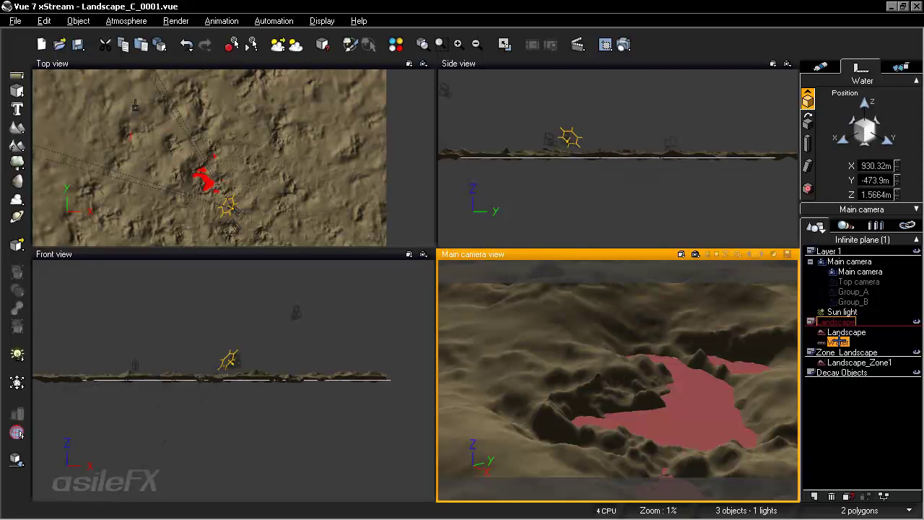
left_click_drag(837, 341, 840, 373)
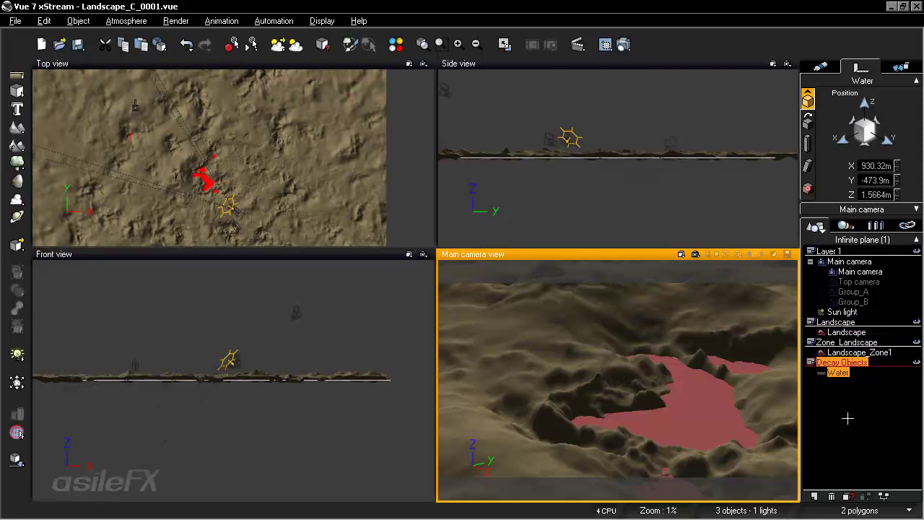
left_click(848, 418)
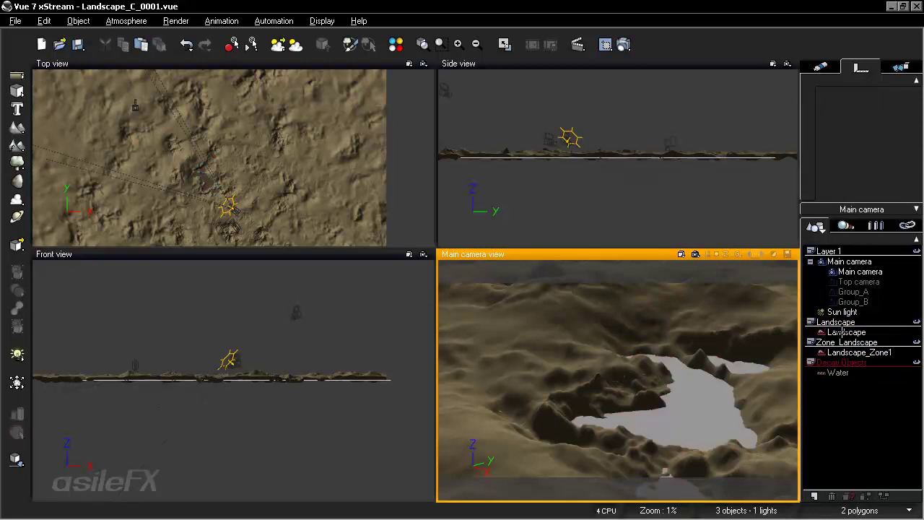
Enable all four aspect toggles of the original Landscape terrain, including ignoring it when populating ecosystems
left_click(849, 329)
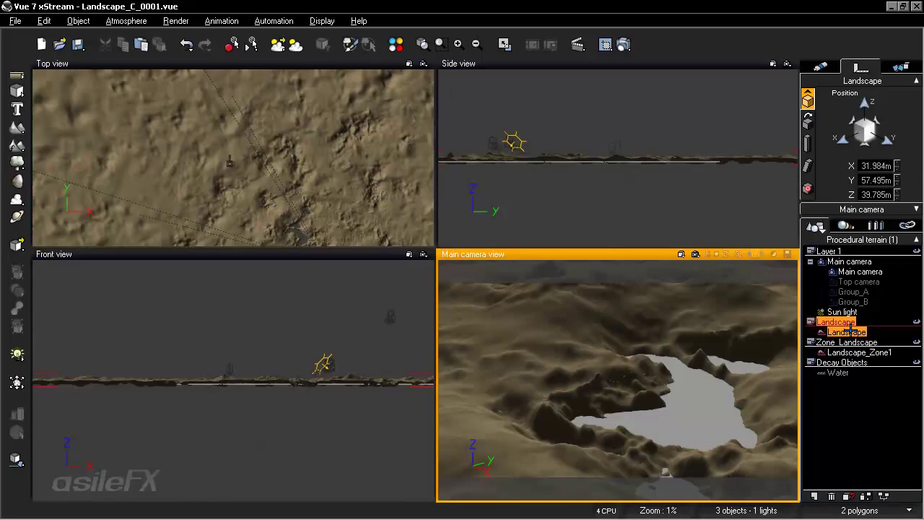
left_click(822, 67)
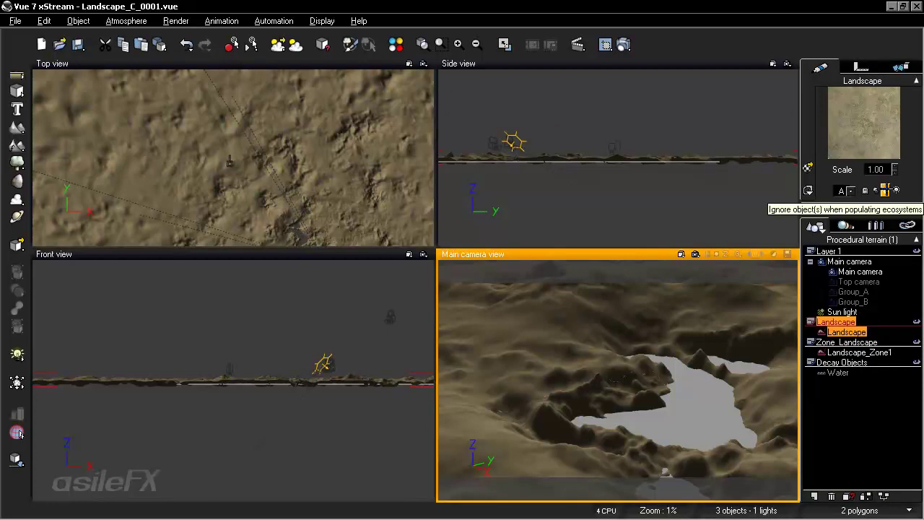
left_click(884, 189)
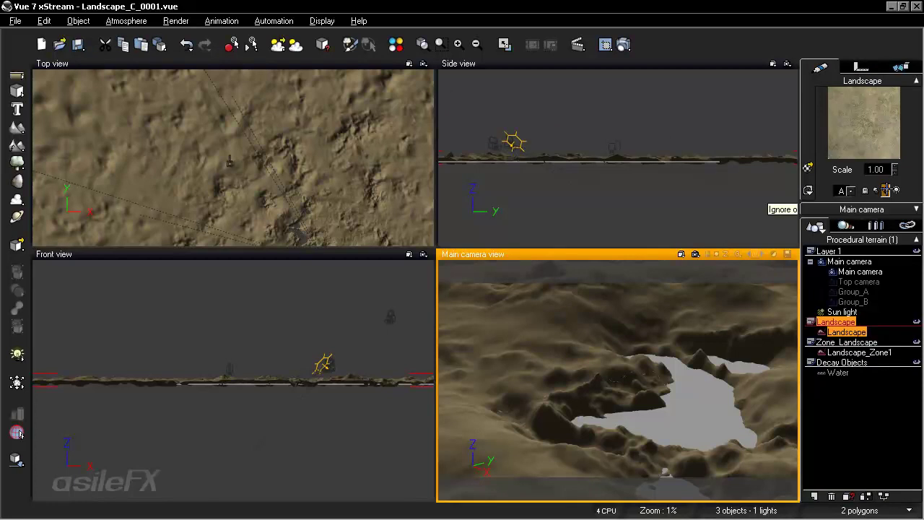
left_click(896, 190)
left_click(876, 190)
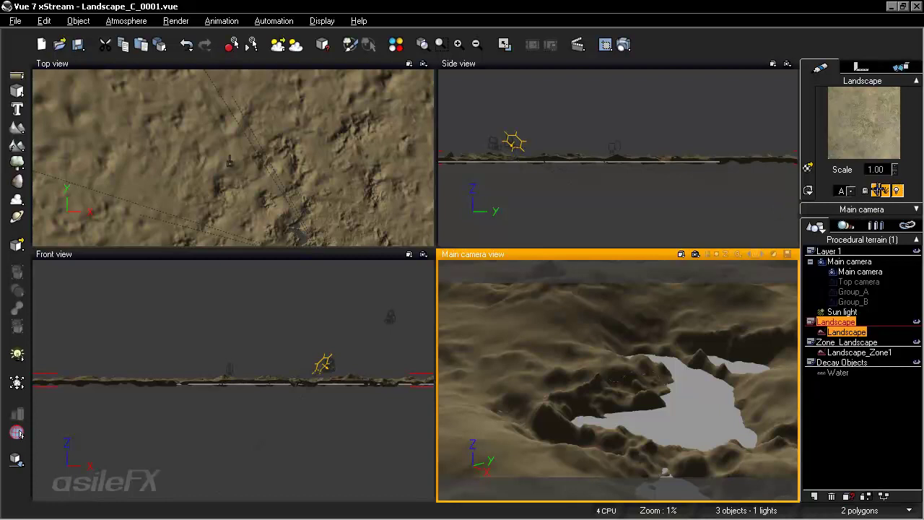
left_click(865, 190)
Hide the original Landscape terrain together with its Landscape layer and clear the selection
left_click(808, 190)
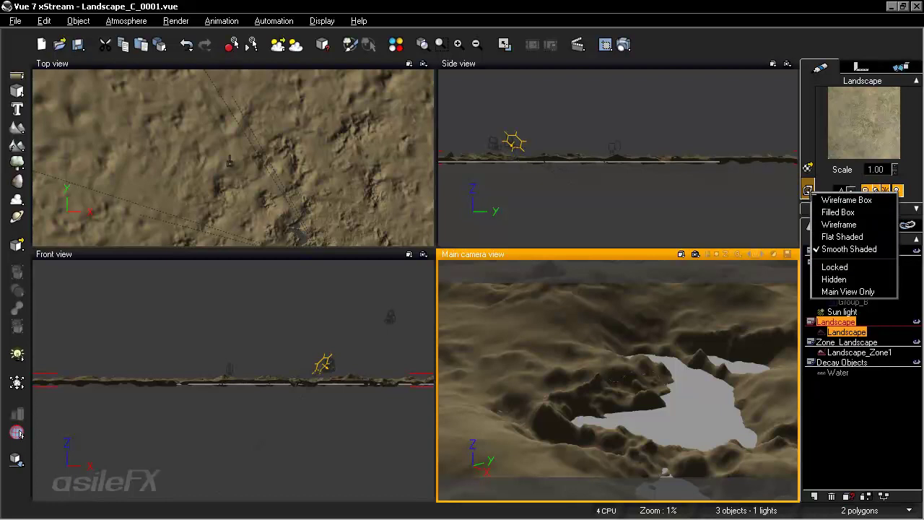
left_click(834, 278)
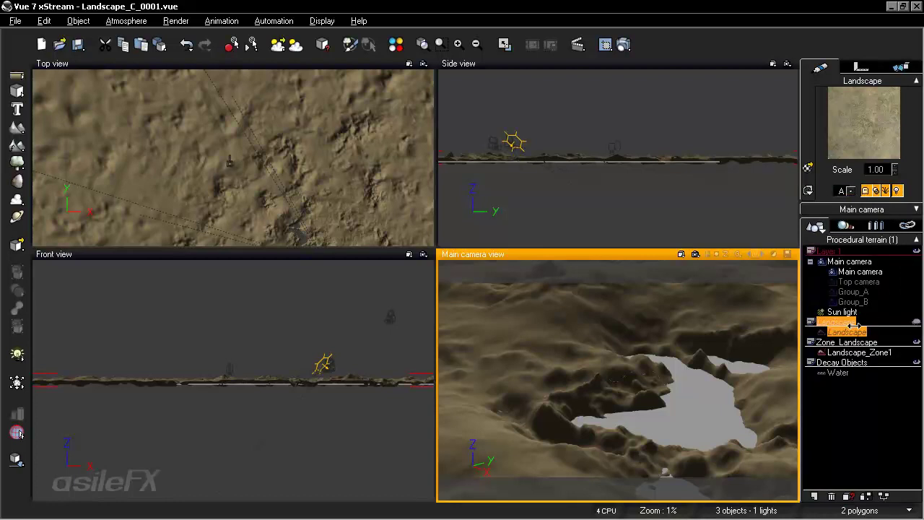
left_click(861, 413)
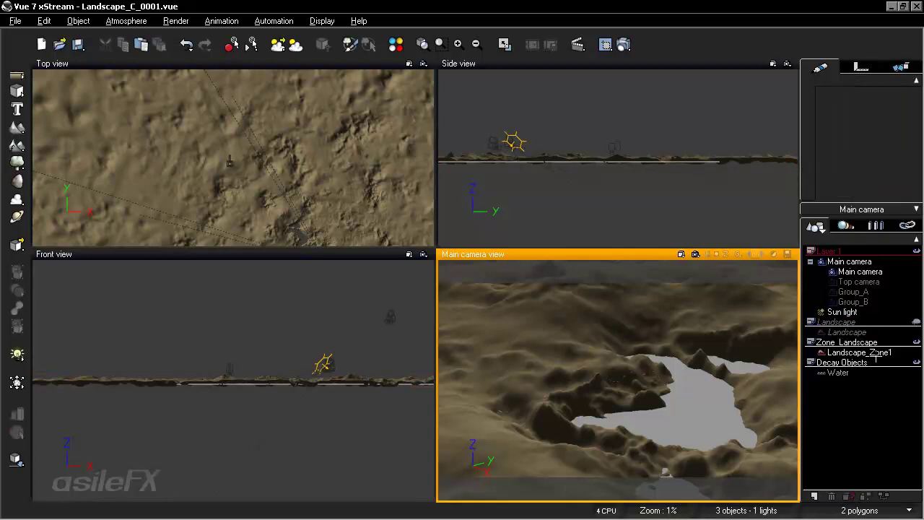
Scale the Landscape_Zone1 terrain down uniformly and move it in the top view so it covers the main camera's view
left_click(916, 340)
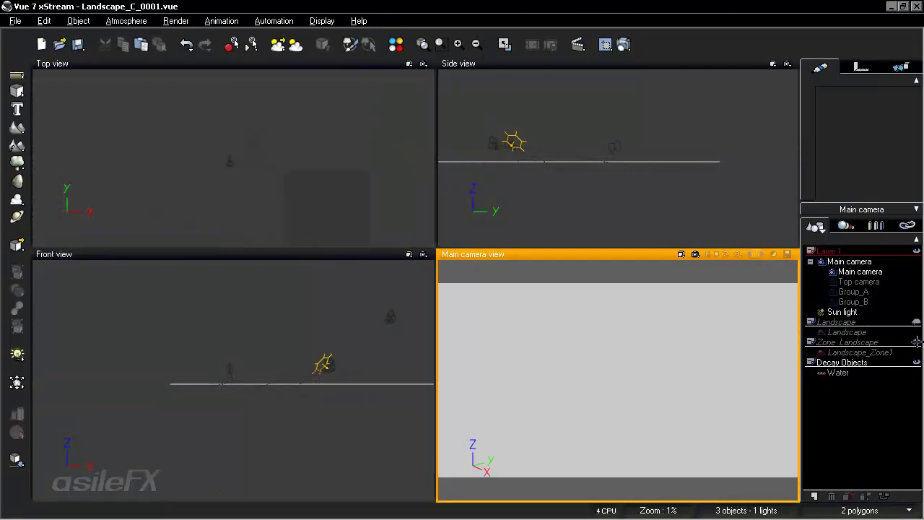
left_click(917, 341)
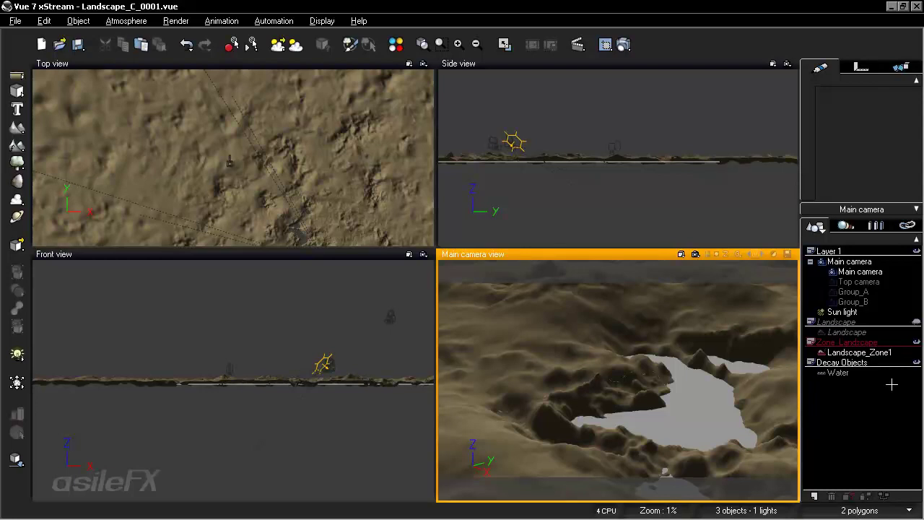
left_click(873, 352)
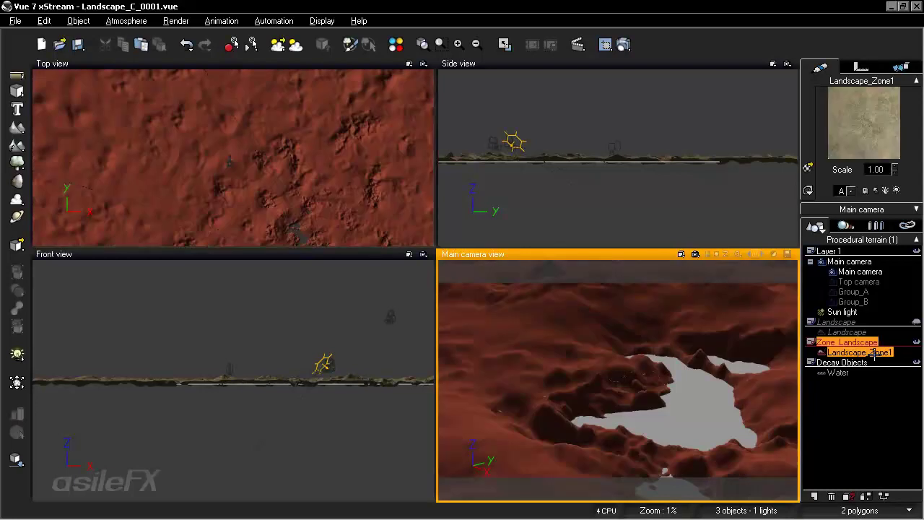
left_click(287, 135)
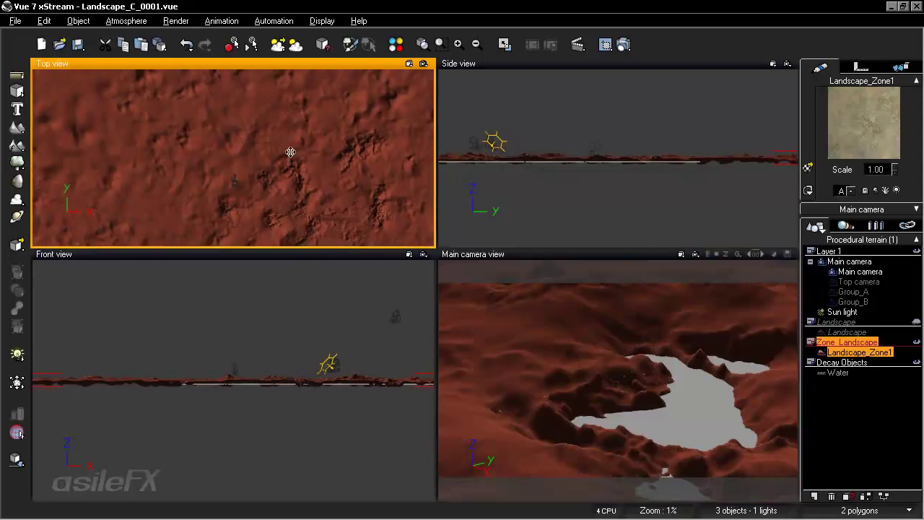
scroll(289, 144, "down", 5)
scroll(291, 152, "up", 3)
scroll(291, 153, "down", 1)
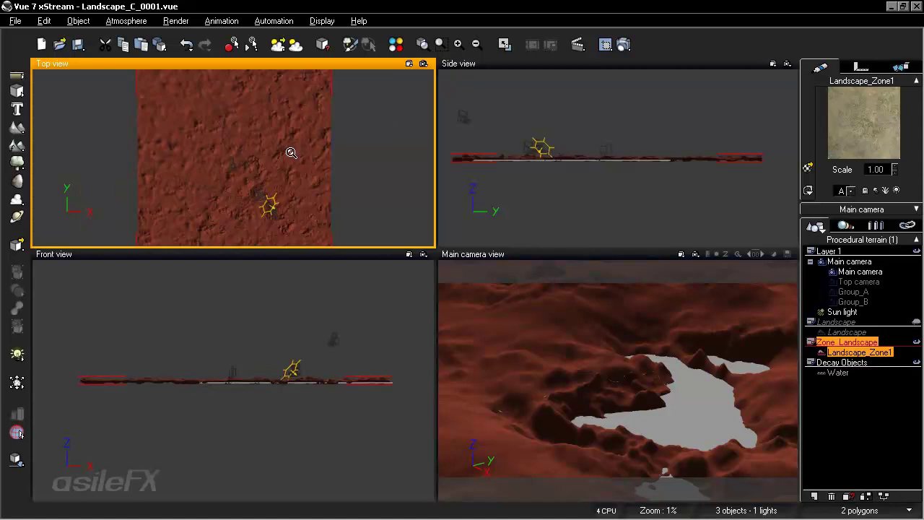
scroll(291, 152, "down", 2)
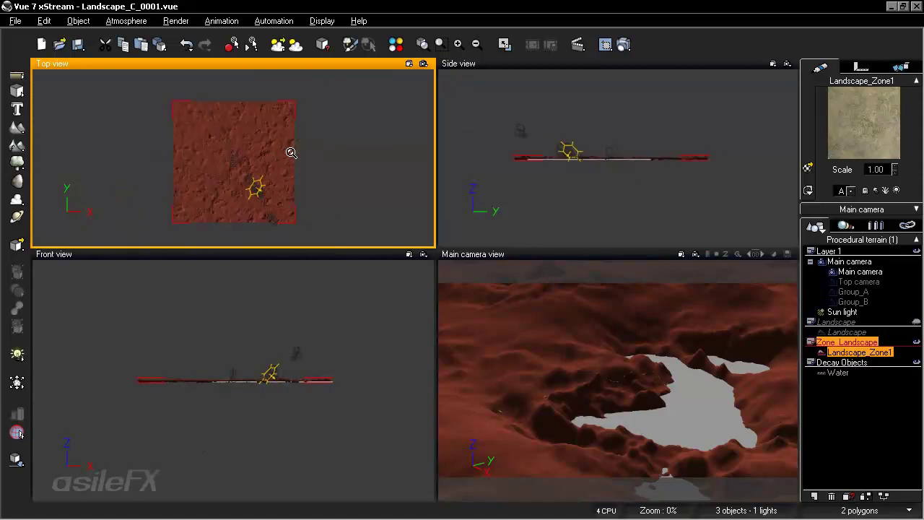
left_click(244, 211)
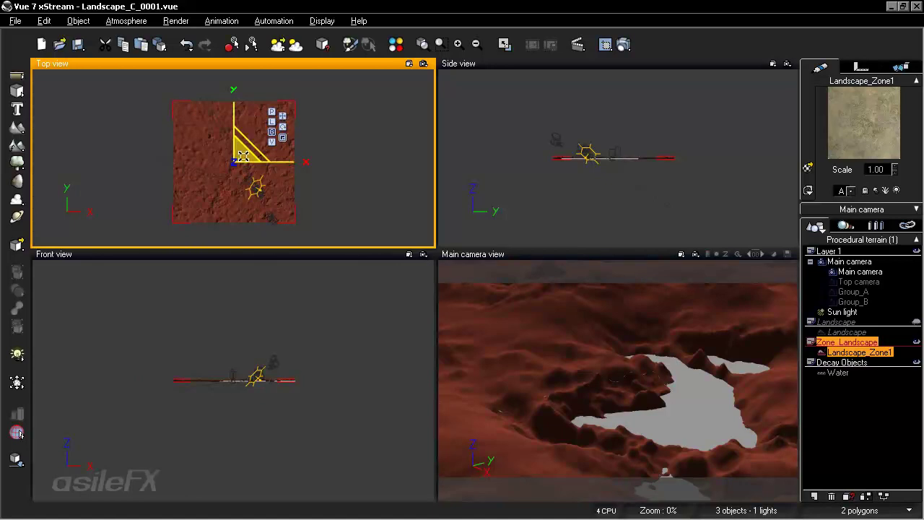
left_click_drag(239, 166, 85, 498)
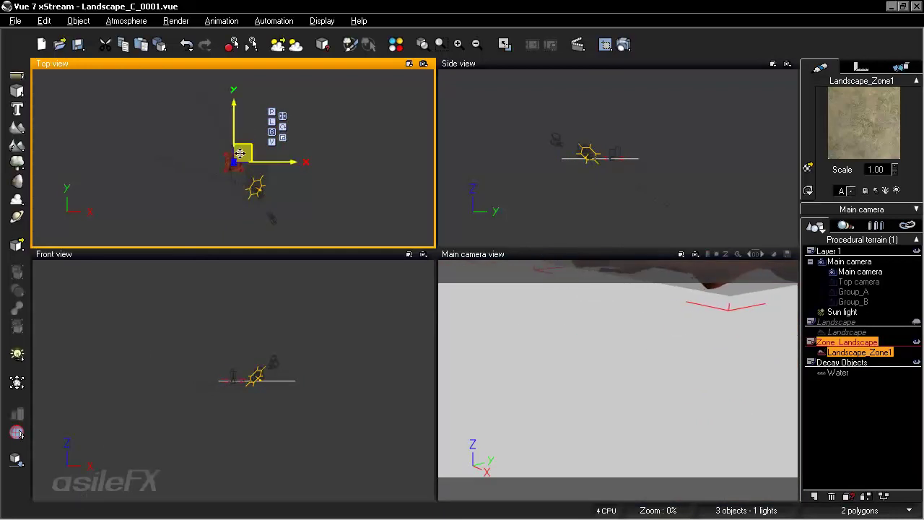
left_click_drag(244, 163, 256, 172)
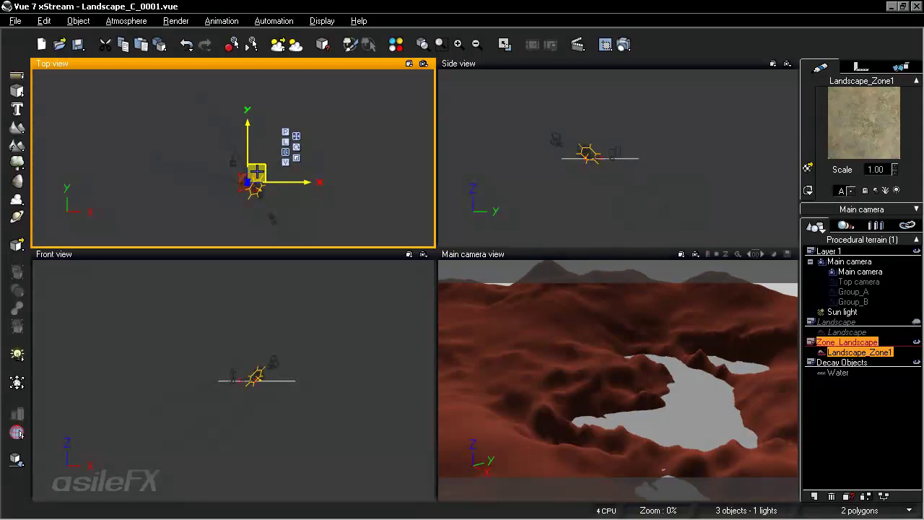
Scale Landscape_Zone1 down further to a small patch and shift it onto the shoreline area within the main camera's frame
scroll(332, 168, "up", 4)
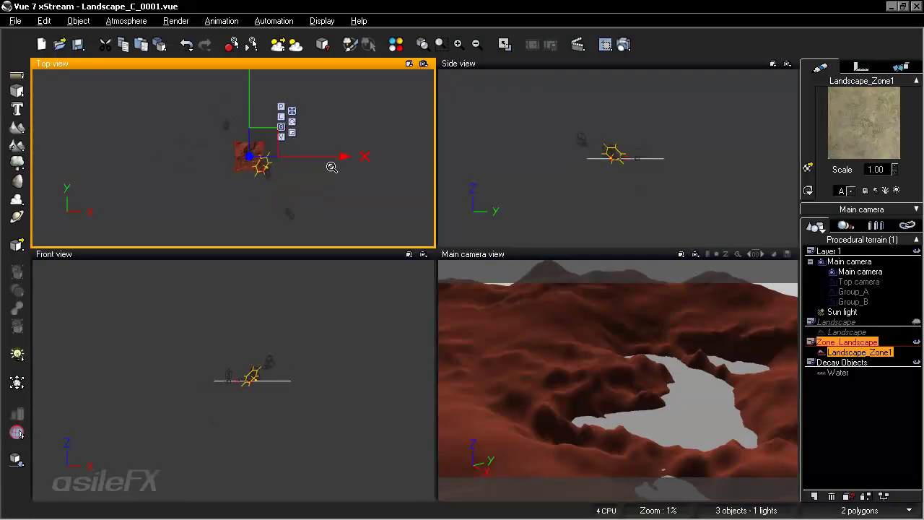
scroll(331, 168, "up", 2)
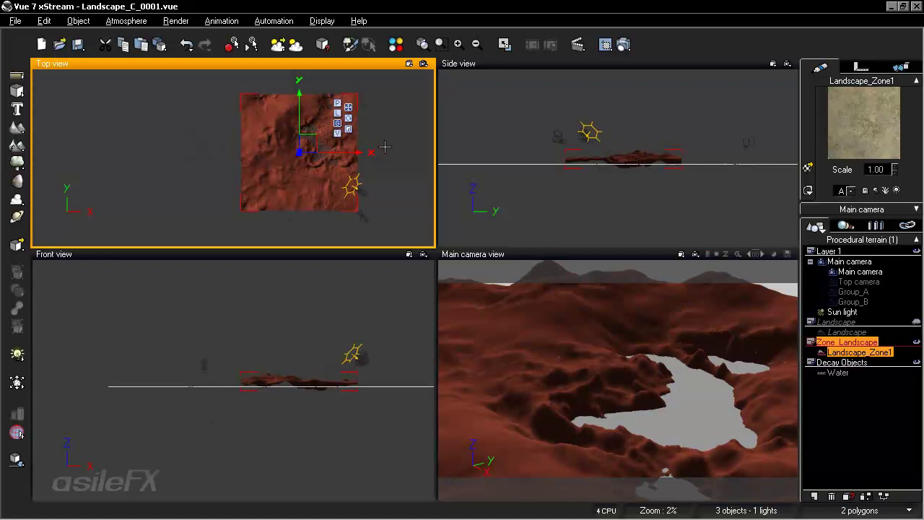
right_click_drag(390, 135, 365, 147)
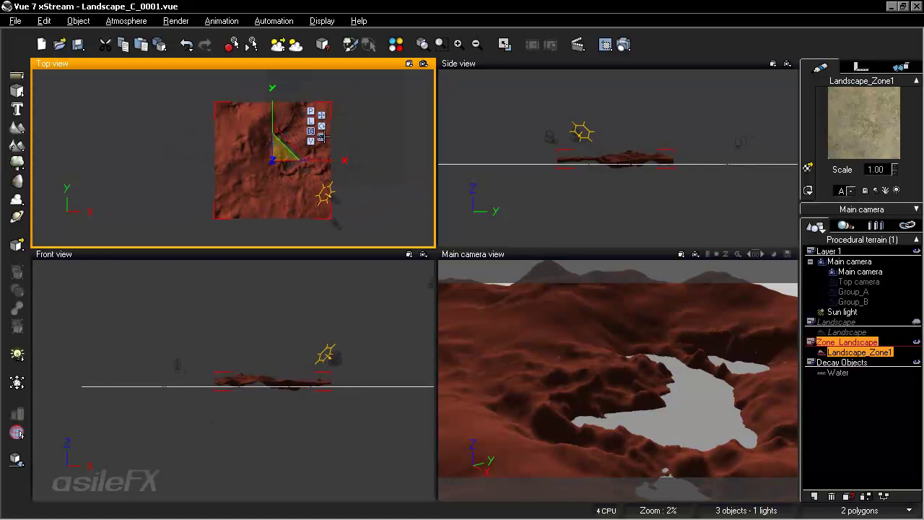
left_click_drag(286, 153, 153, 396)
left_click(321, 115)
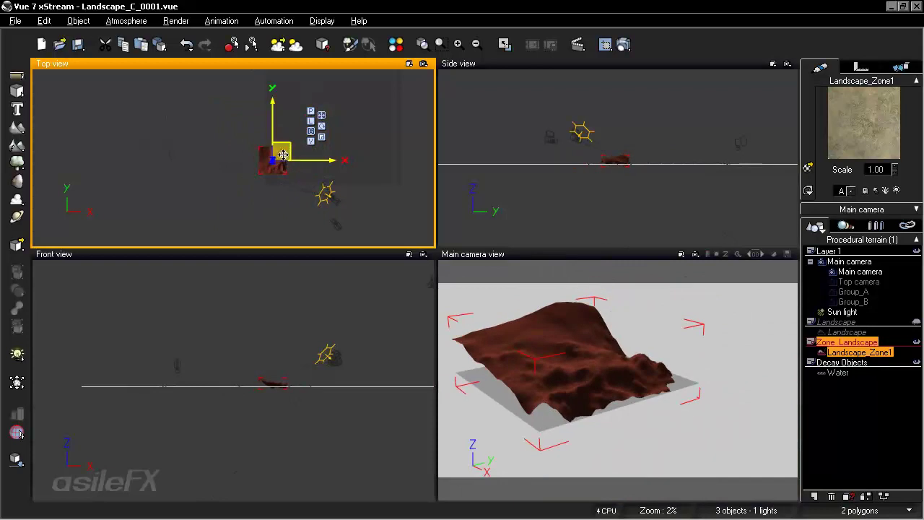
mouse_move(292, 152)
left_mouse_down()
mouse_move(301, 154)
mouse_move(273, 158)
mouse_move(269, 179)
mouse_move(290, 172)
mouse_move(301, 152)
mouse_move(289, 157)
mouse_move(302, 153)
mouse_move(292, 157)
left_mouse_up()
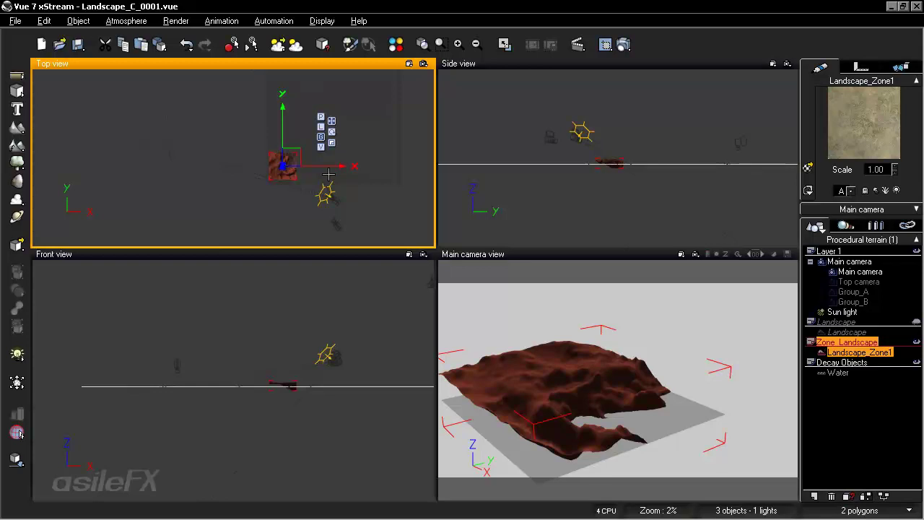
Add a cube primitive to the Zone_Landscape layer and frame it together with the terrain patch in the top view
left_click(276, 201)
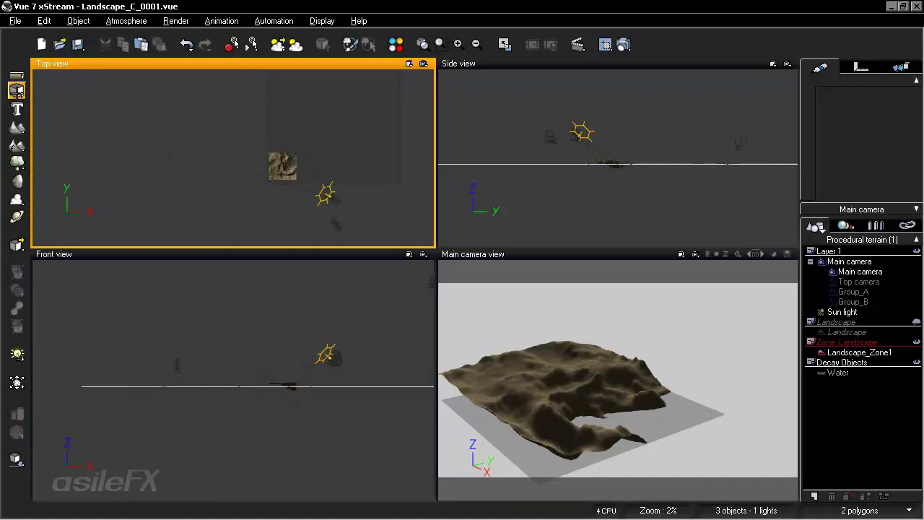
left_click(17, 90)
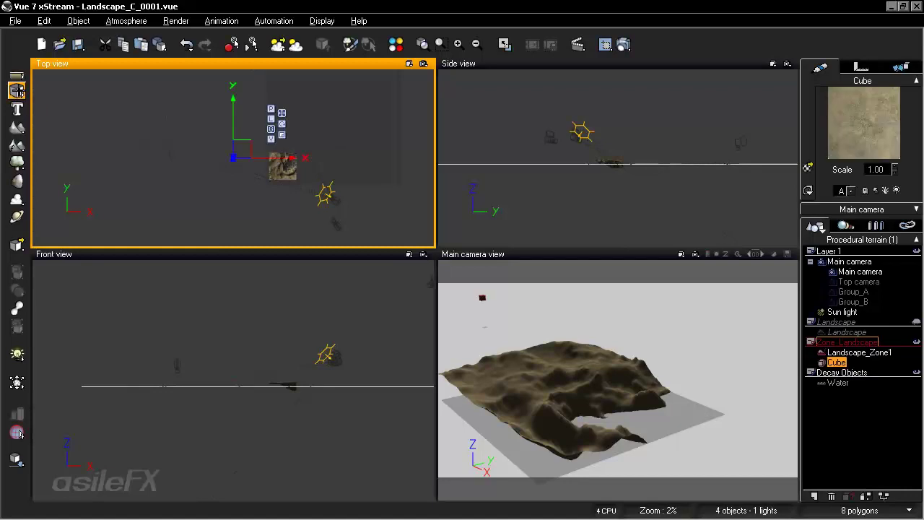
right_click_drag(265, 177, 248, 163)
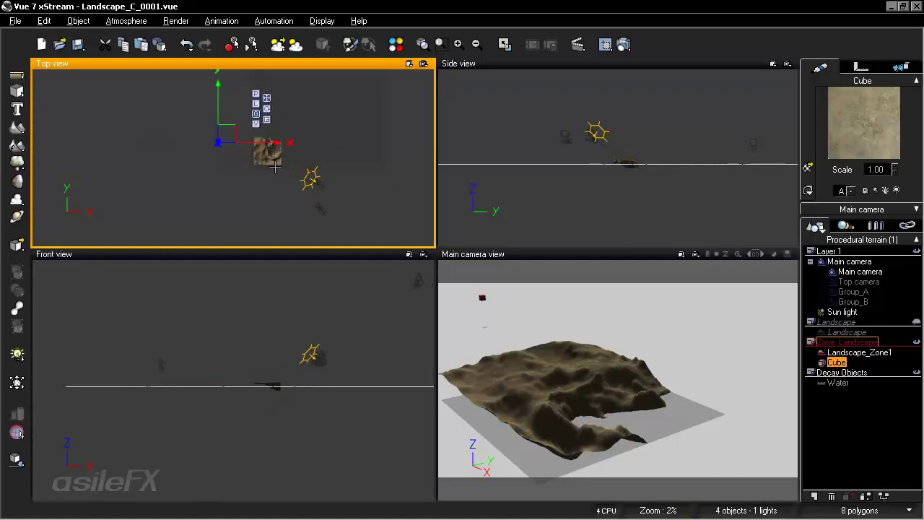
scroll(249, 159, "up", 5)
right_click_drag(246, 126, 340, 233)
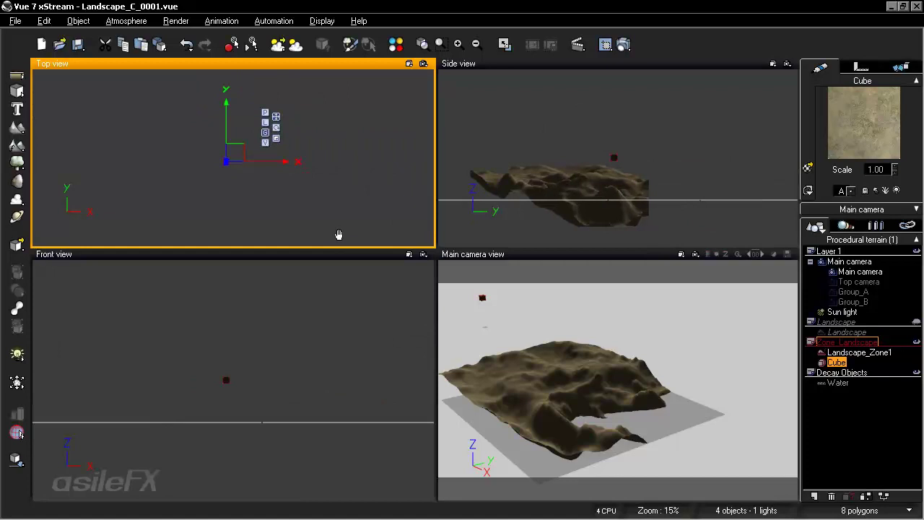
left_click(17, 90)
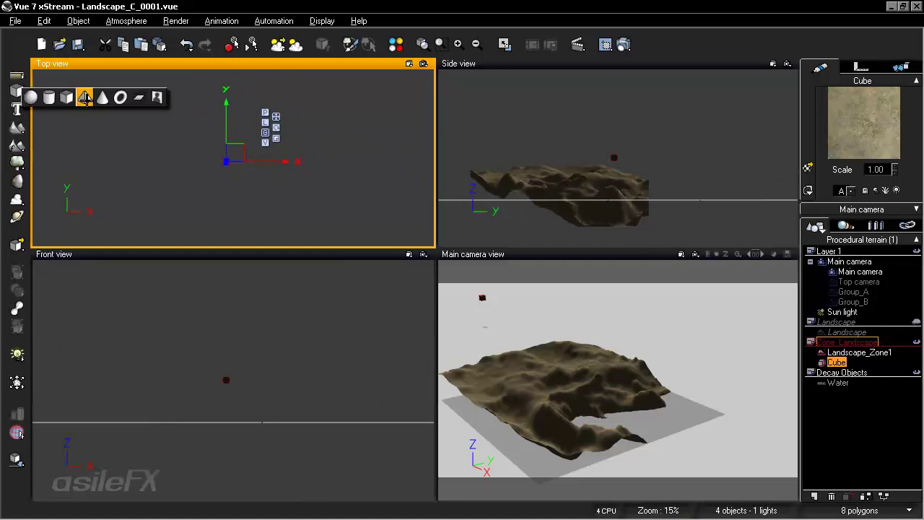
right_click_drag(361, 159, 257, 119)
scroll(257, 119, "down", 2)
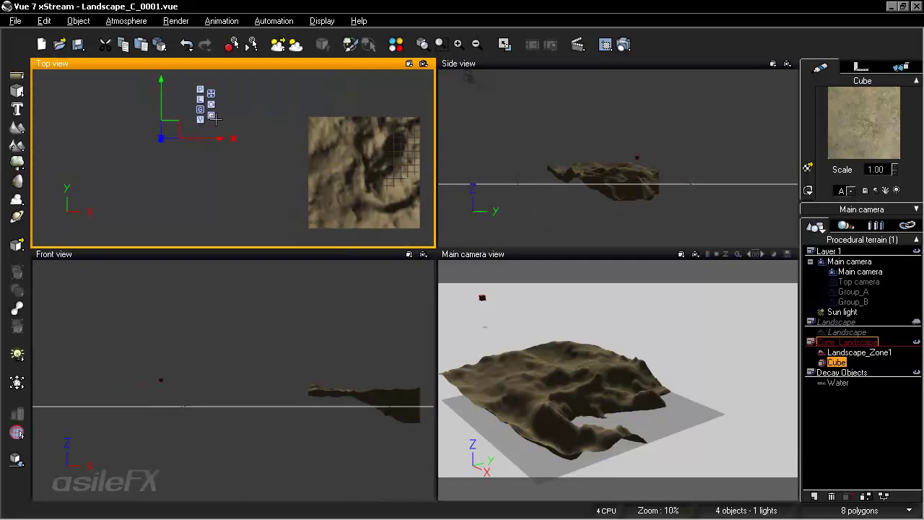
Enlarge the cube uniformly and flatten it vertically into a thin slab
left_click_drag(168, 130, 431, 158)
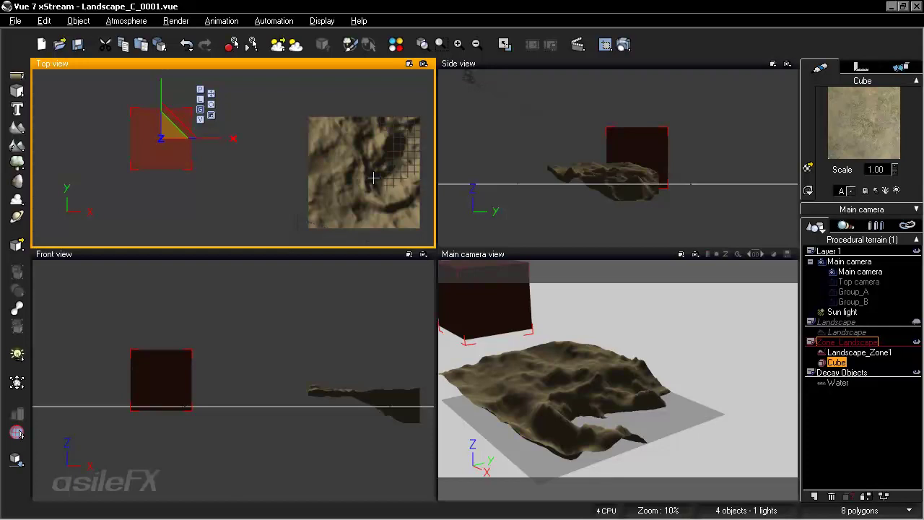
left_click(176, 381)
left_click_drag(161, 336, 164, 376)
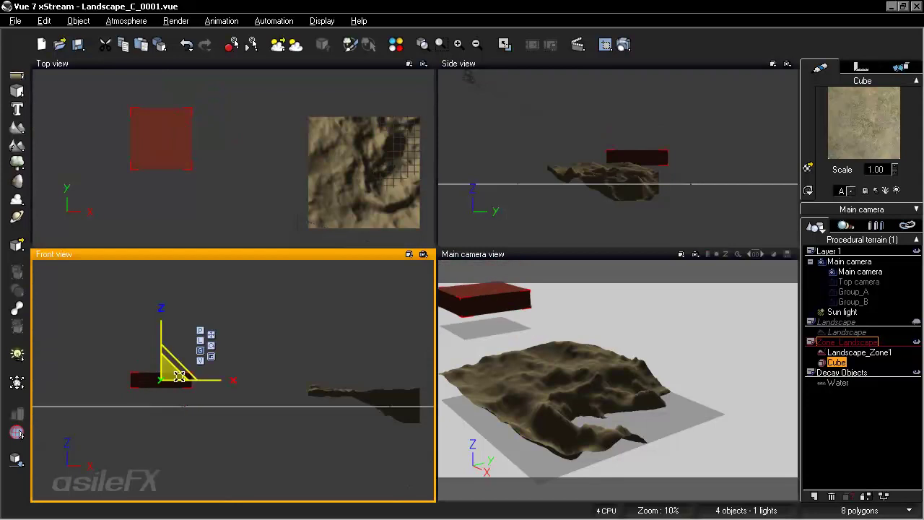
Move the flattened cube beneath the Landscape_Zone1 terrain and scale it to slightly exceed the terrain's footprint
left_click(176, 156)
left_click_drag(176, 157, 221, 172)
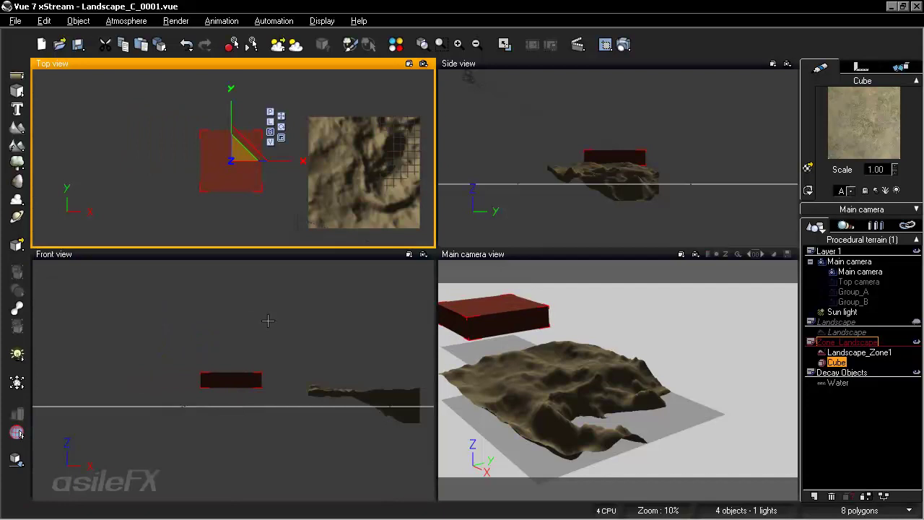
right_click_drag(281, 198, 211, 204)
left_click_drag(182, 147, 270, 44)
left_click_drag(197, 378, 327, 448)
left_click_drag(303, 397, 309, 422)
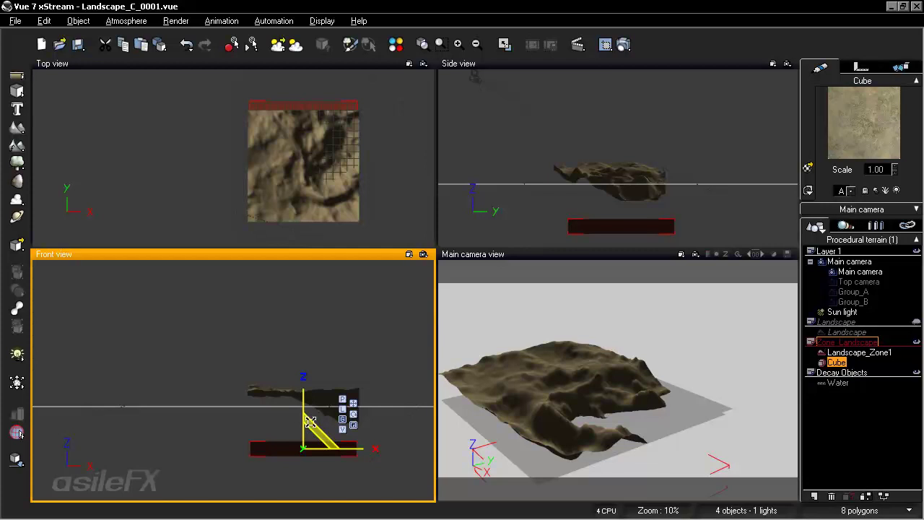
left_click_drag(313, 441, 329, 424)
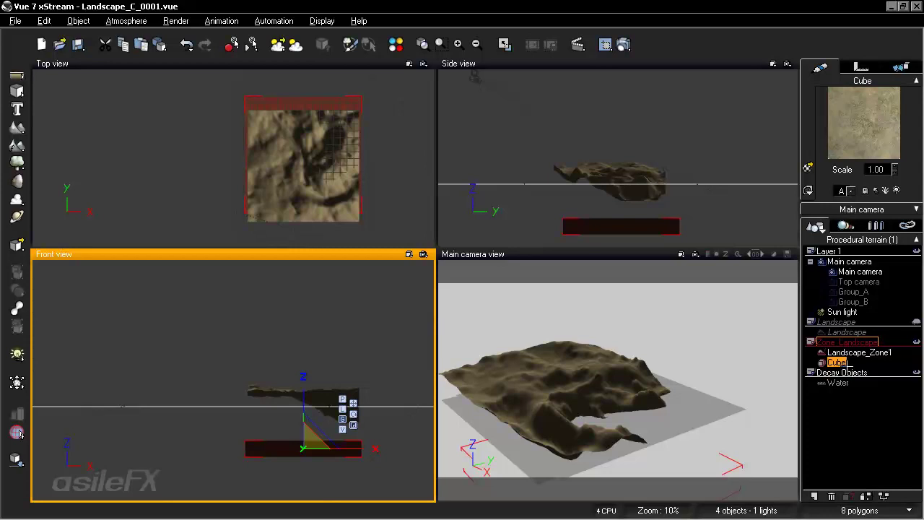
Rename the cube as Zone1_Control and clear the selection
double_click(841, 363)
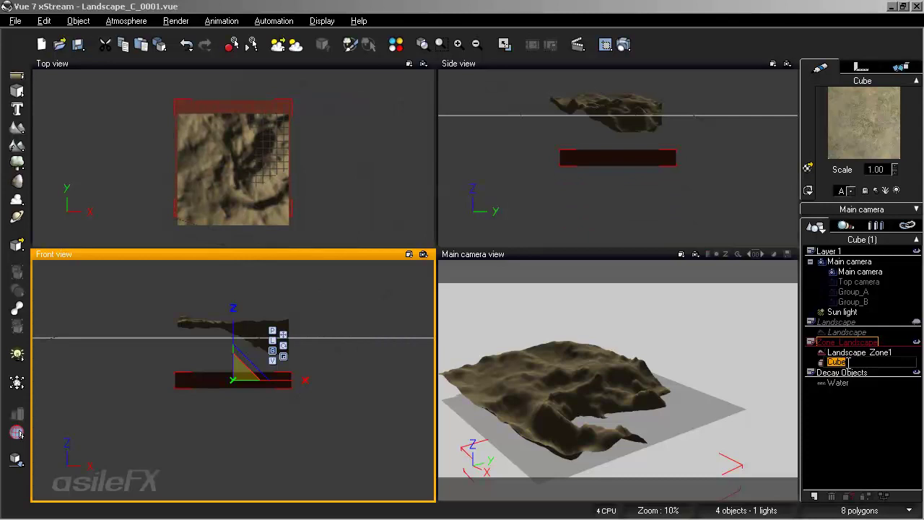
type("Lan")
type("dscape")
type("_Zone1")
type("_Contreo")
key("BackSpace")
key("BackSpace")
key("BackSpace")
key("BackSpace")
type("tro")
type("l")
key("Home")
key("Delete")
key("Delete")
key("Delete")
key("Delete")
key("Delete")
key("Delete")
key("Delete")
key("Delete")
key("Delete")
key("Delete")
left_click(863, 413)
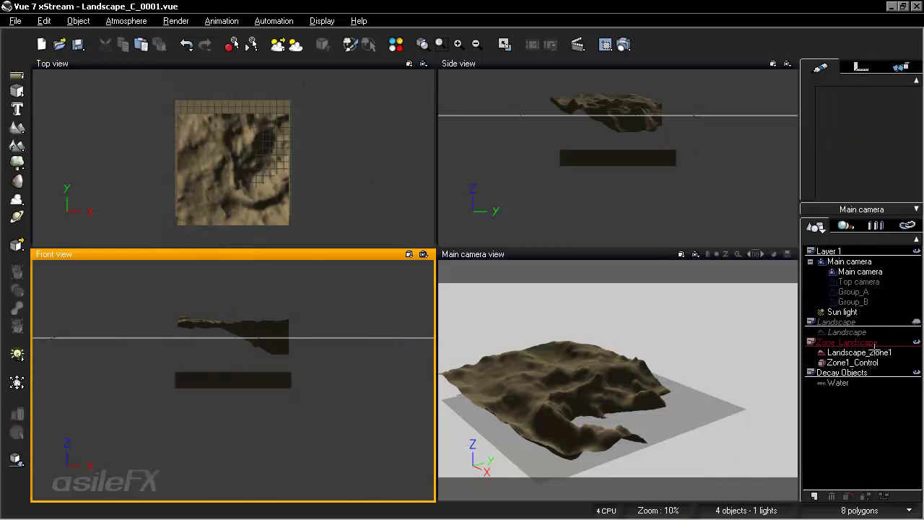
Select the Landscape_Zone1 terrain and save the scene under the new file name Landscape_C_0002
left_click(866, 352)
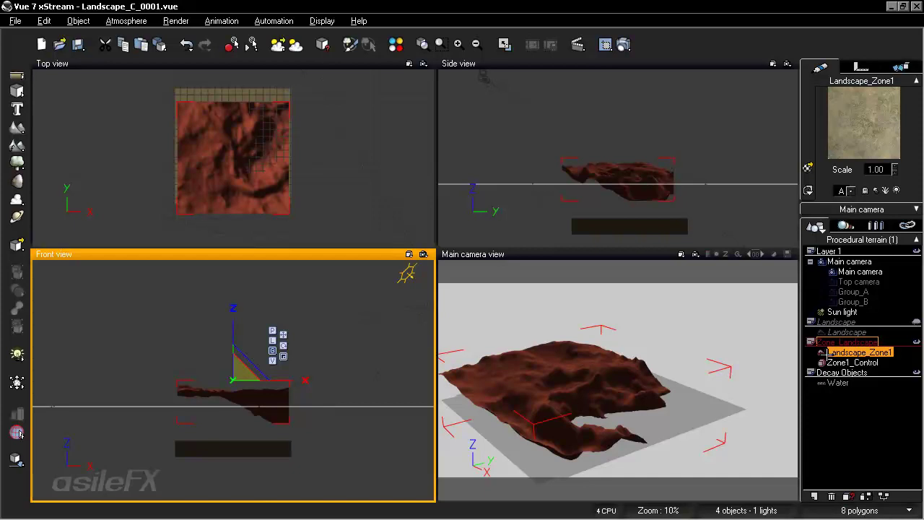
left_click(16, 21)
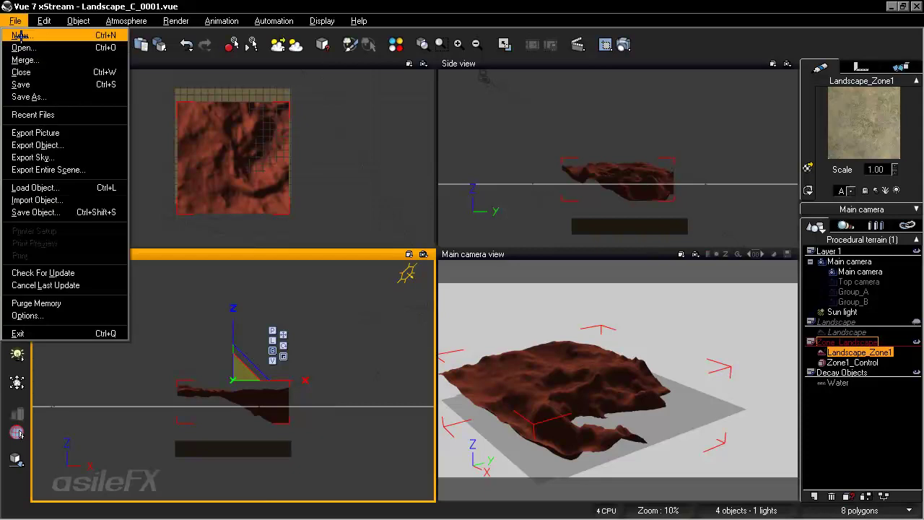
left_click(44, 94)
left_click(229, 267)
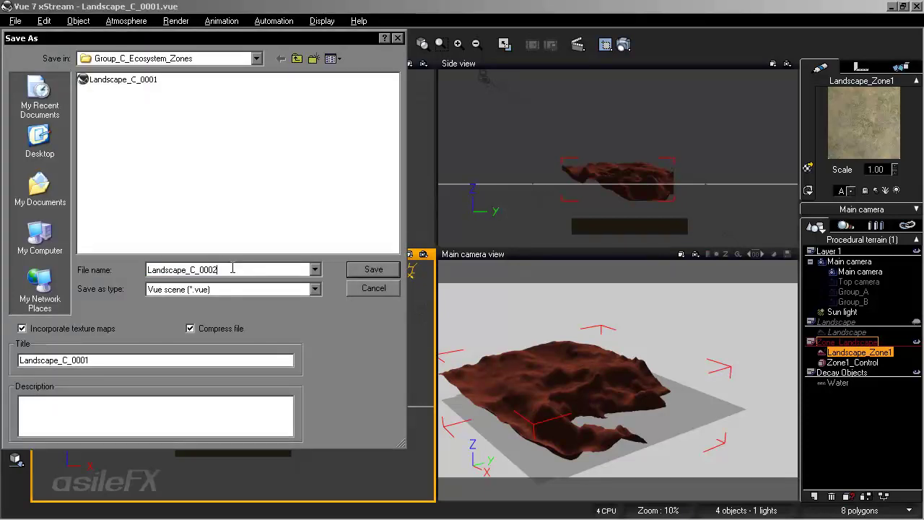
type("2")
left_click(386, 269)
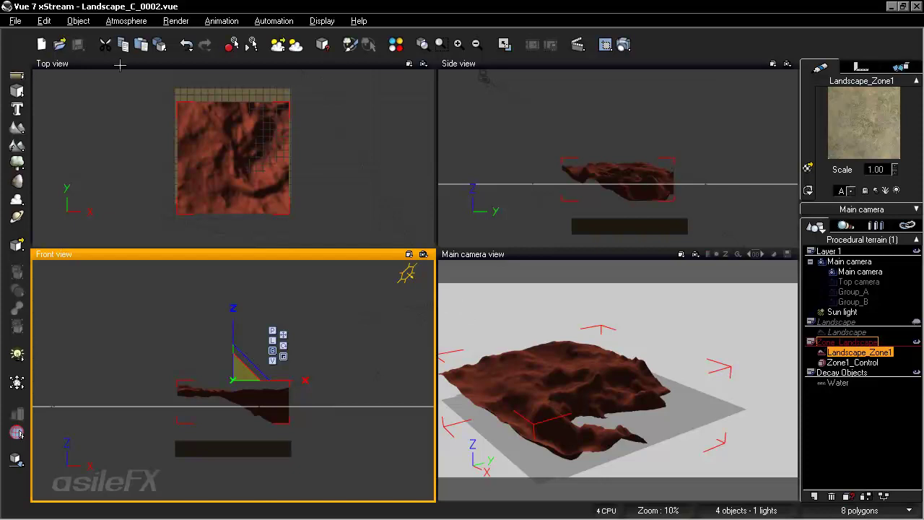
Save another copy of the scene, with both file name and title set to Landscape_C_0003
left_click(19, 22)
left_click(33, 97)
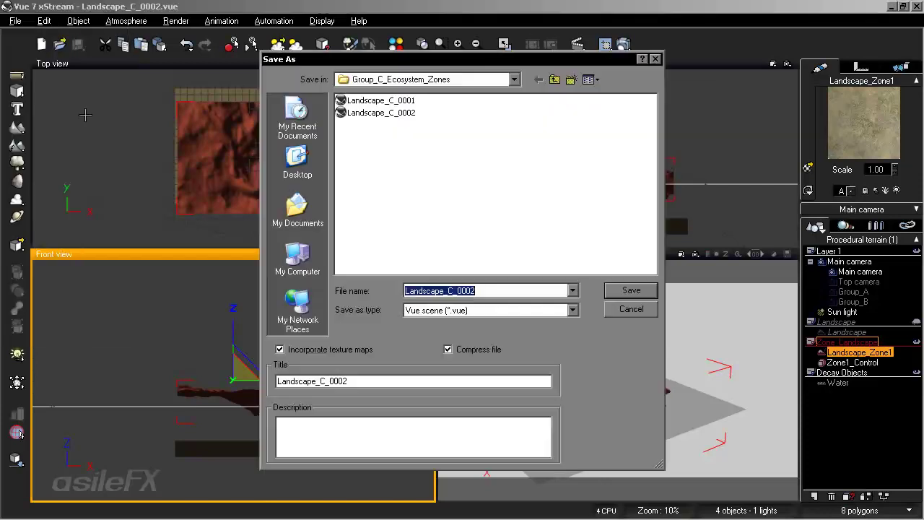
left_click(527, 289)
key("BackSpace")
type("3")
left_click(412, 380)
key("BackSpace")
type("3")
key("Return")
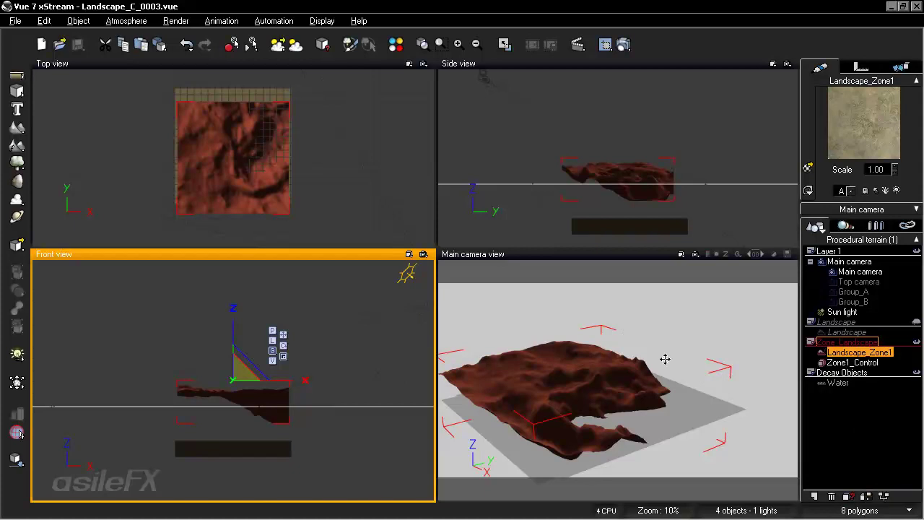
Open the function graph of Landscape_Zone1 and add a Composer 3 vector operation node above the outputs
left_click(884, 496)
left_click(371, 205)
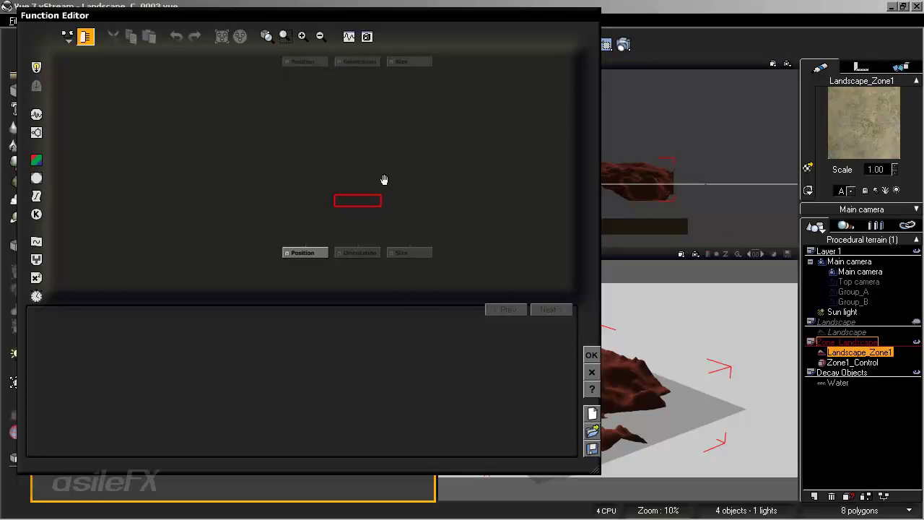
left_click(302, 36)
scroll(376, 166, "down", 2)
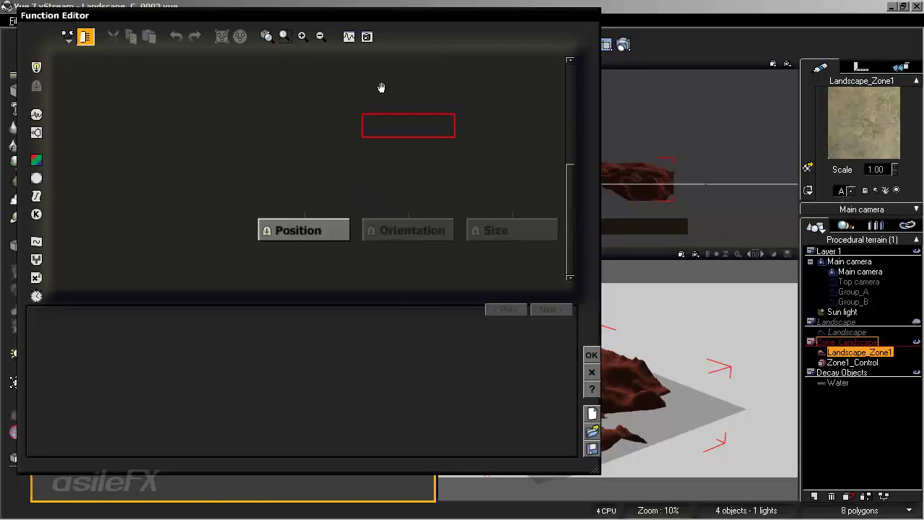
right_click(373, 123)
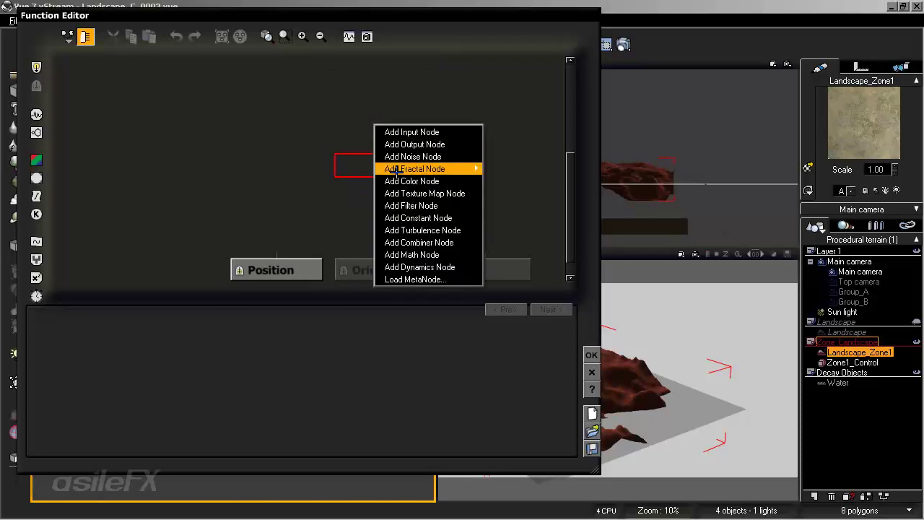
mouse_move(432, 254)
mouse_move(533, 269)
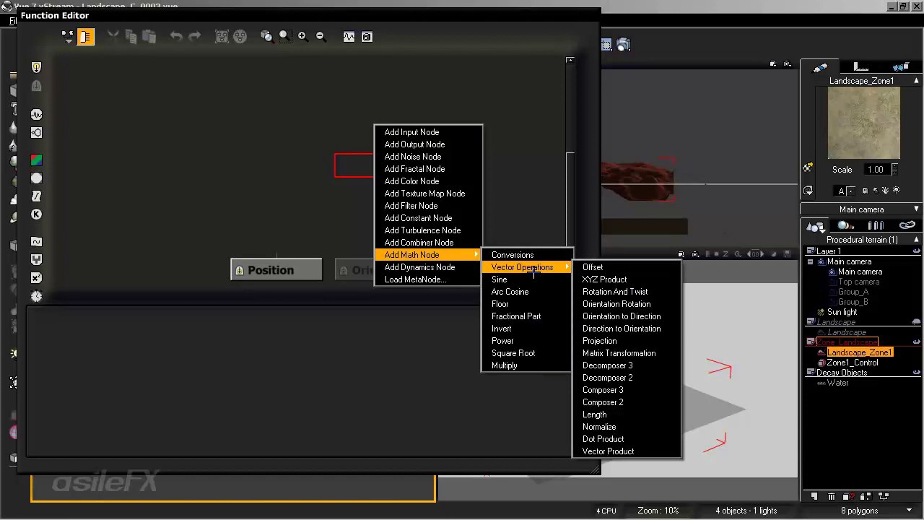
left_click(642, 389)
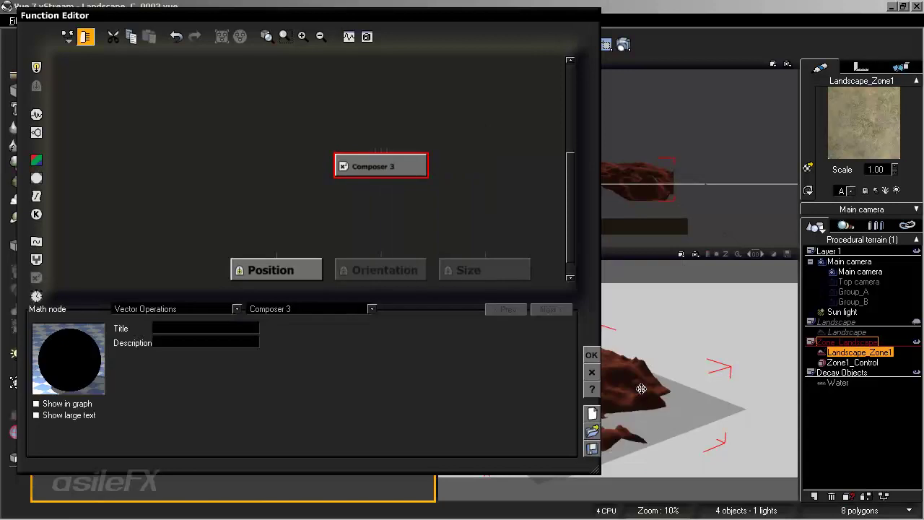
Move the Composer 3 node directly above the Position output
left_click_drag(415, 170, 346, 154)
right_click(415, 164)
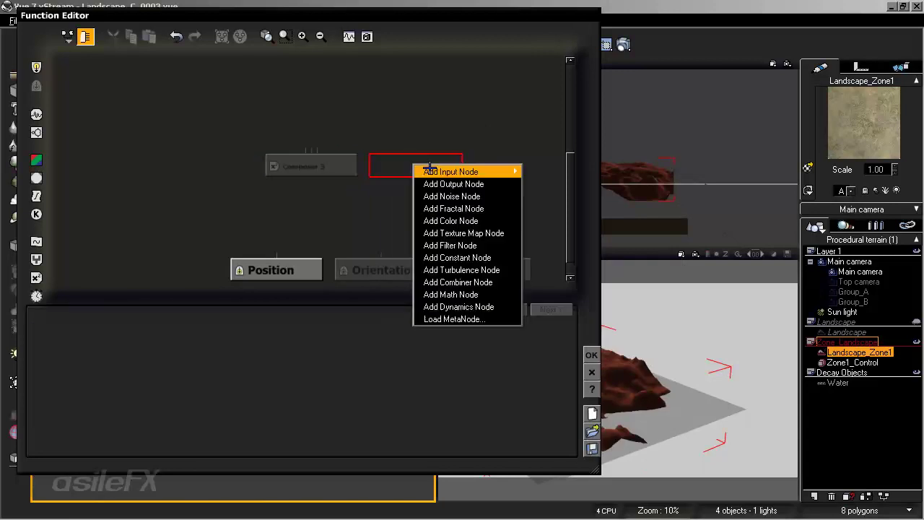
mouse_move(495, 181)
left_click(560, 225)
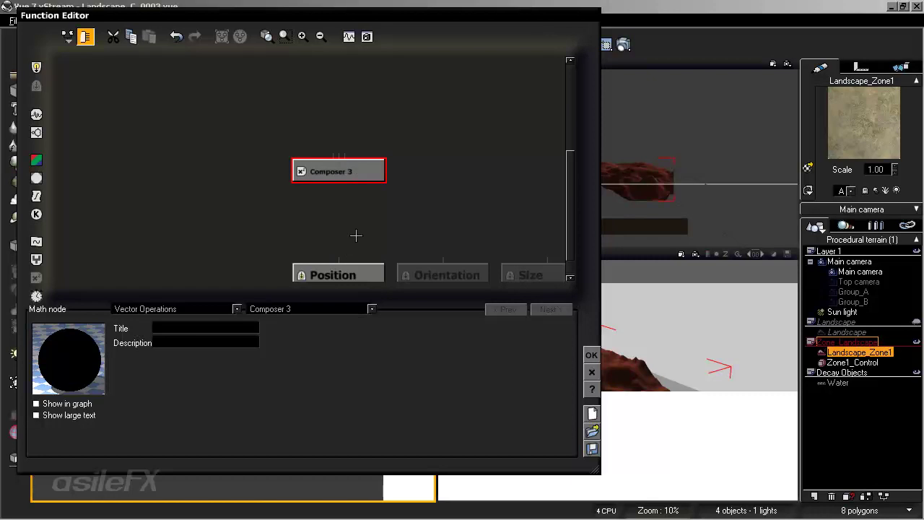
Add a Decomposer 3 vector operation node and place it above and to the left of the Composer 3 node
right_click(351, 121)
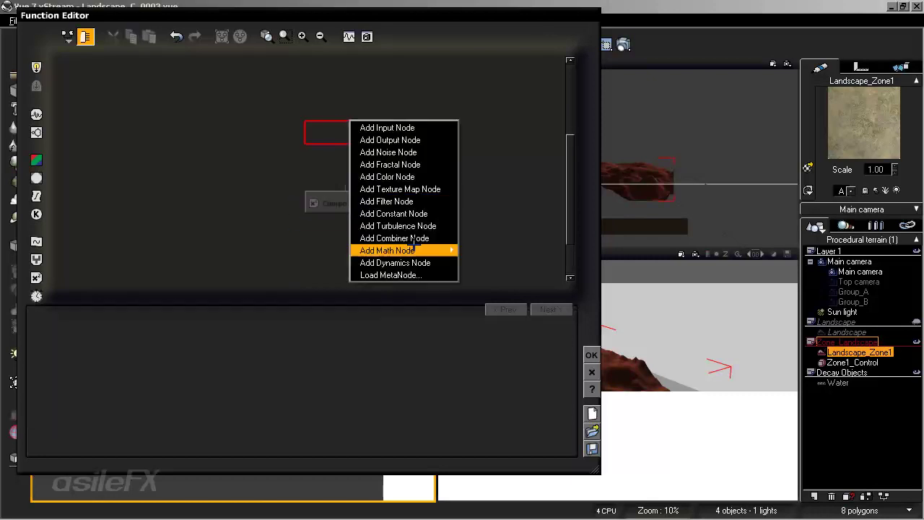
mouse_move(505, 263)
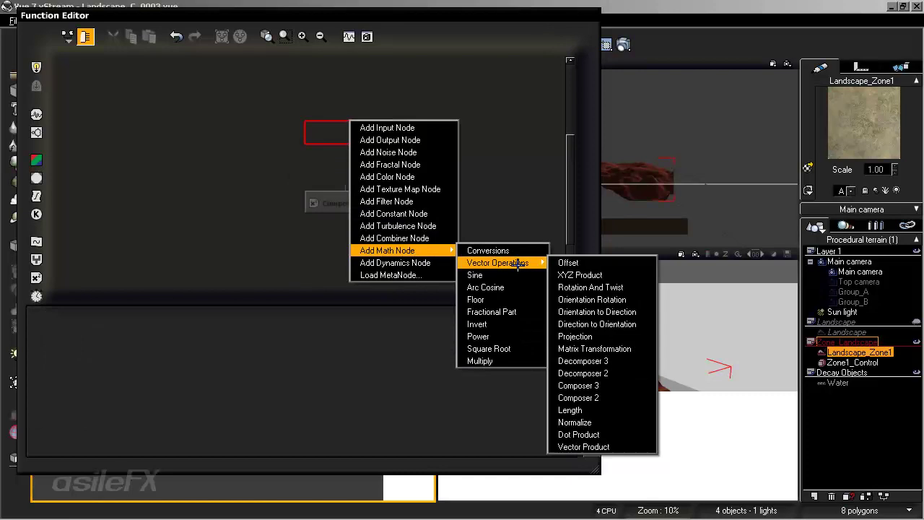
left_click(583, 361)
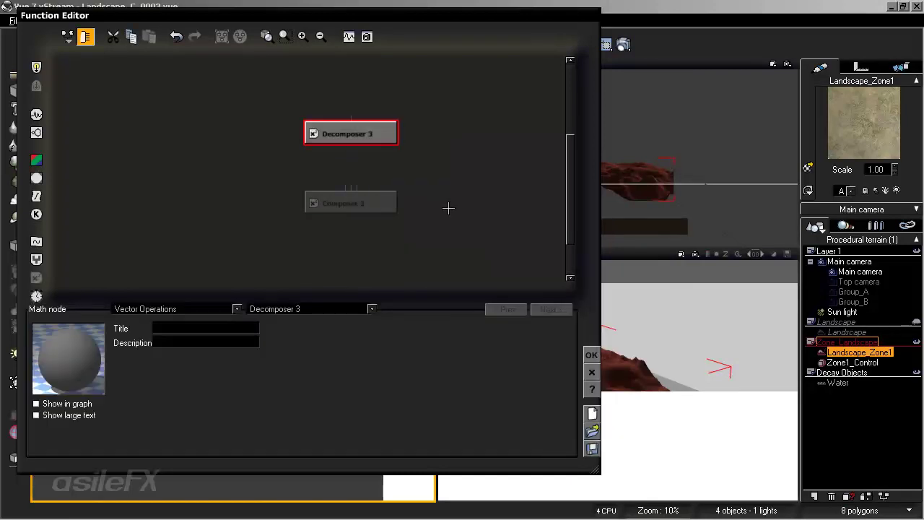
left_click_drag(414, 136, 442, 177)
left_click_drag(376, 153, 375, 135)
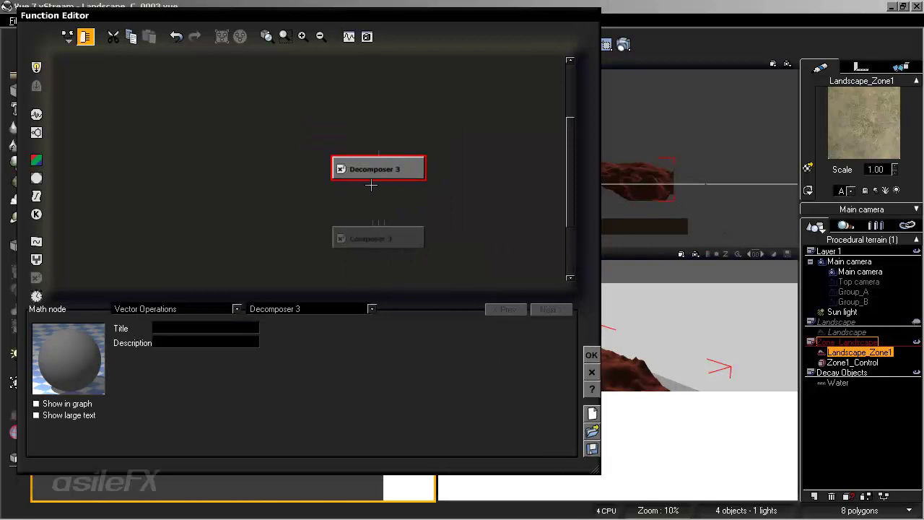
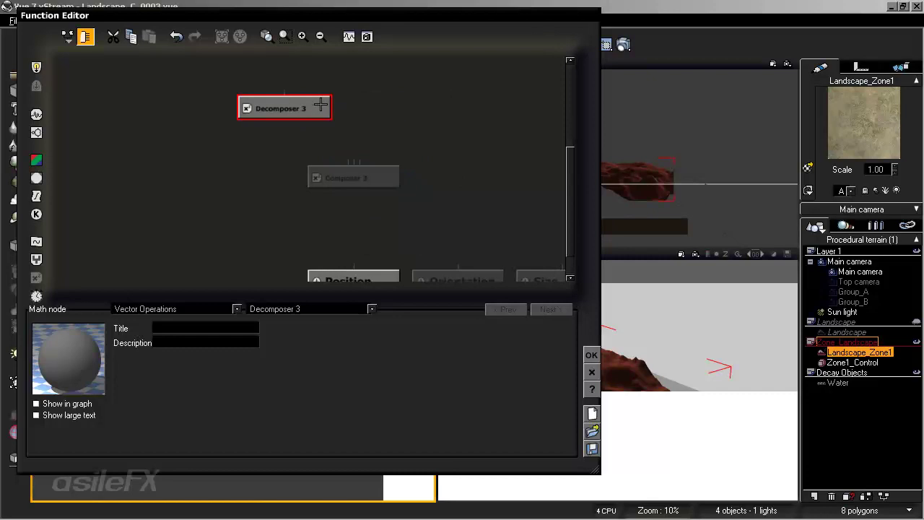
Add a second Decomposer 3 node beside the first one, in the row above the Composer 3 node
left_click(383, 104)
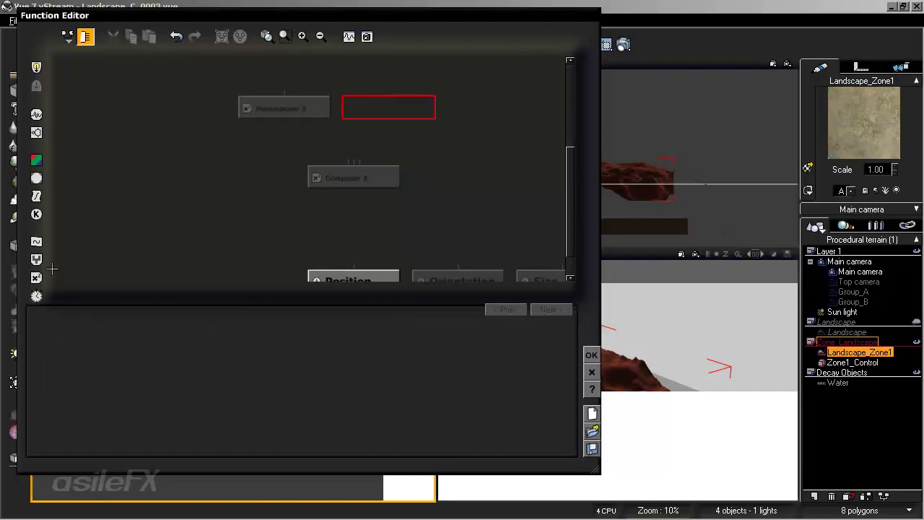
left_click(265, 108)
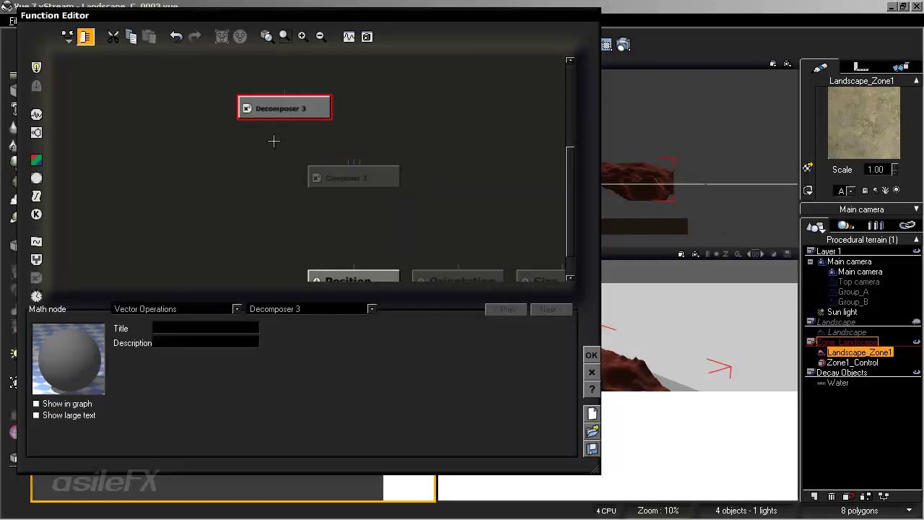
left_click(389, 112)
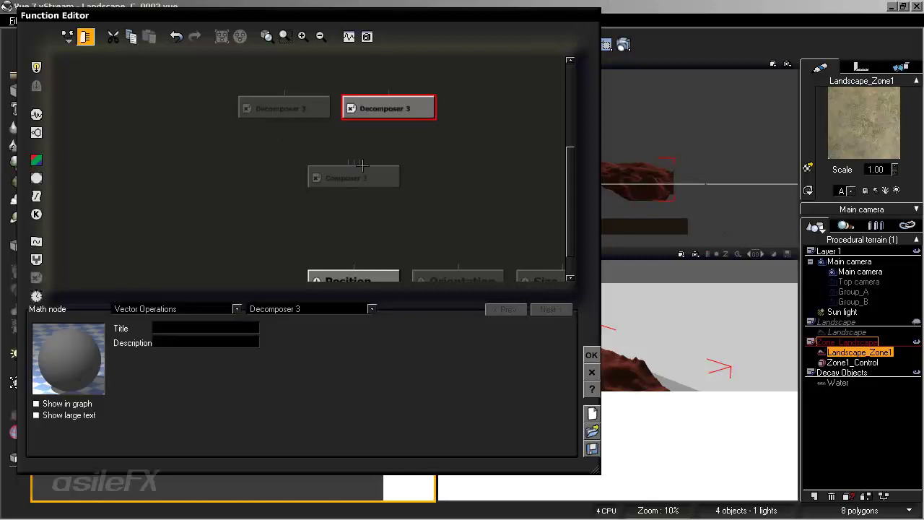
right_click_drag(438, 161, 447, 200)
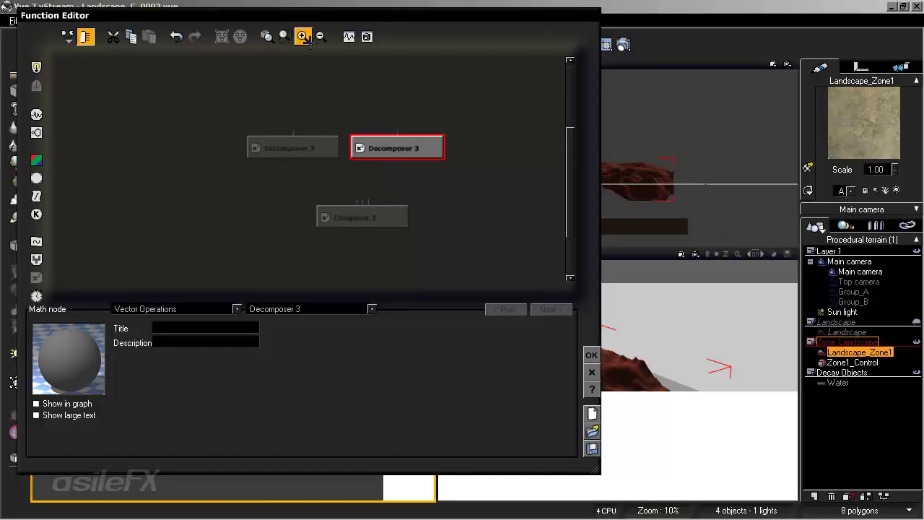
Connect the first decomposer's X and Y outputs to the composer's X and Y inputs, and the second decomposer's Z output to its Z input
left_click(384, 217)
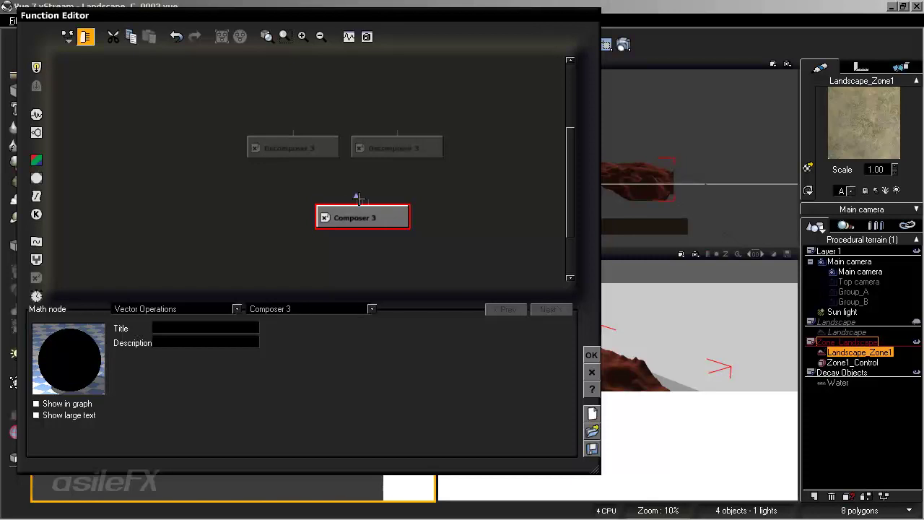
left_click_drag(357, 197, 293, 157)
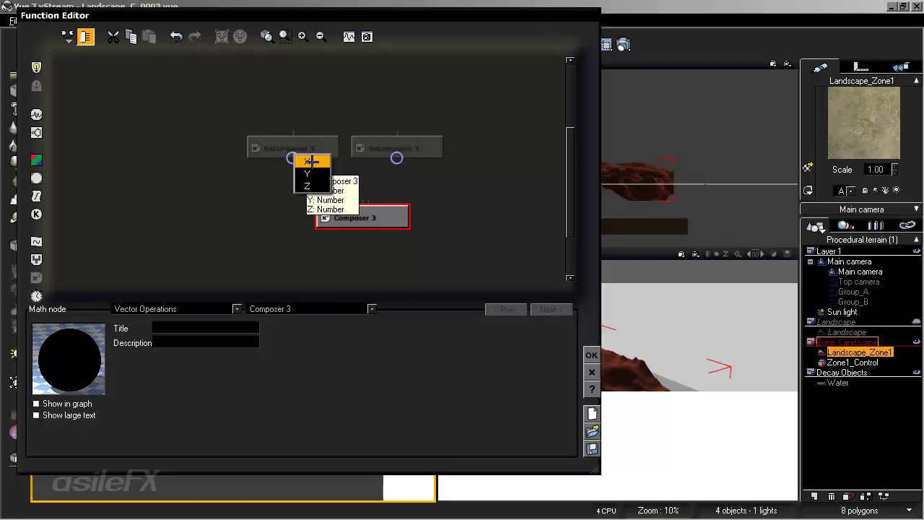
left_click(309, 159)
left_click_drag(362, 200, 293, 156)
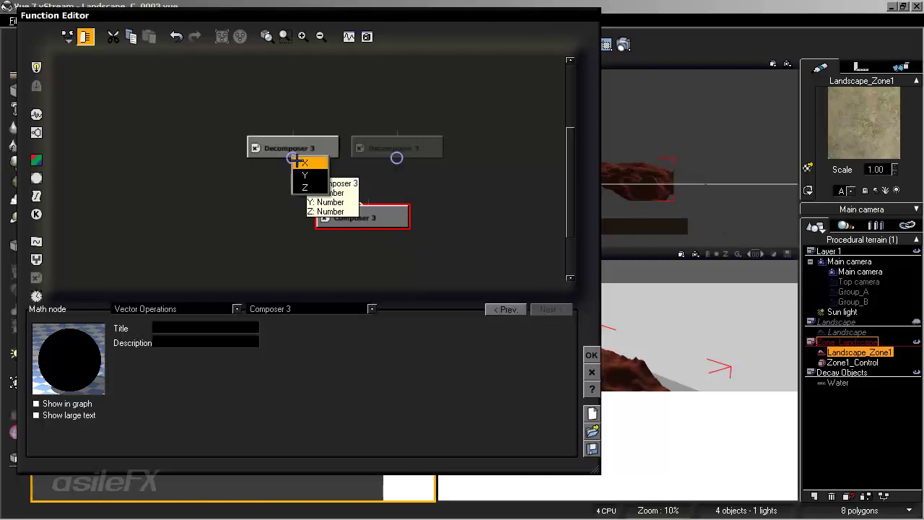
left_click(304, 173)
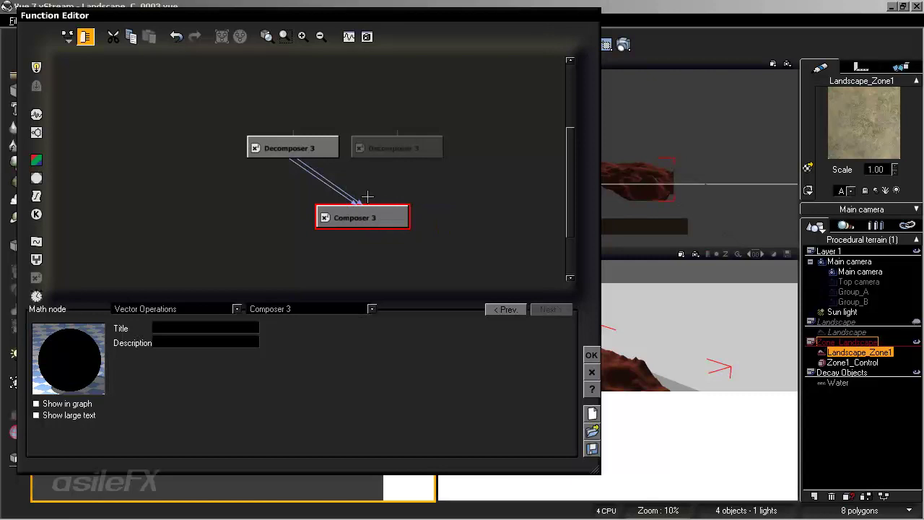
left_click_drag(367, 196, 395, 158)
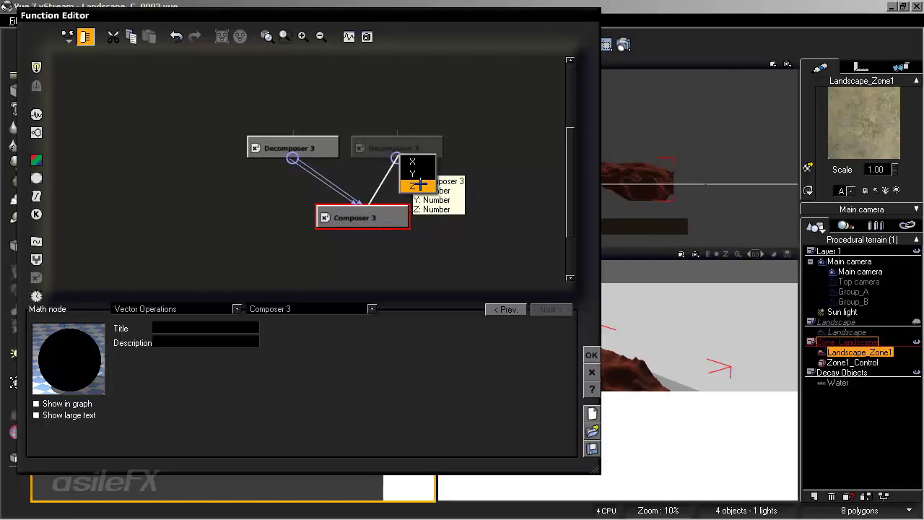
left_click(419, 173)
Title the decomposer feeding the Z component "Z" and the other decomposer "XY"
left_click(404, 148)
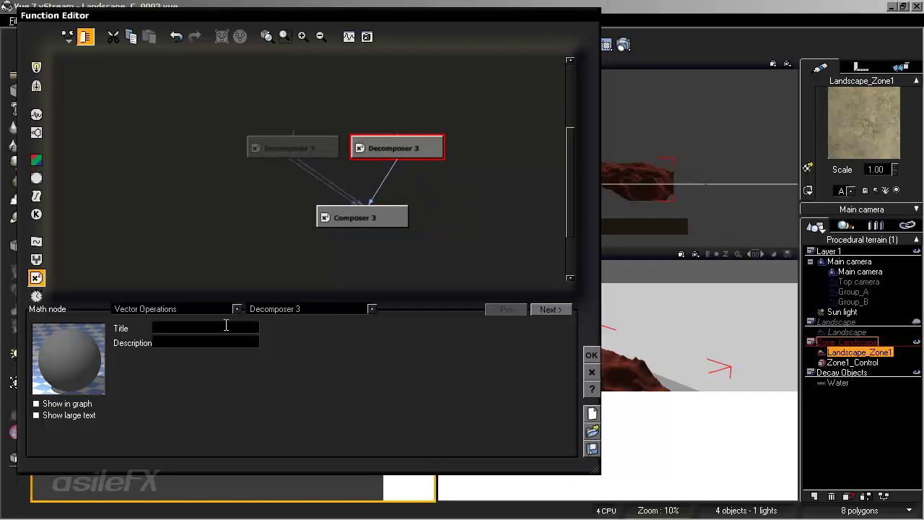
key("Return")
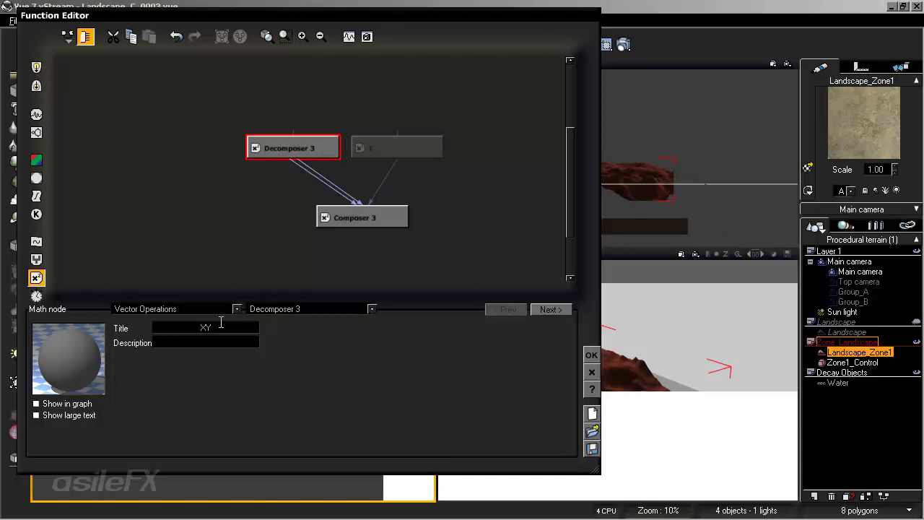
type("XY")
left_click(401, 204)
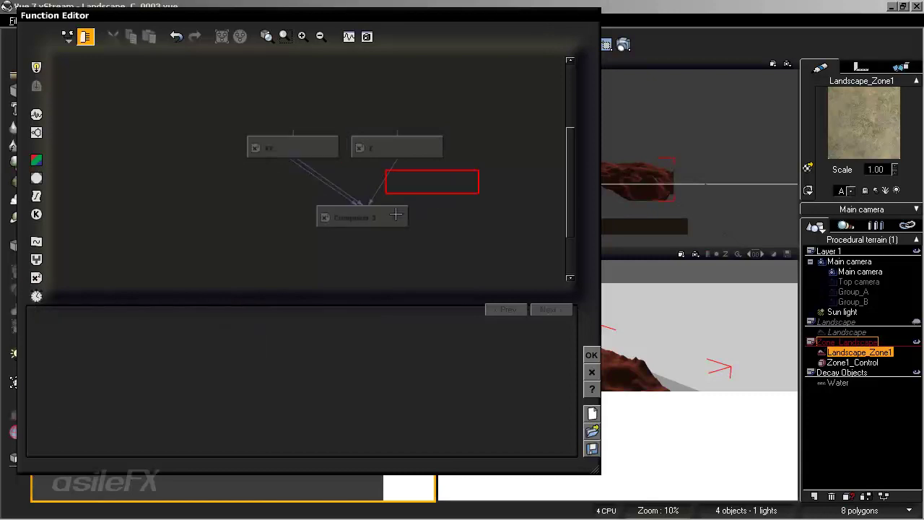
Title the Composer 3 node "Vector XYZ" and clear the node selection
left_click(318, 183)
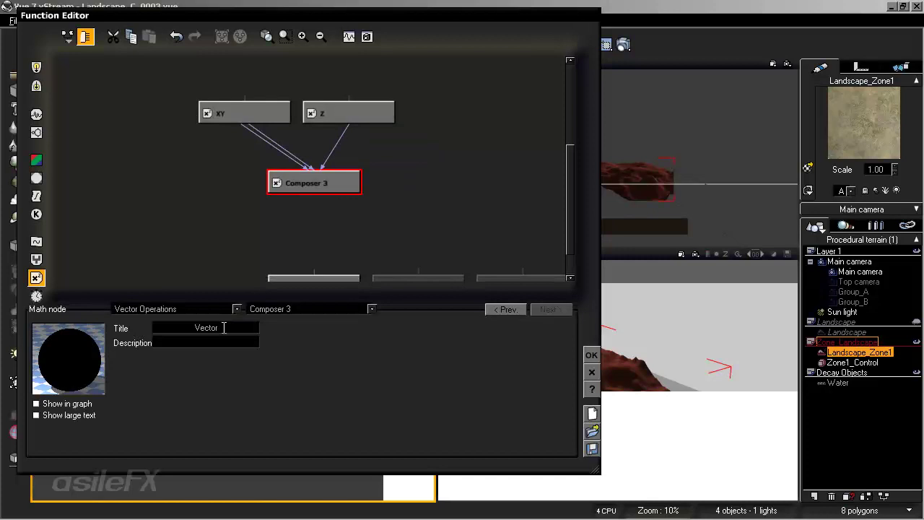
left_click(243, 327)
type("Vector XYZ")
left_click(487, 172)
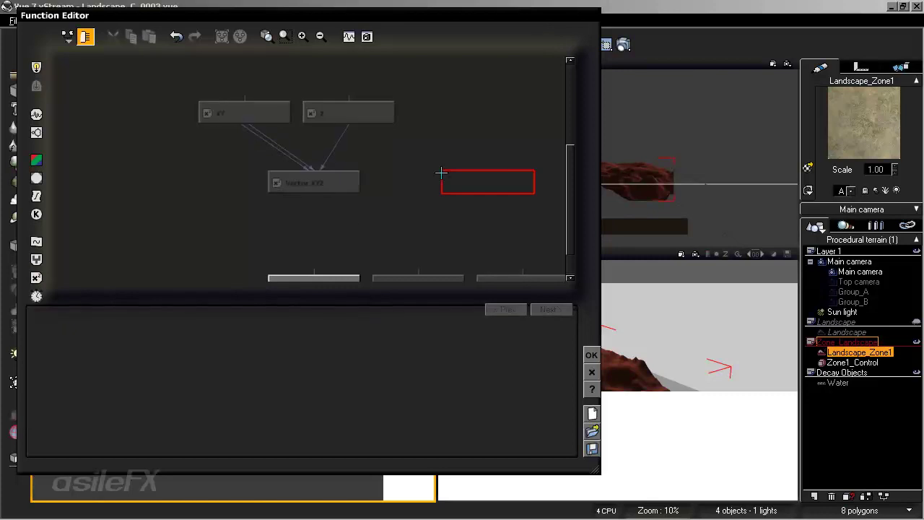
Examine how the XY and Z decomposers connect to the Vector XYZ node and which input type they take
left_click(266, 119)
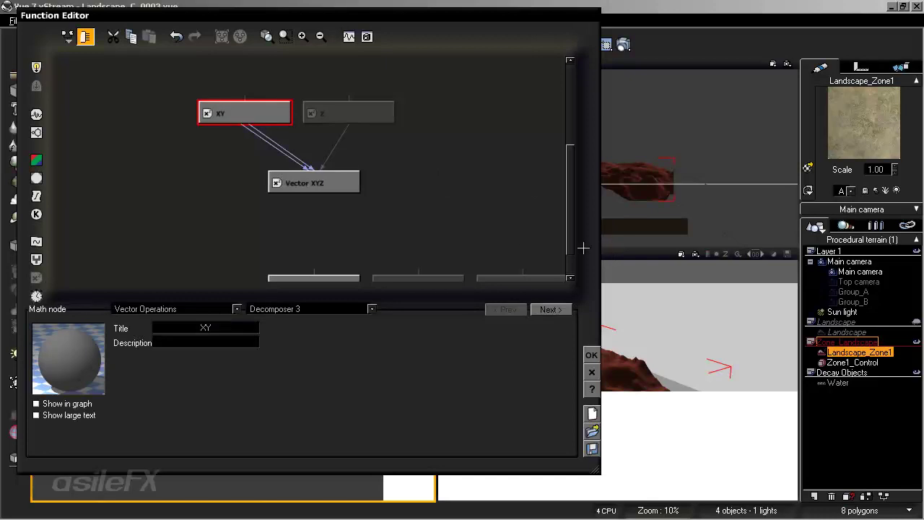
left_click_drag(376, 175, 421, 200)
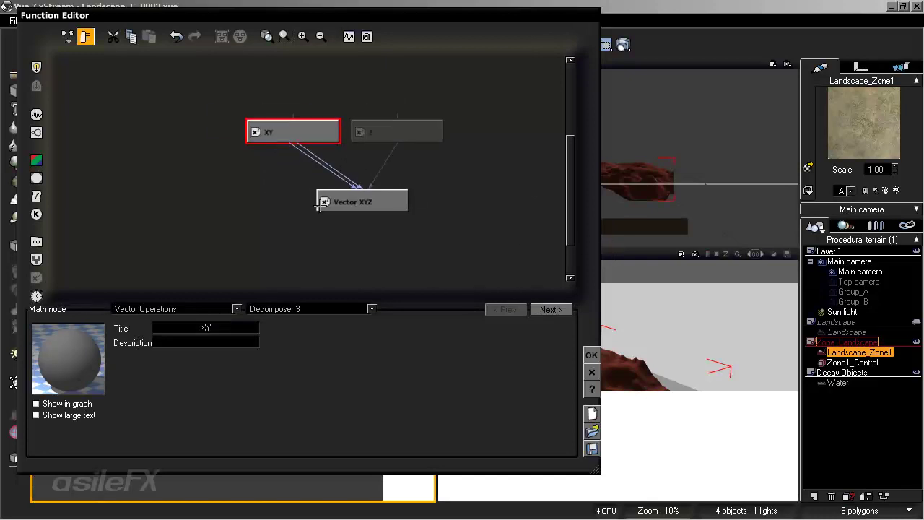
left_click(304, 34)
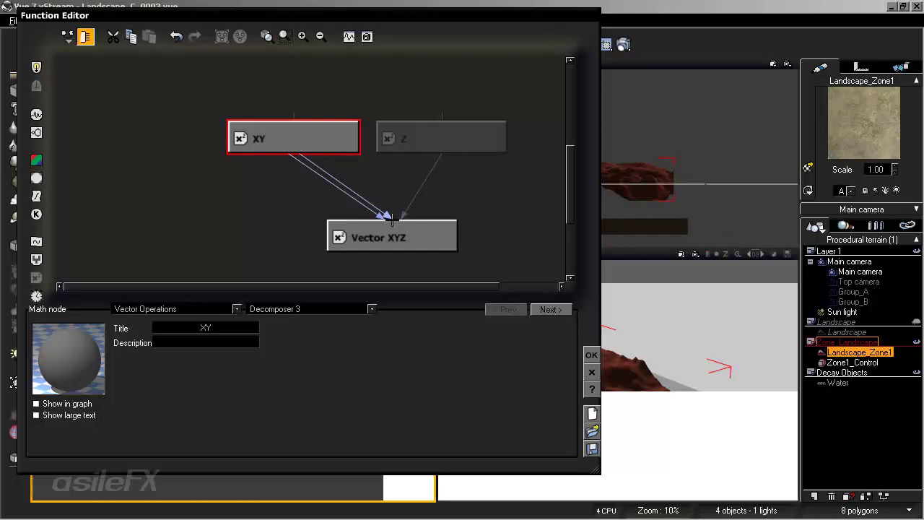
left_click(442, 149)
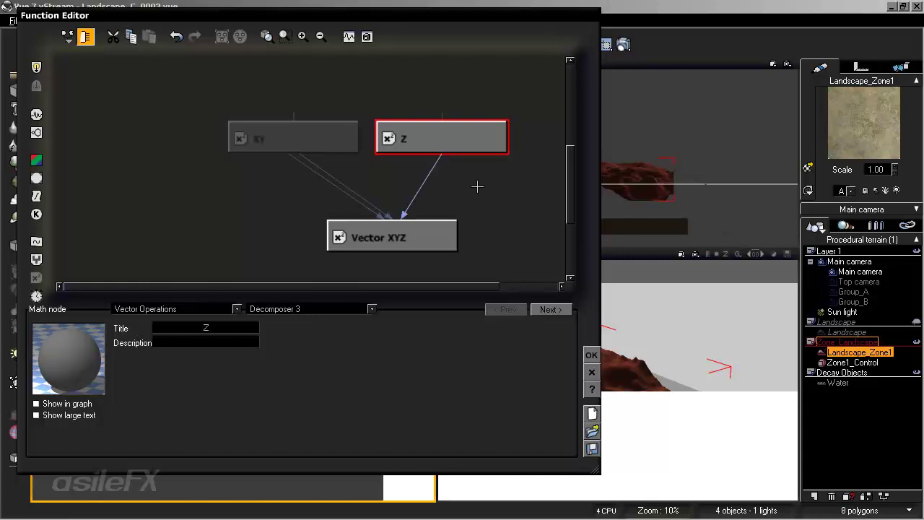
right_click_drag(479, 188, 407, 185)
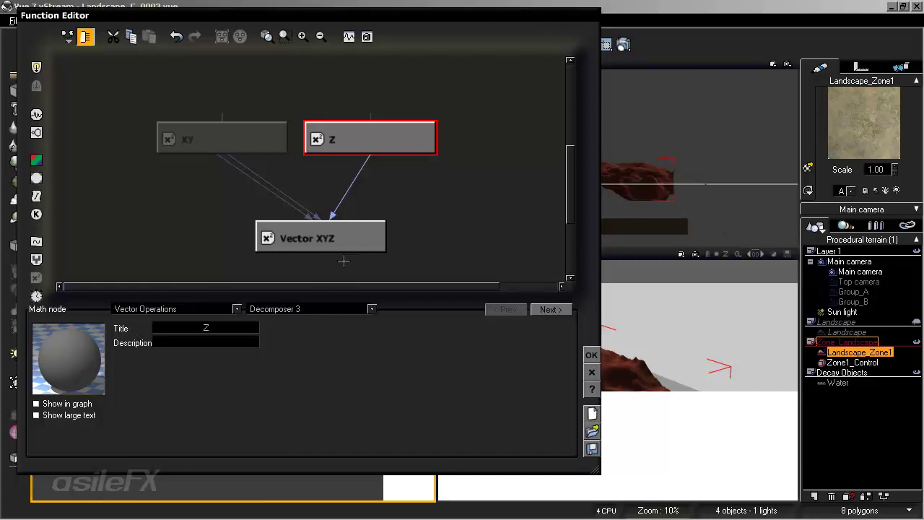
scroll(383, 223, "up", 2)
left_click(321, 36)
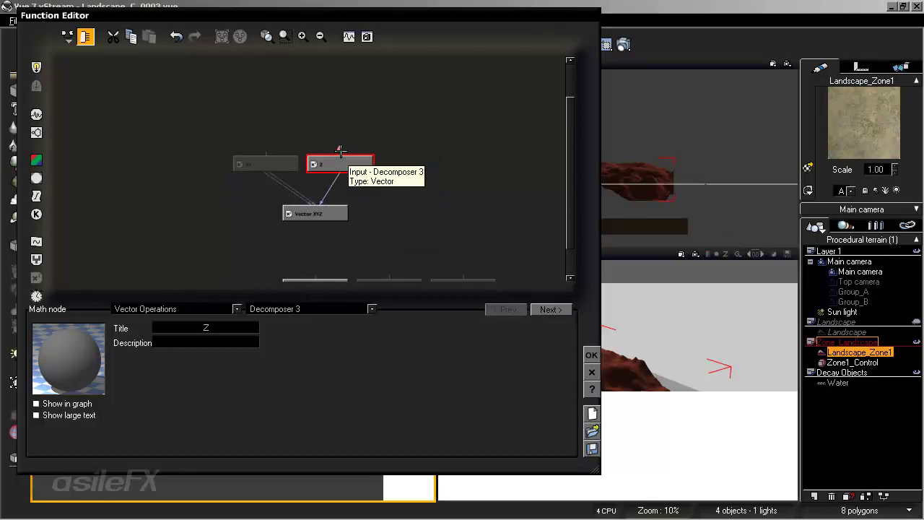
right_click_drag(356, 195, 325, 196)
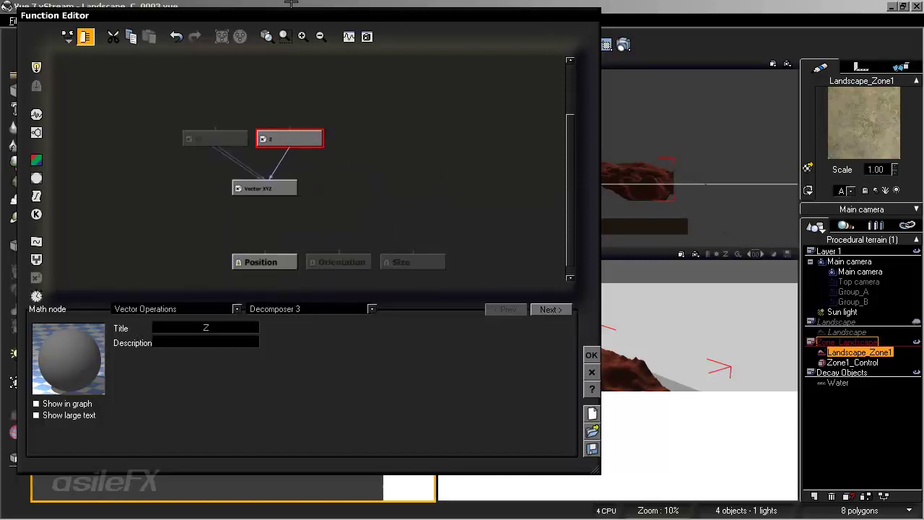
Move the XY, Z and Vector XYZ nodes together into the space between the row of input nodes and the row of output nodes
left_click(320, 36)
left_click_drag(393, 125, 283, 228)
left_click(282, 228)
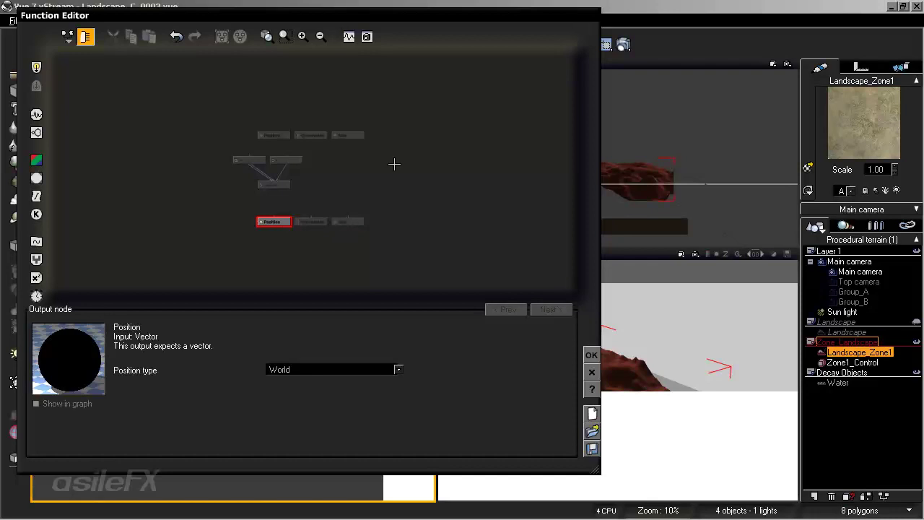
left_click(392, 163)
left_click_drag(402, 188, 269, 148)
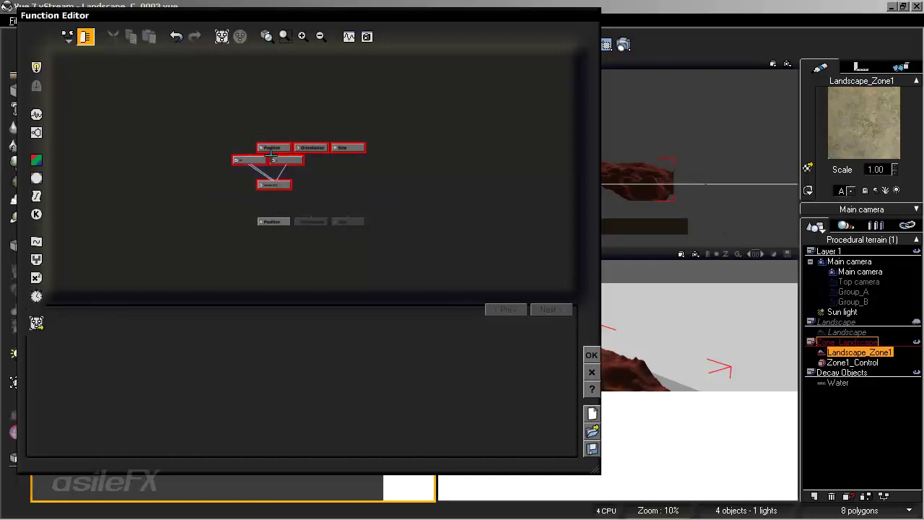
left_click_drag(328, 193, 232, 159)
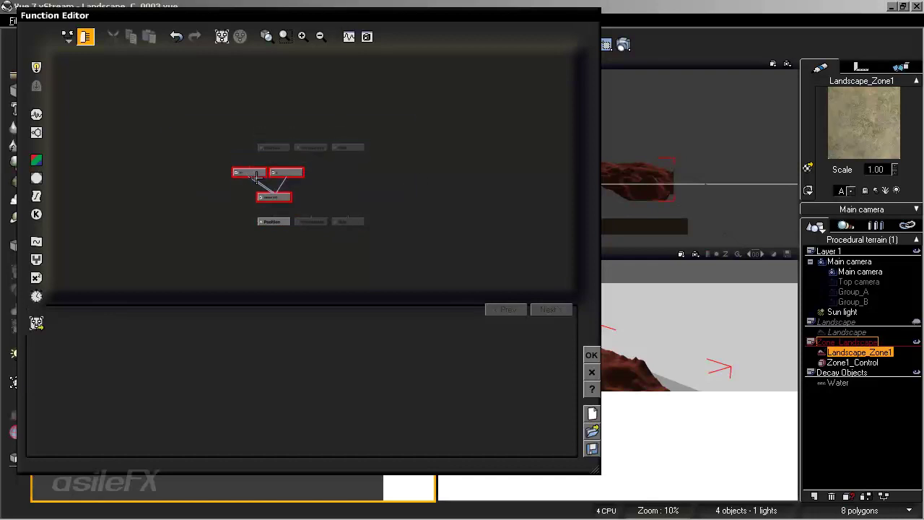
Group the XY, Z and Vector XYZ nodes into a single MetaNode
left_click(302, 36)
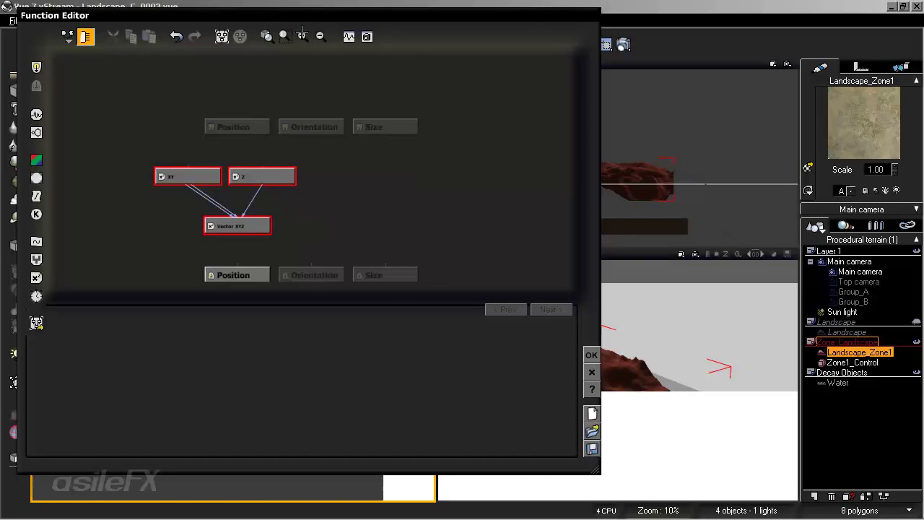
right_click_drag(316, 215, 363, 198)
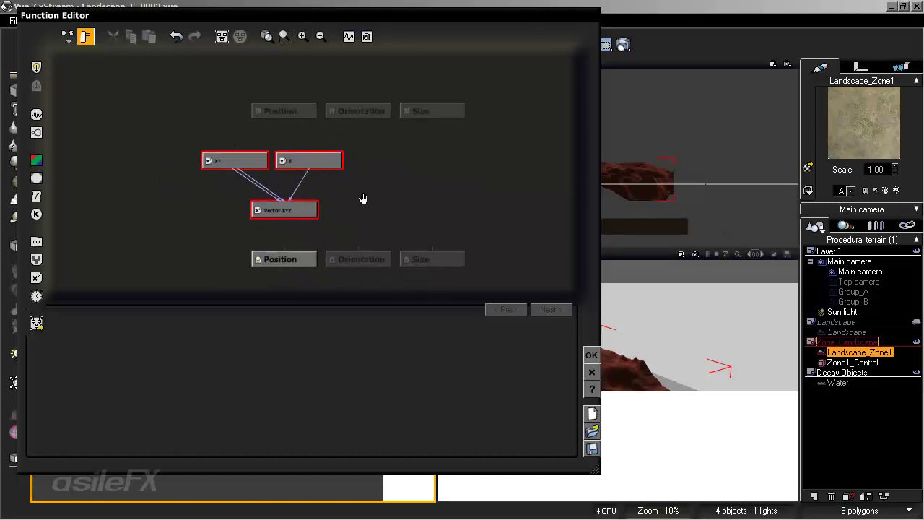
left_click(303, 36)
right_click_drag(319, 130, 357, 169)
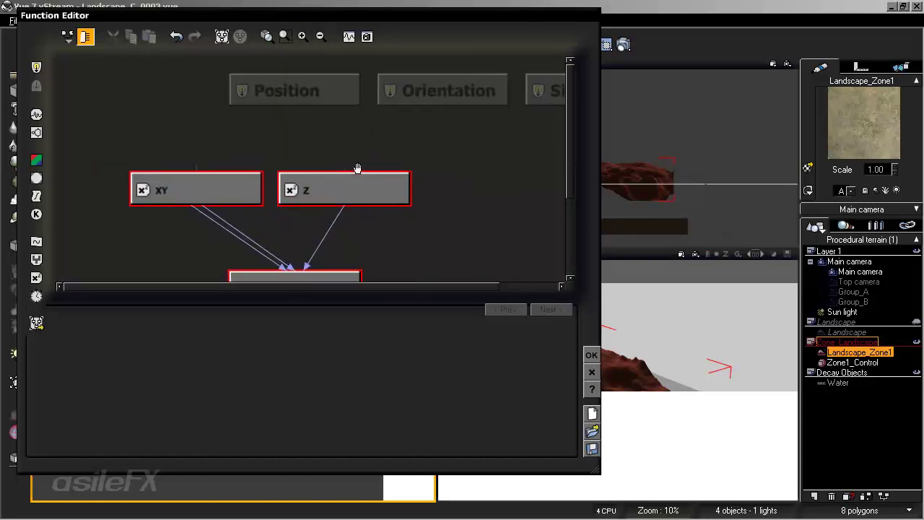
left_click(432, 153)
left_click(319, 37)
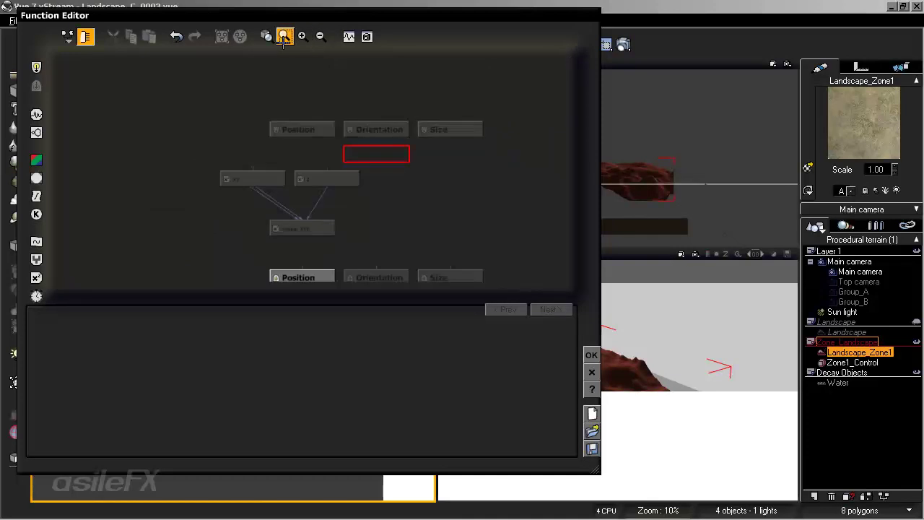
right_click_drag(365, 210, 384, 214)
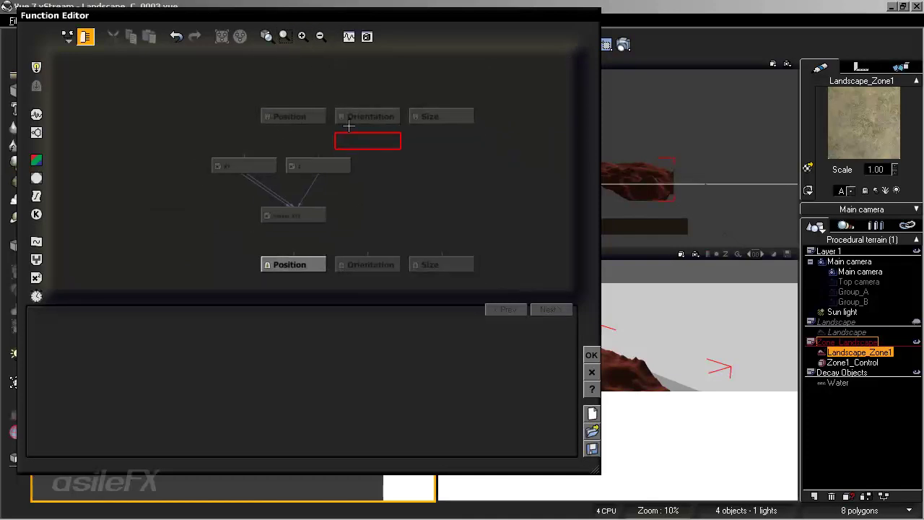
right_click_drag(397, 177, 386, 178)
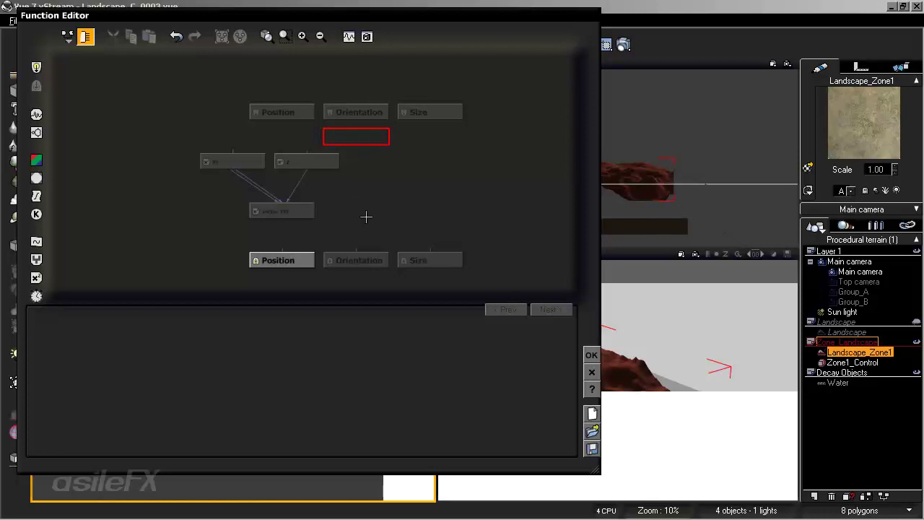
left_click_drag(365, 216, 190, 160)
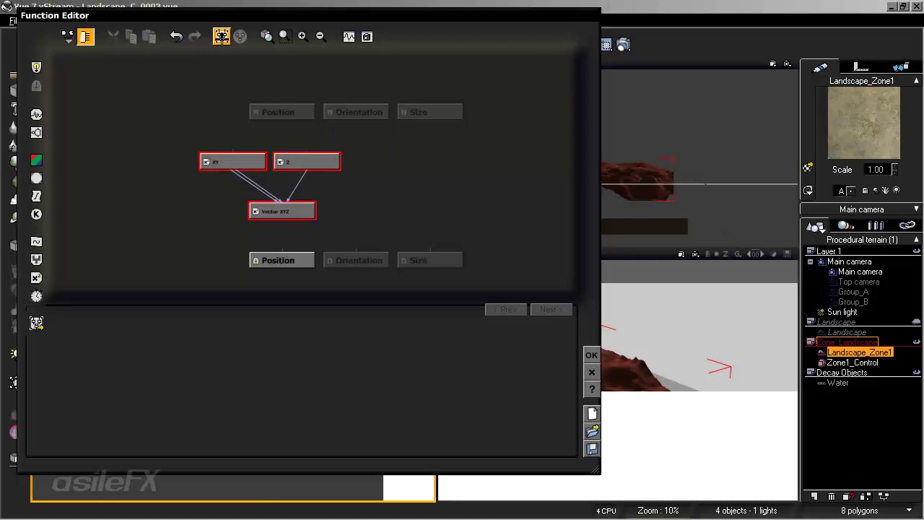
left_click(221, 36)
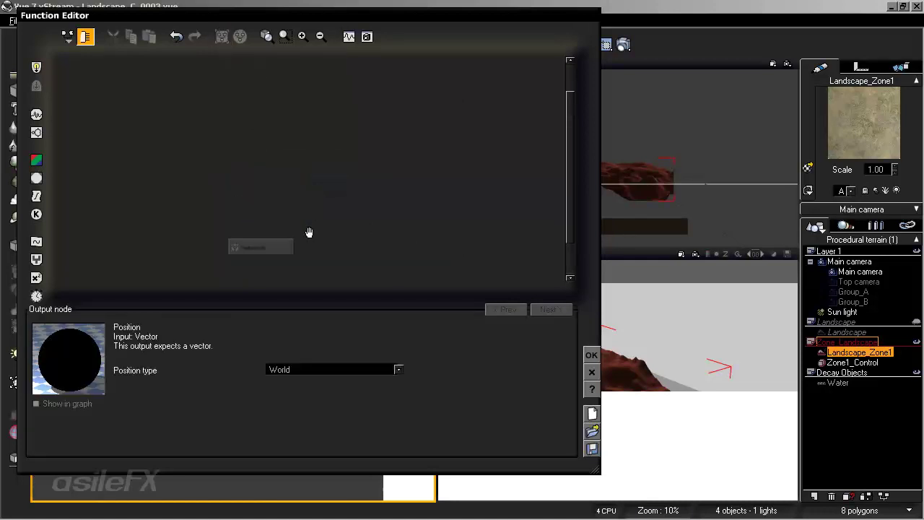
Move the Position, Orientation and Size input nodes directly above the MetaNode's row, and title the MetaNode "(x,y) [Z]"
left_click_drag(498, 114, 279, 225)
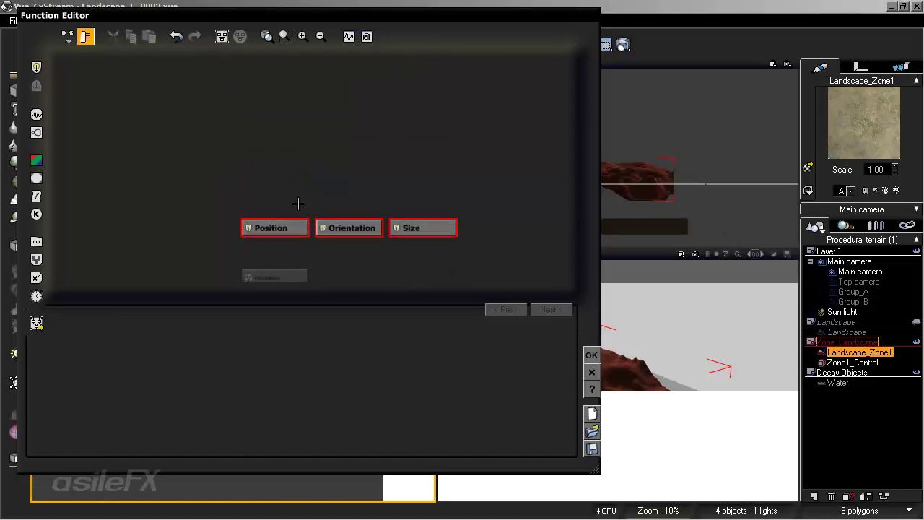
right_click_drag(298, 204, 299, 120)
left_click(292, 197)
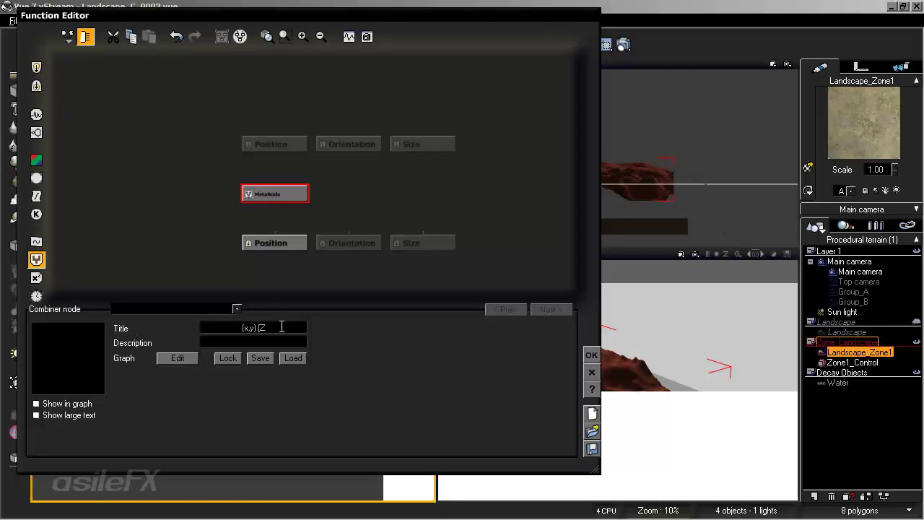
type("]")
key("BackSpace")
left_click(336, 196)
left_click(295, 195)
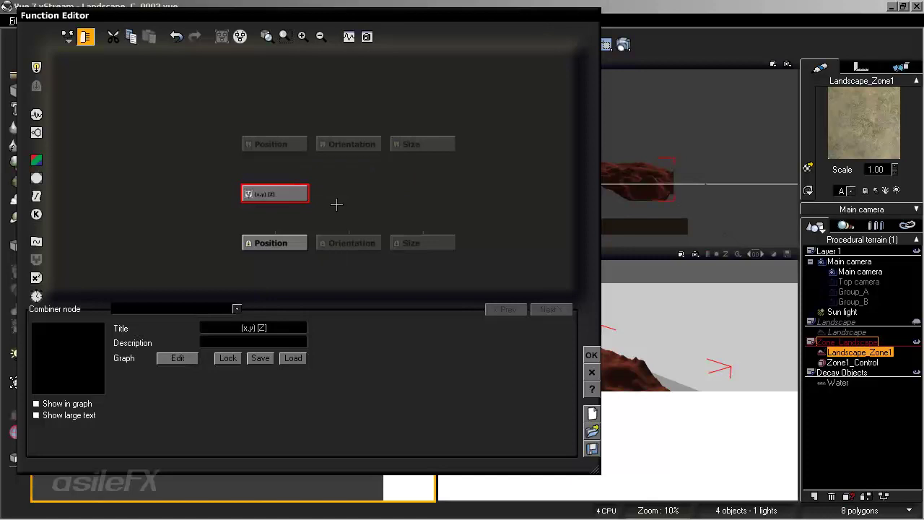
Open the internal graph of the "(x,y) [Z]" MetaNode and delete its Double Output node
left_click(178, 358)
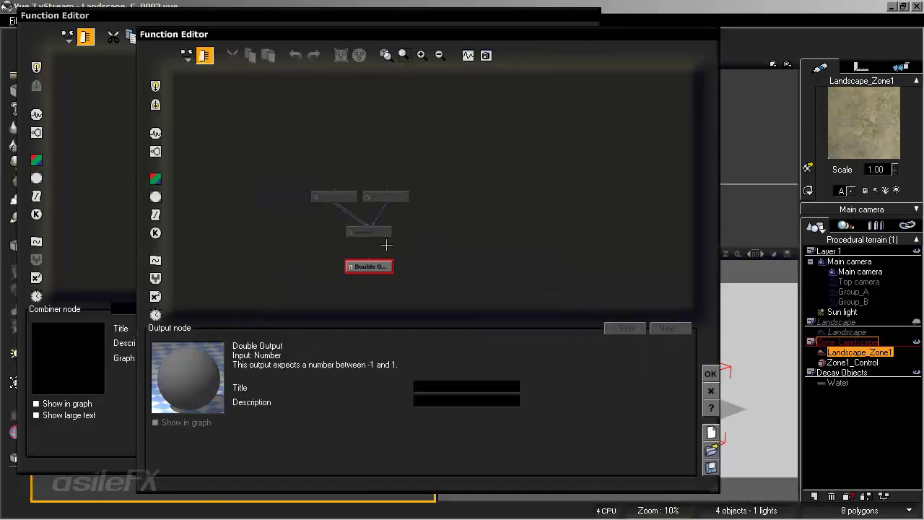
left_click(422, 55)
right_click_drag(367, 242, 398, 196)
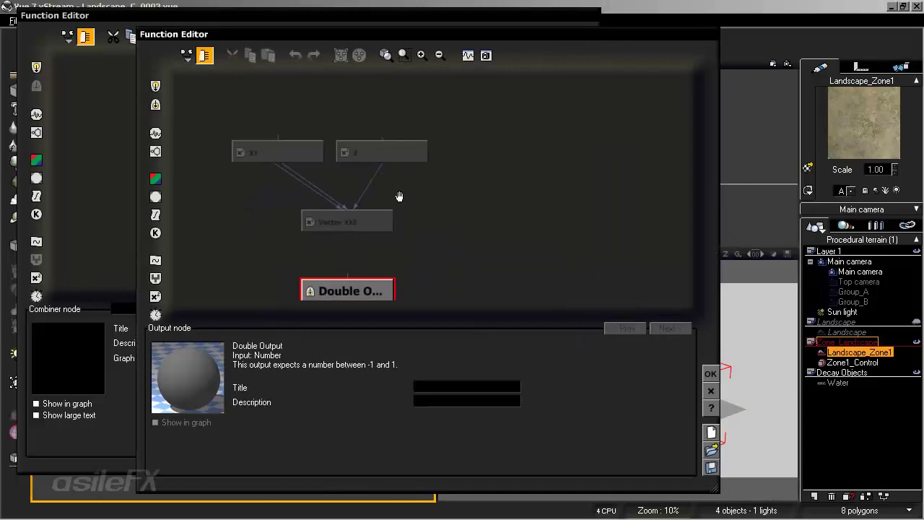
left_click(361, 223)
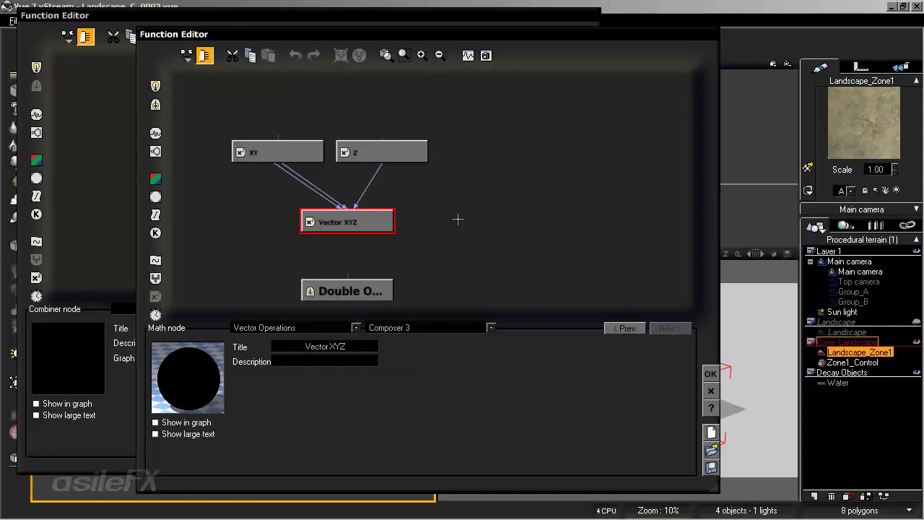
left_click(390, 154)
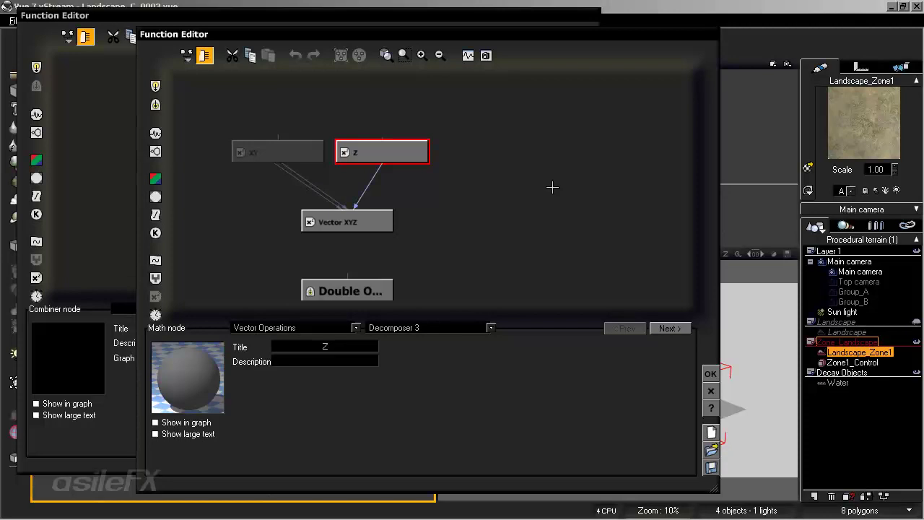
left_click_drag(378, 284, 449, 288)
right_click_drag(479, 268, 478, 250)
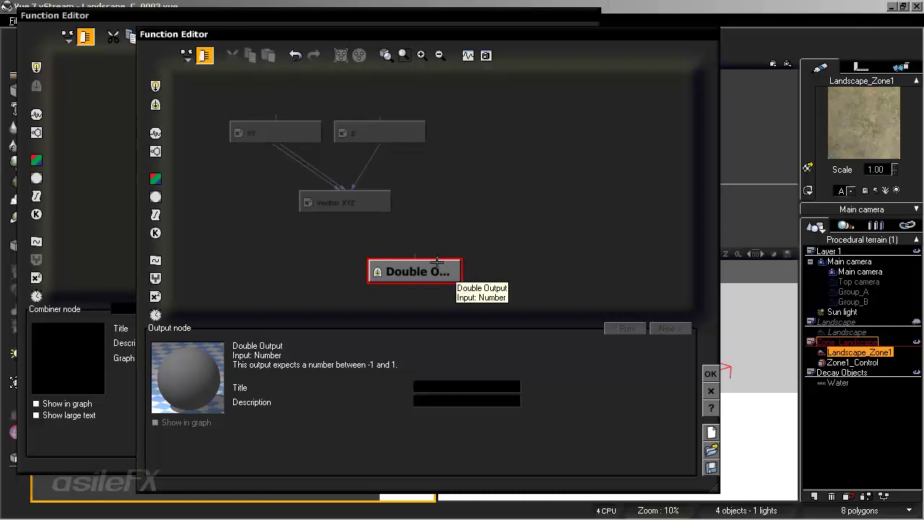
left_click_drag(434, 263, 292, 253)
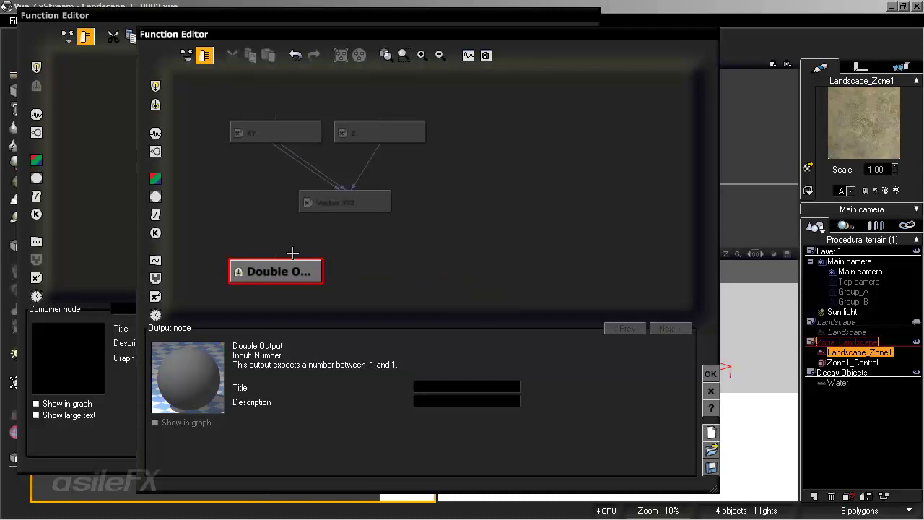
key("Delete")
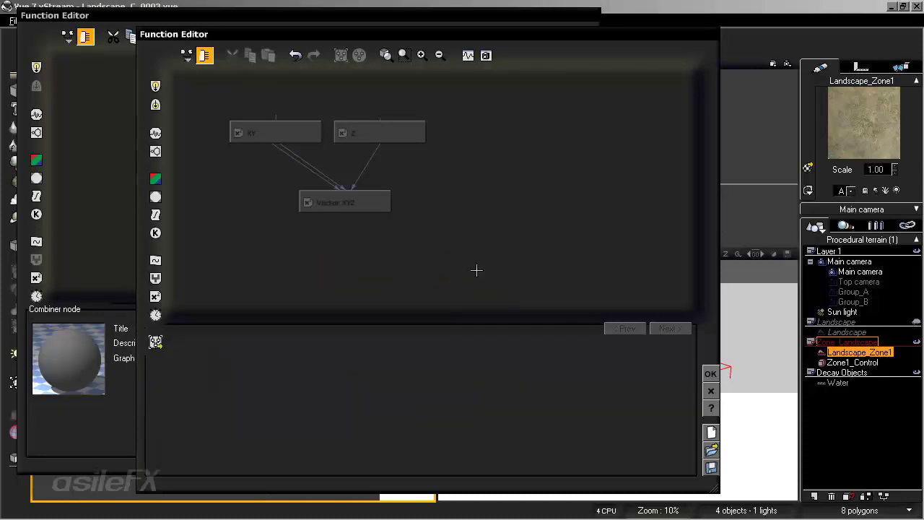
Add a Vector 3 Output node directly below the Vector XYZ node
right_click_drag(368, 256, 398, 243)
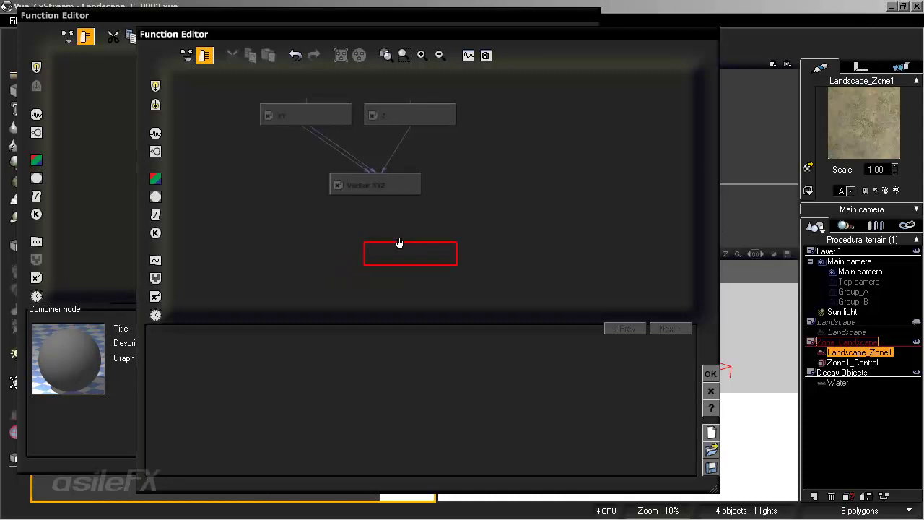
right_click(375, 227)
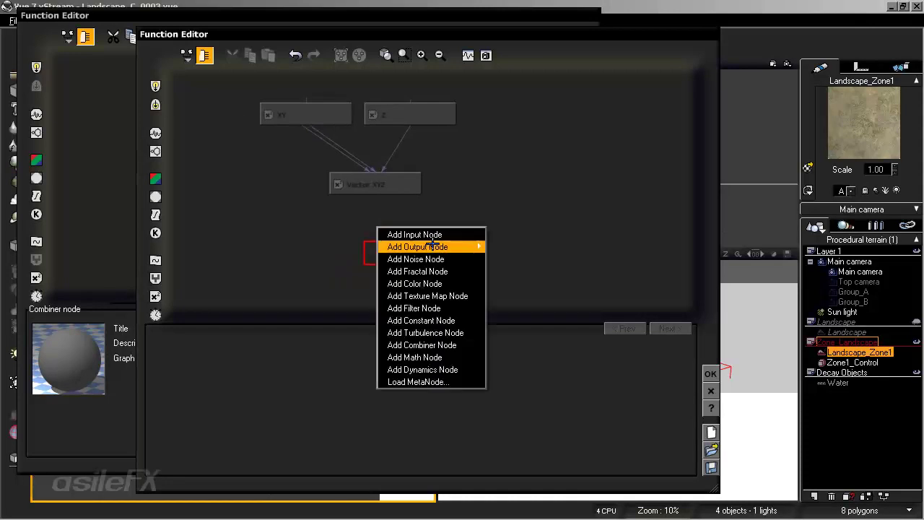
mouse_move(433, 246)
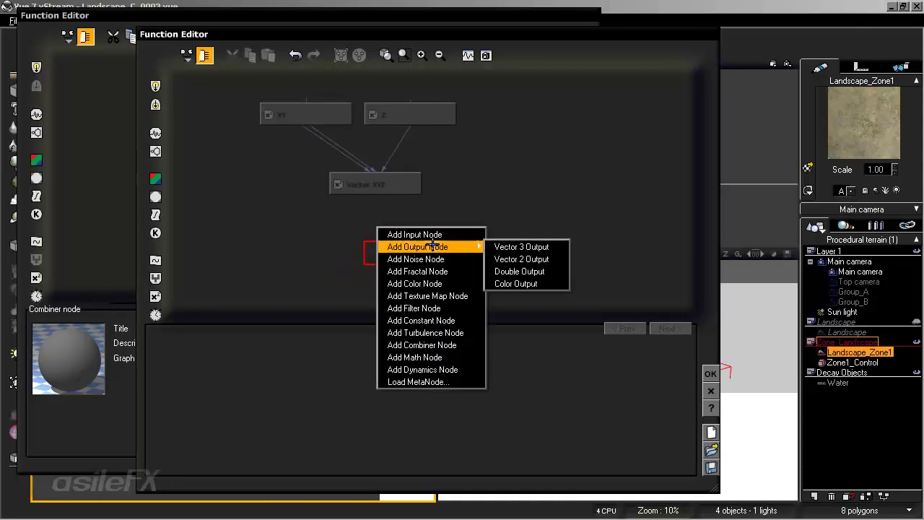
left_click(532, 246)
right_click_drag(424, 232, 478, 236)
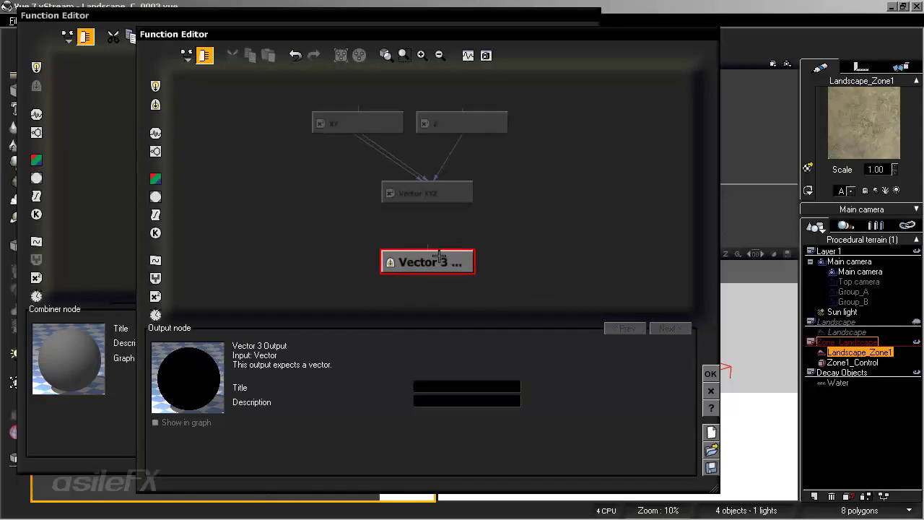
Connect the Vector XYZ node to the Vector 3 Output node and title that output "Vector XYZ"
left_click_drag(428, 247, 428, 195)
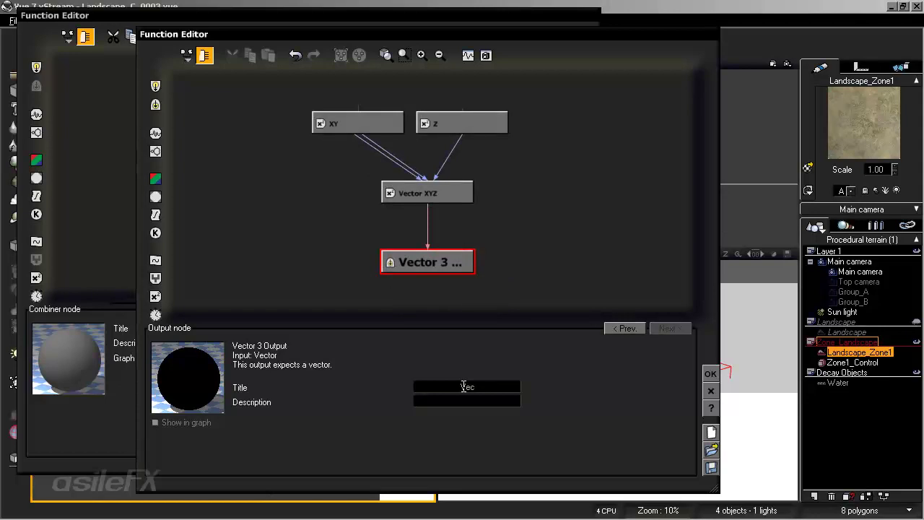
type("XYZ")
mouse_move(530, 231)
left_mouse_down()
mouse_move(574, 244)
mouse_move(505, 262)
mouse_move(544, 241)
left_mouse_up()
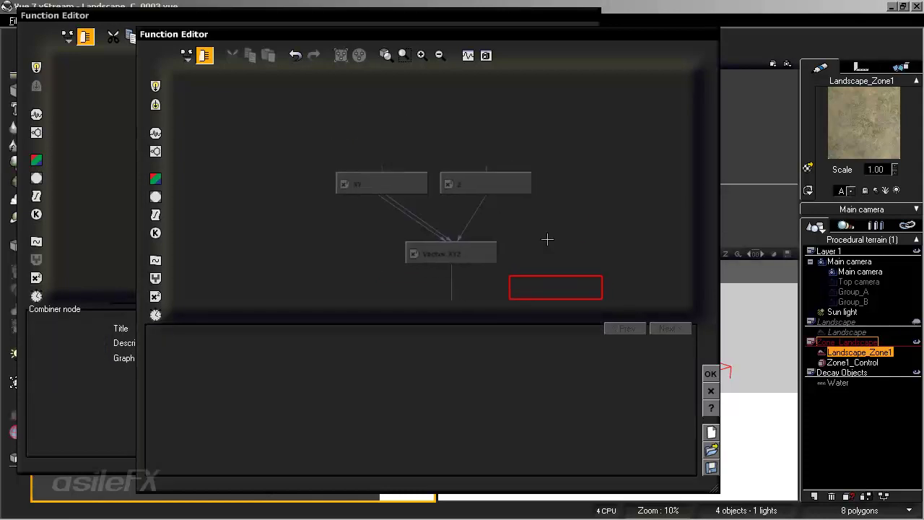
Add a Vector 3 Input node and place it directly above the XY decomposer
left_click_drag(474, 142, 476, 194)
right_click(392, 163)
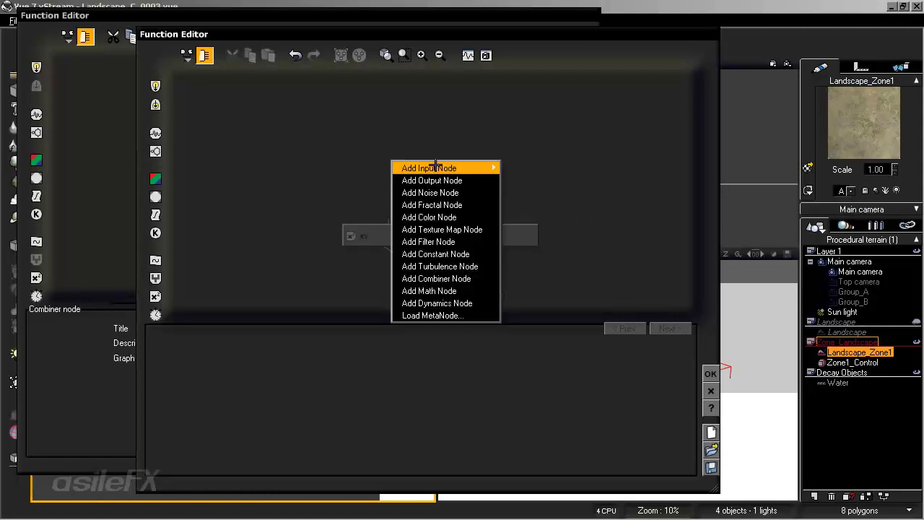
mouse_move(393, 166)
left_click(532, 167)
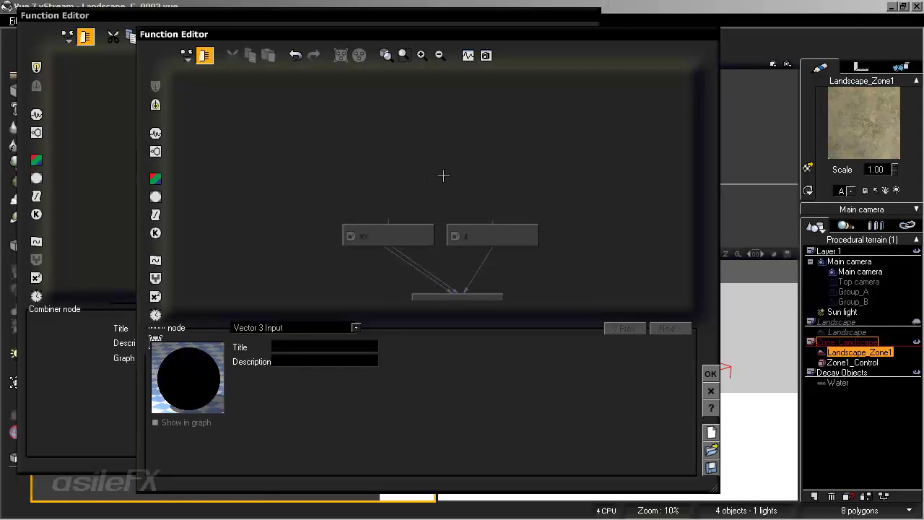
left_click_drag(536, 165, 467, 231)
left_click(438, 57)
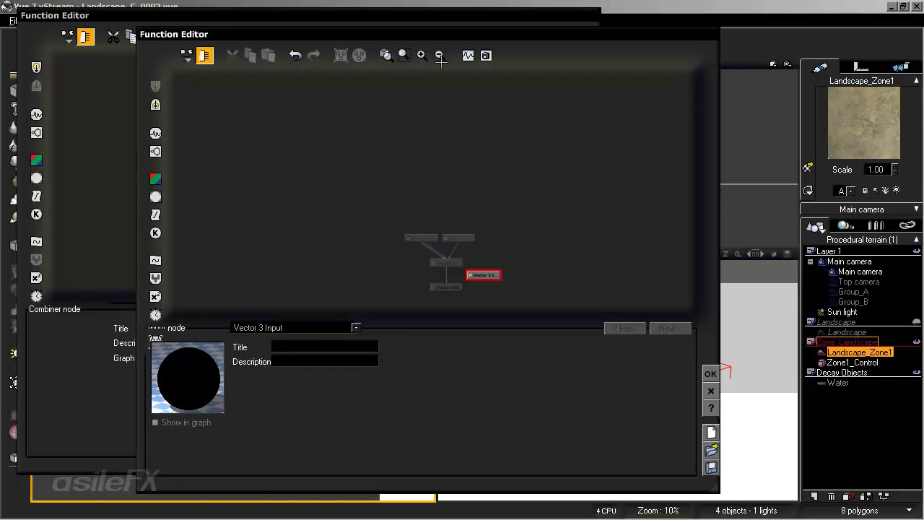
left_click_drag(488, 272, 426, 223)
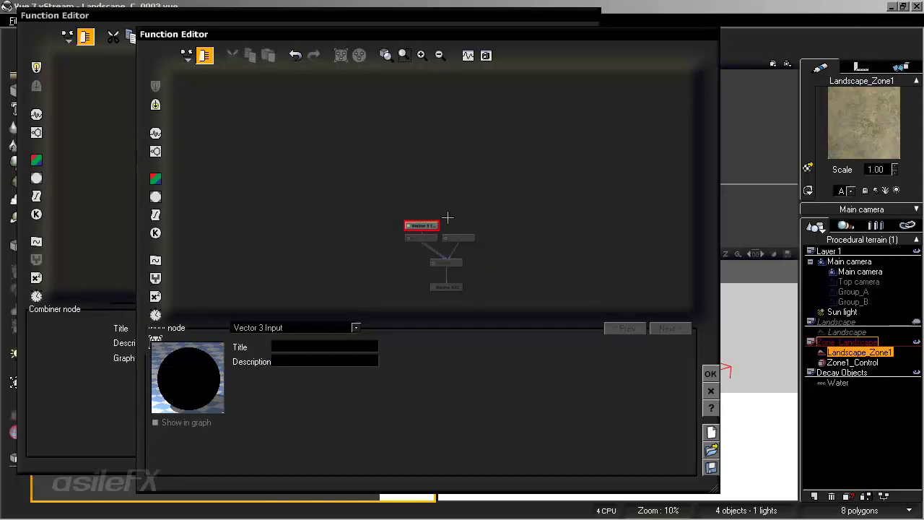
Add a second Vector 3 Input node and place it directly above the Z decomposer
right_click(460, 206)
mouse_move(495, 209)
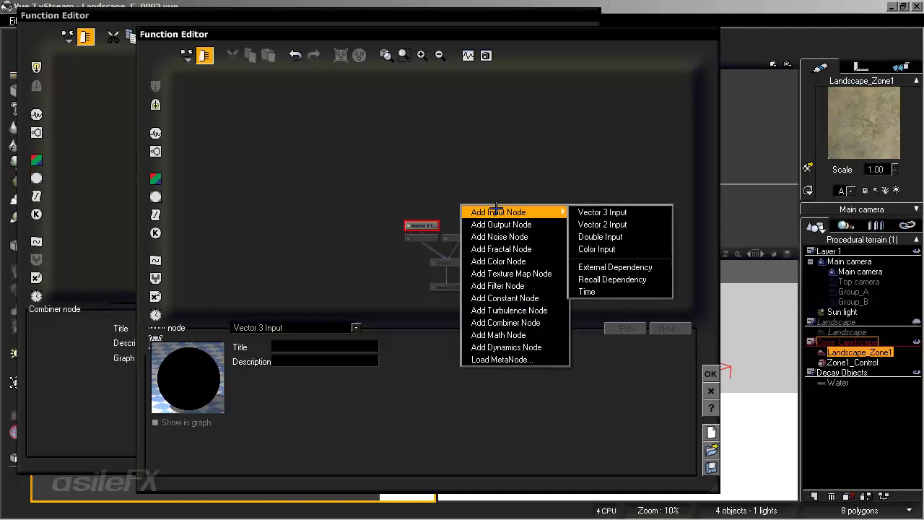
left_click(613, 212)
left_click_drag(460, 202, 455, 223)
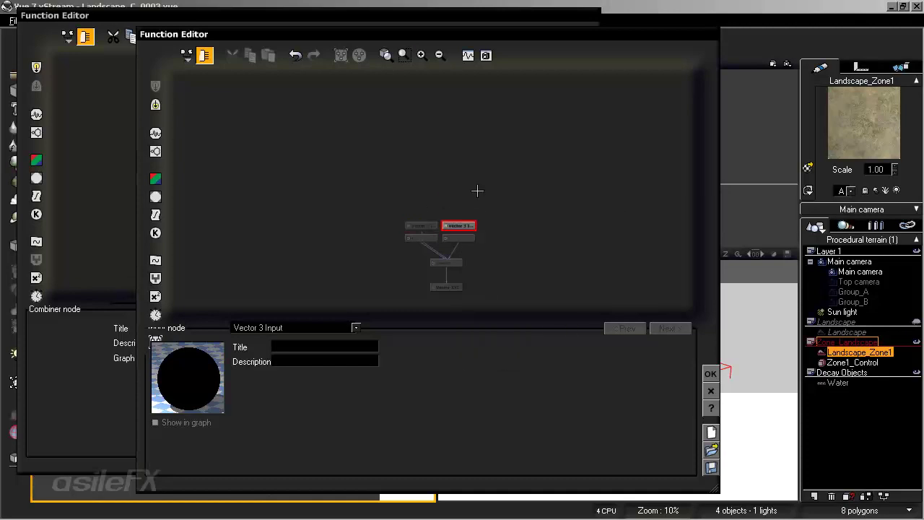
Connect the first Vector 3 Input node to the XY decomposer's input
left_click(425, 55)
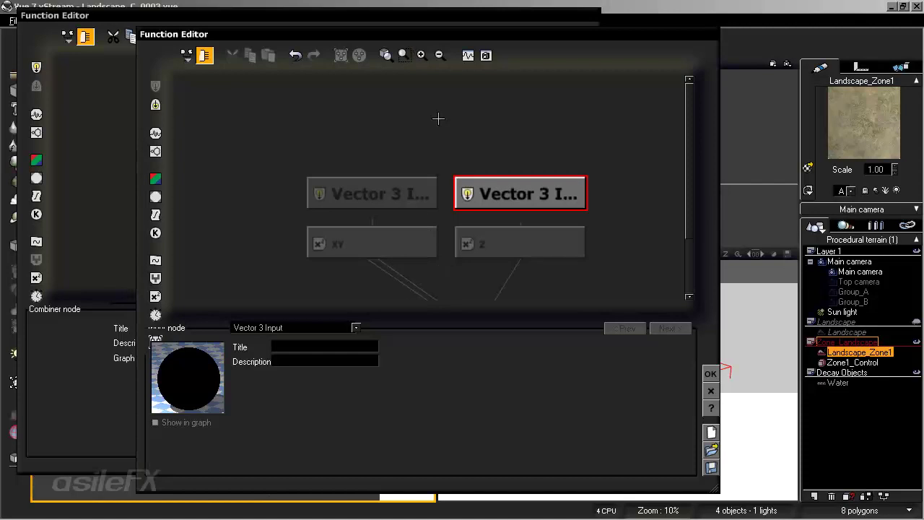
left_click(372, 209)
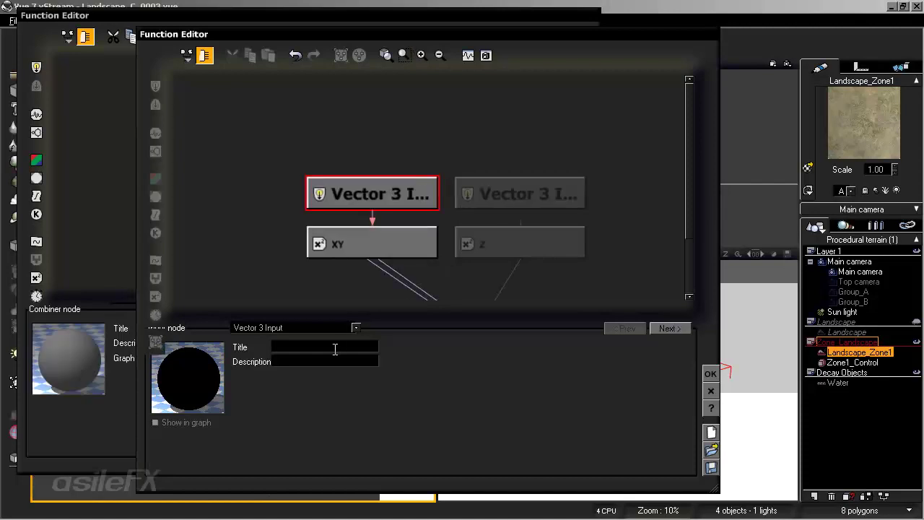
Title the two Vector 3 Input nodes "xy" and "Z", and accept the MetaNode's inner graph
left_click(558, 192)
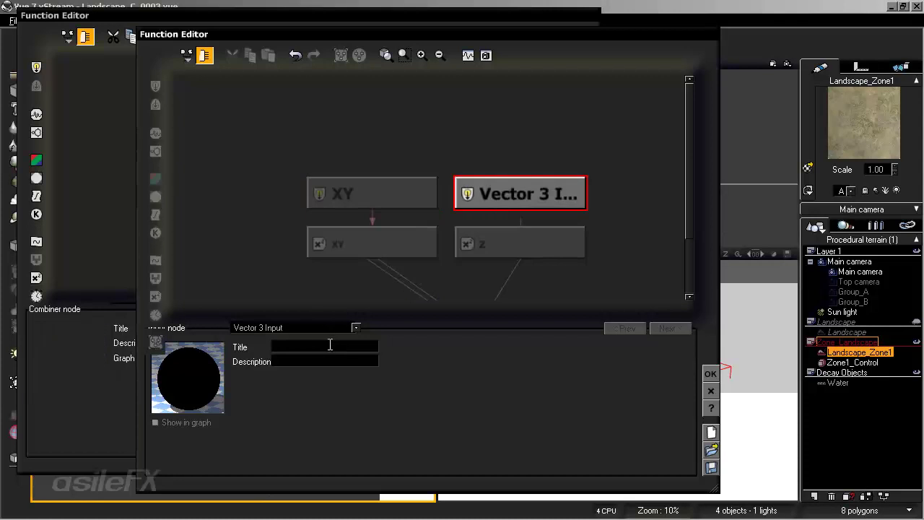
left_click(375, 202)
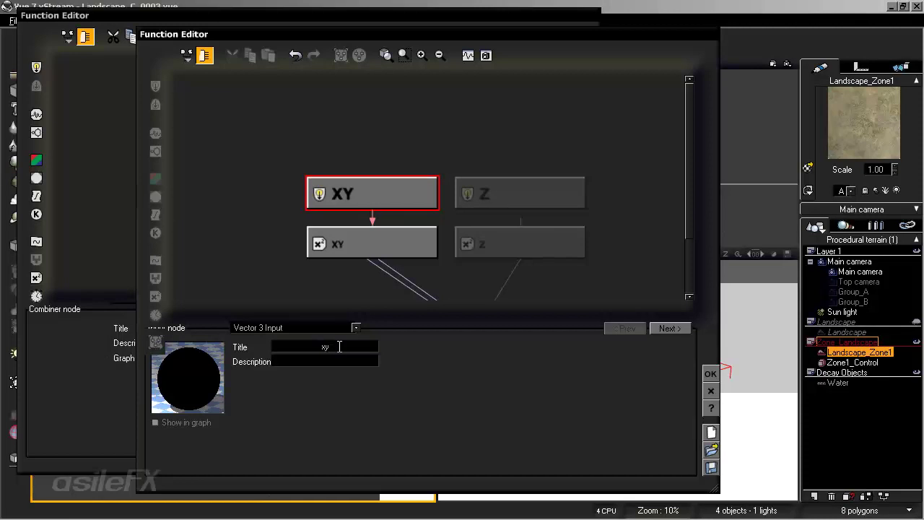
left_click(382, 158)
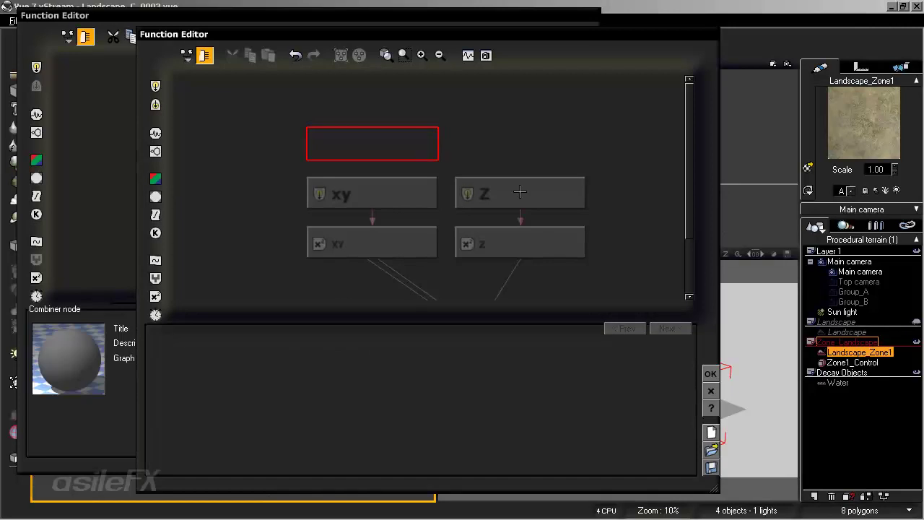
left_click(711, 373)
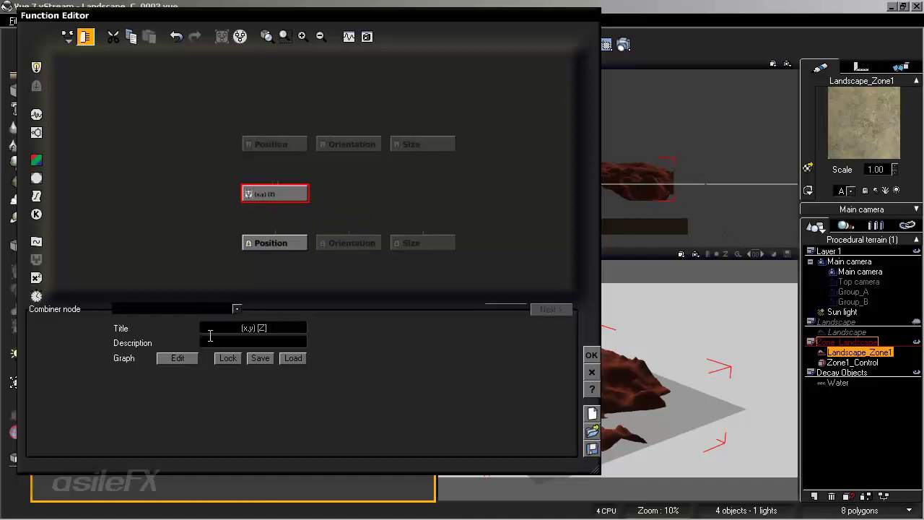
Reopen the MetaNode's graph, title its unused Double Output node "NULL", and accept the change
left_click(178, 358)
left_click(491, 283)
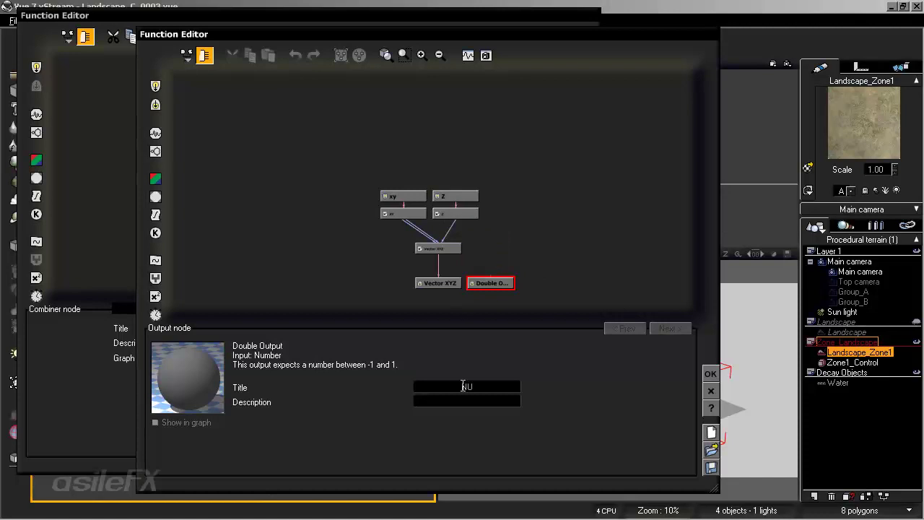
left_click_drag(497, 283, 632, 309)
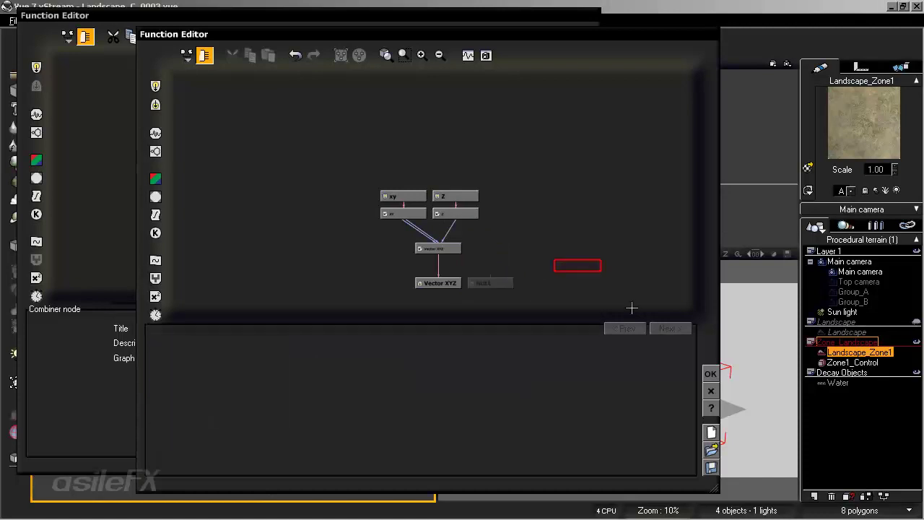
left_click(711, 373)
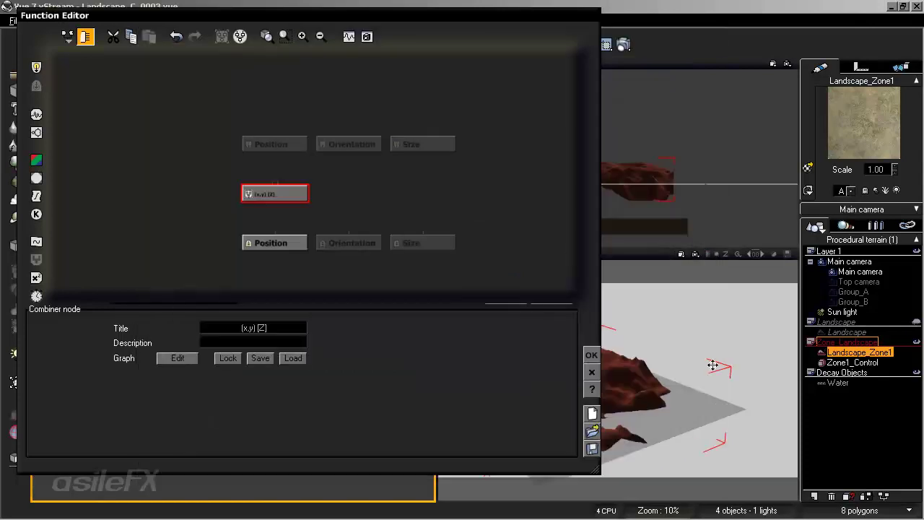
Save the MetaNode into the MetaNodes folder, using its title "(x,y) [Z]" as the file name
left_click(261, 358)
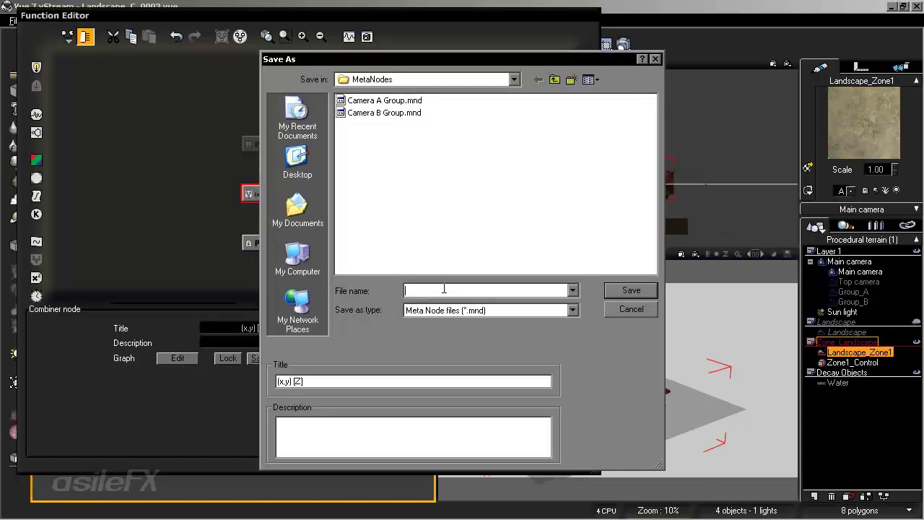
left_click_drag(304, 381, 278, 381)
key("ctrl+c")
left_click(428, 290)
key("ctrl+v")
left_click(631, 290)
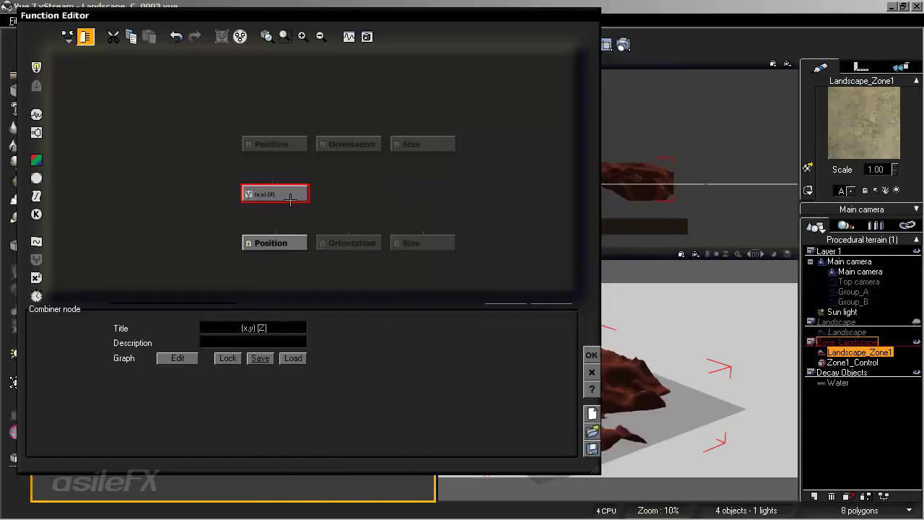
Load the saved "(x,y) [Z]" MetaNode into the graph and place it directly above the Size output
left_click(397, 201)
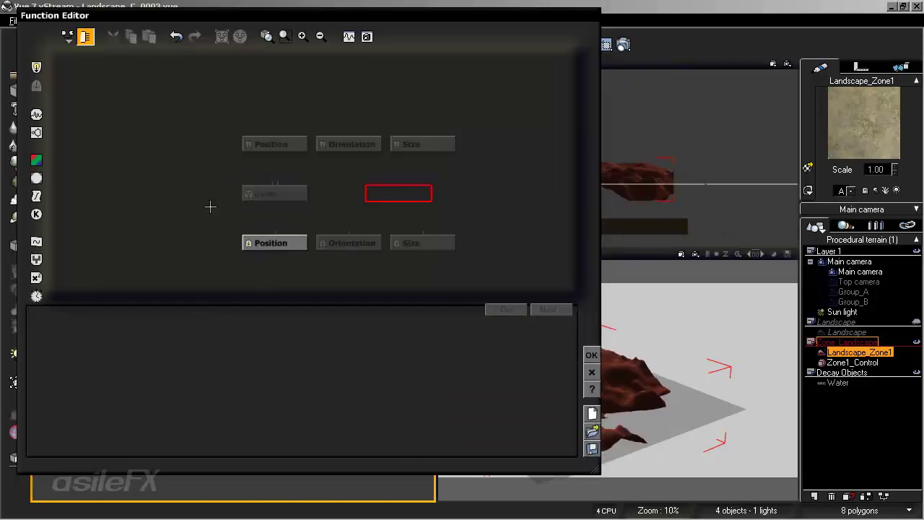
right_click(407, 182)
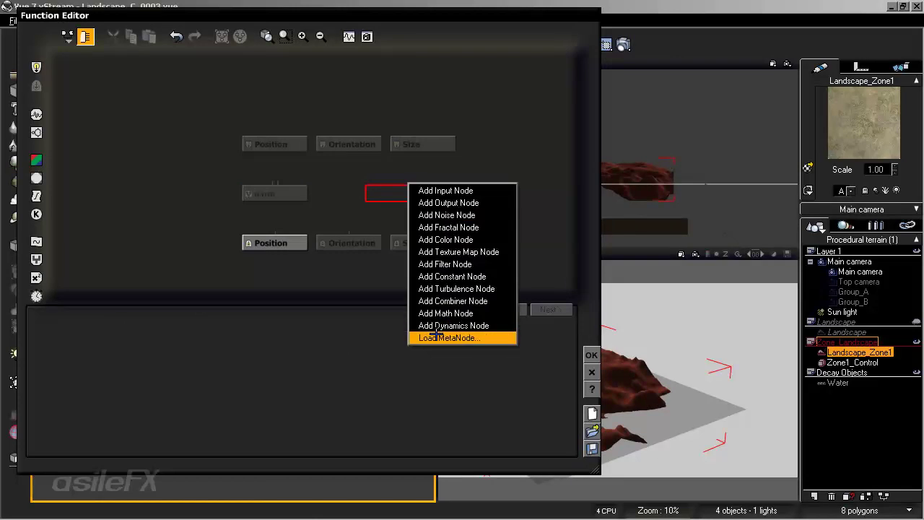
left_click(437, 337)
left_click(384, 105)
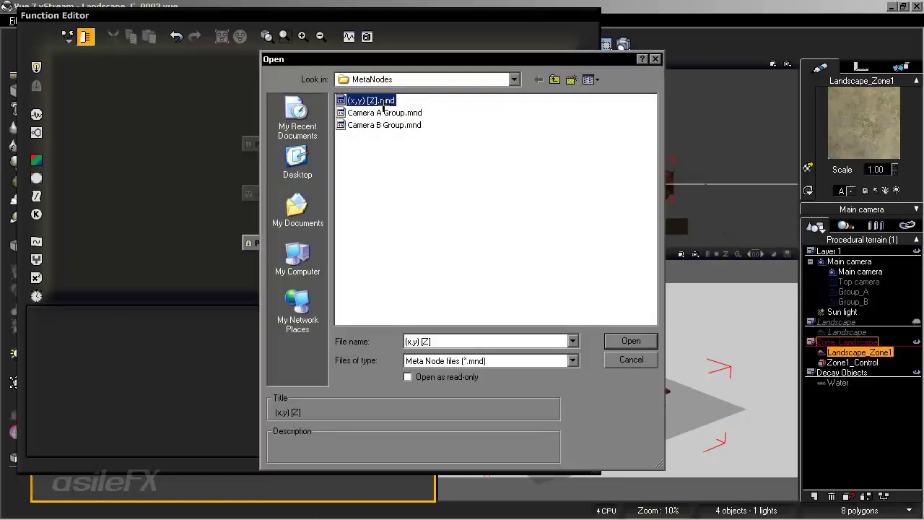
left_click(614, 341)
left_click_drag(379, 195, 404, 195)
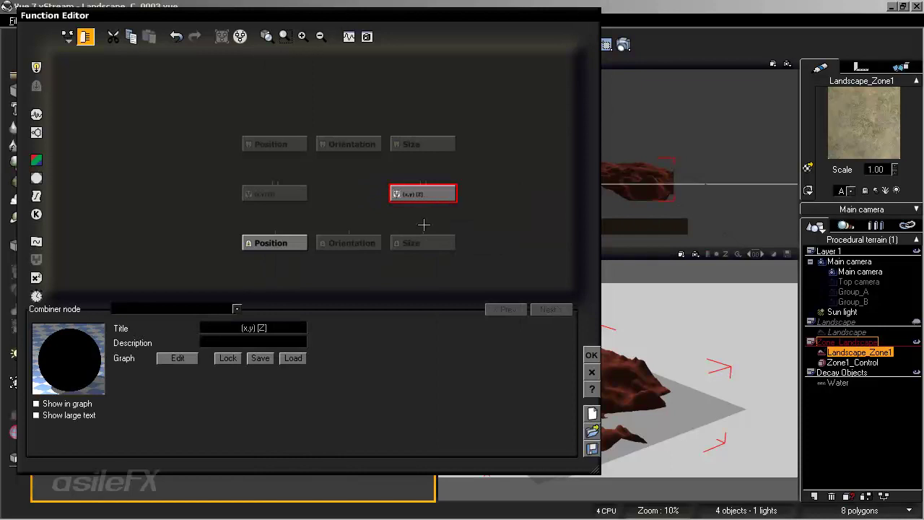
Move the Position, Orientation and Size input nodes up, and add an External Dependency node between the Position and Orientation columns below them
left_click_drag(518, 166, 240, 138)
left_click(360, 167)
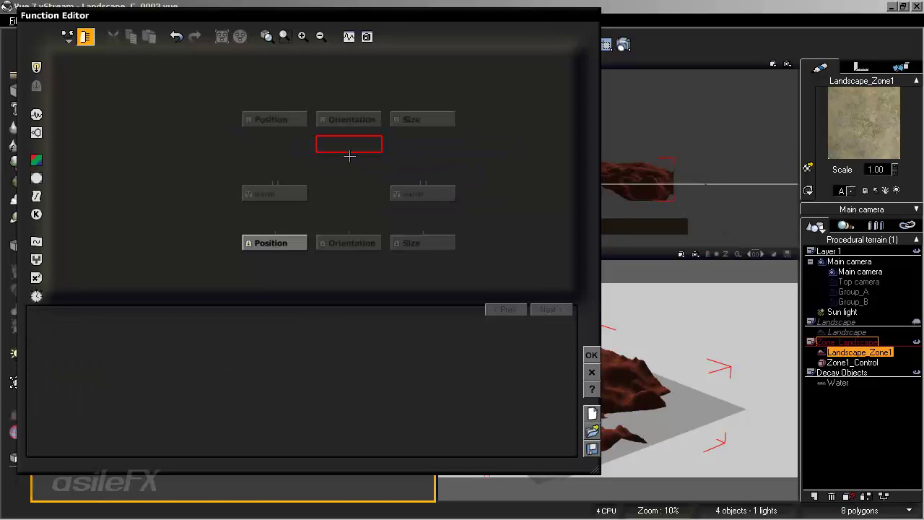
right_click(348, 152)
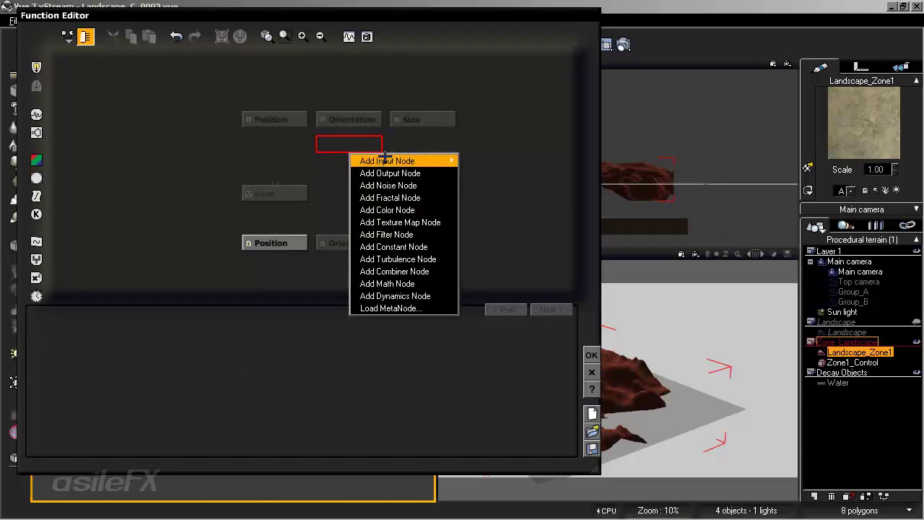
mouse_move(387, 159)
left_click(489, 159)
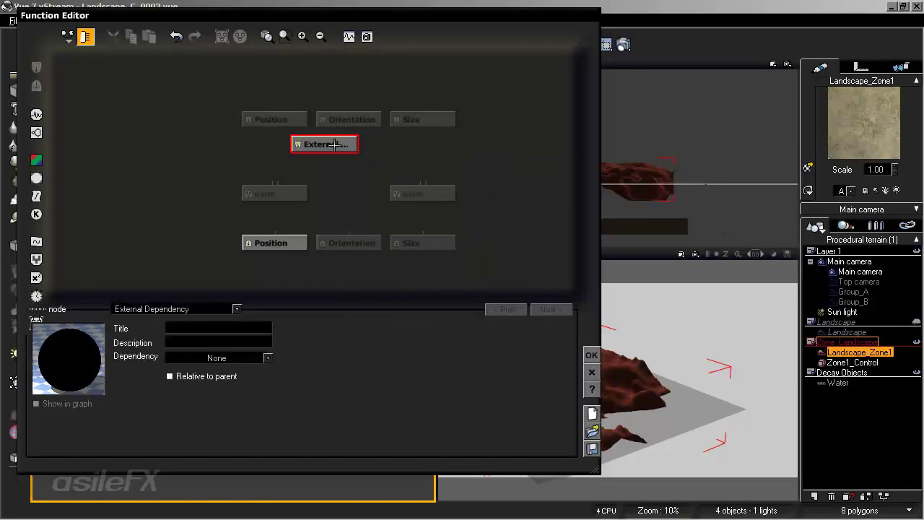
Add a second External Dependency node in the same row, just beyond the Size column
left_click(420, 146)
right_click(419, 146)
mouse_move(491, 153)
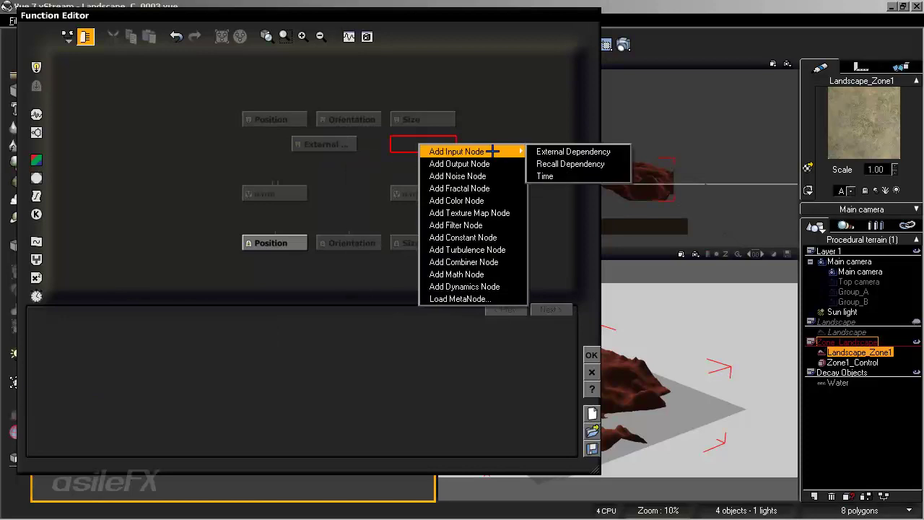
left_click(538, 153)
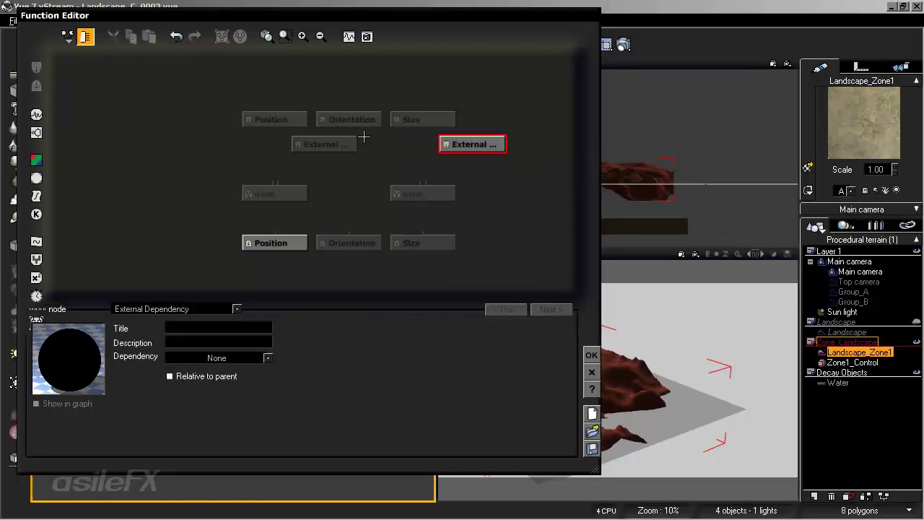
Set the dependency of the External Dependency node near Position to Zone1_Control / Position
left_click(337, 145)
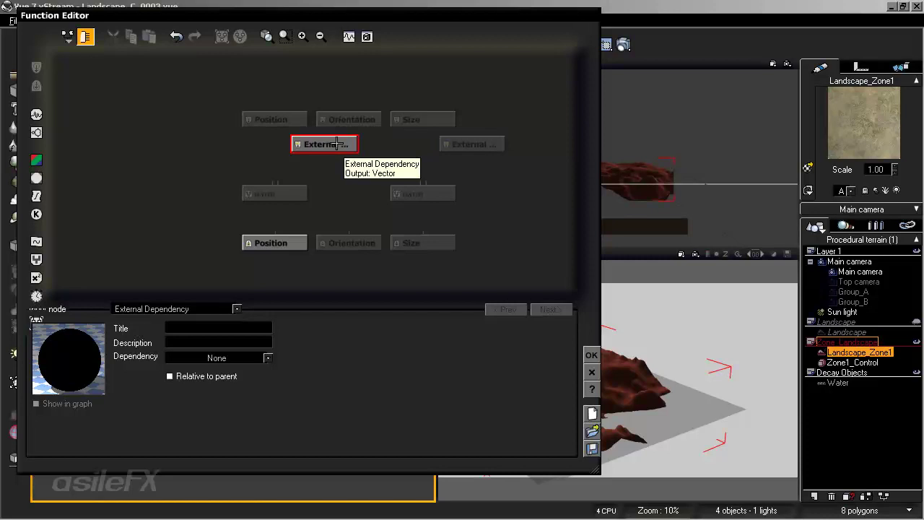
left_click(267, 357)
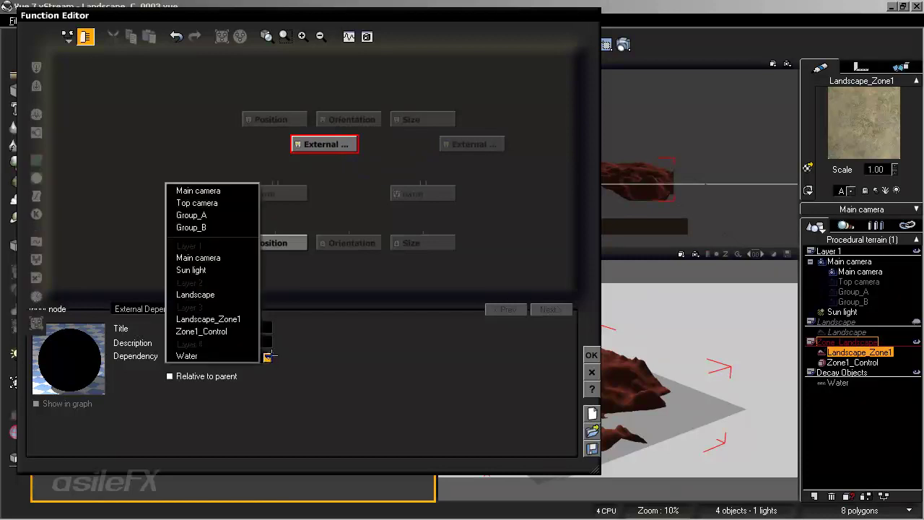
mouse_move(238, 330)
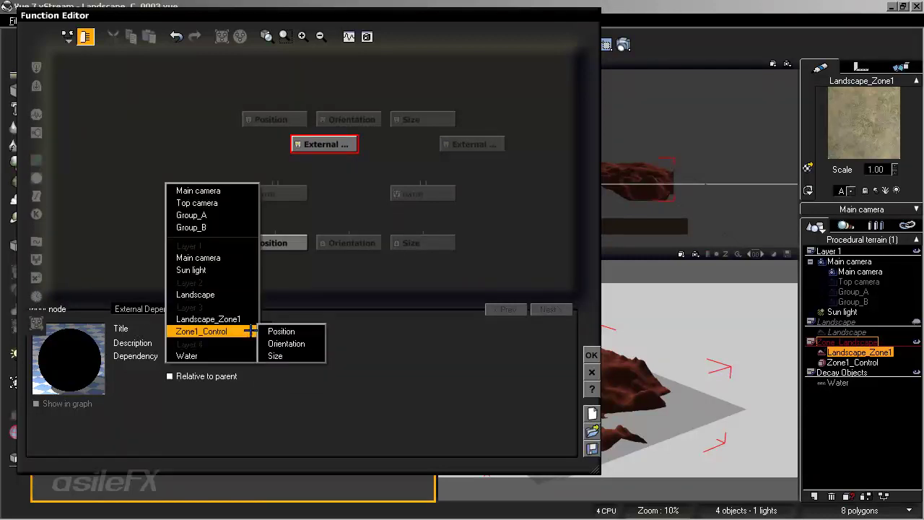
left_click(309, 331)
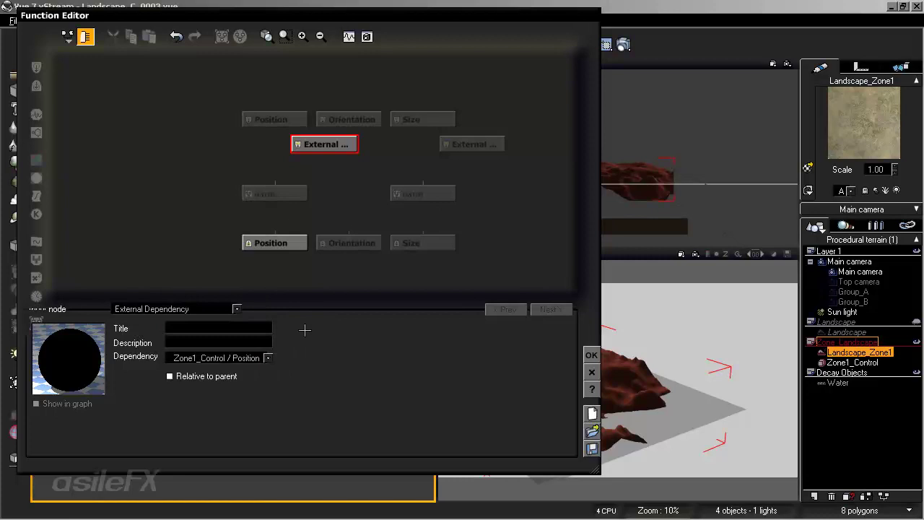
Set the dependency of the External Dependency node near Size to Zone1_Control / Size
left_click(476, 145)
left_click(267, 357)
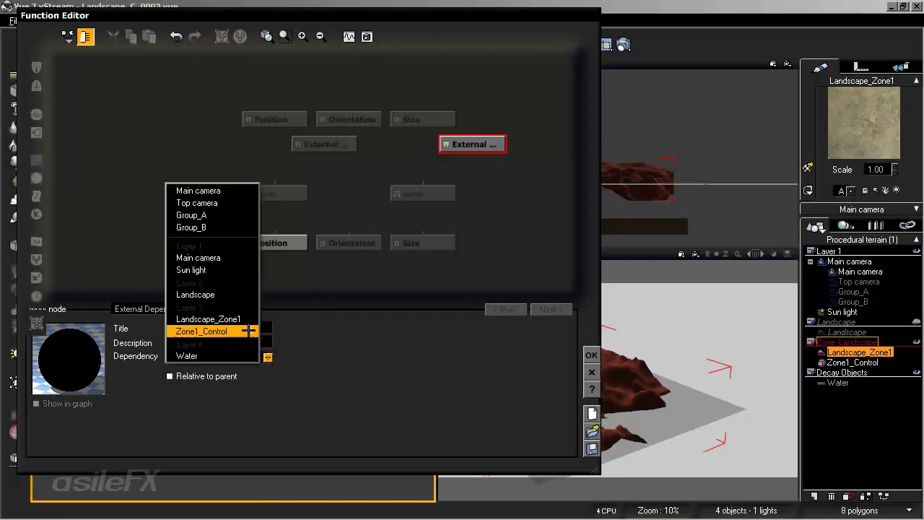
mouse_move(249, 330)
left_click(295, 353)
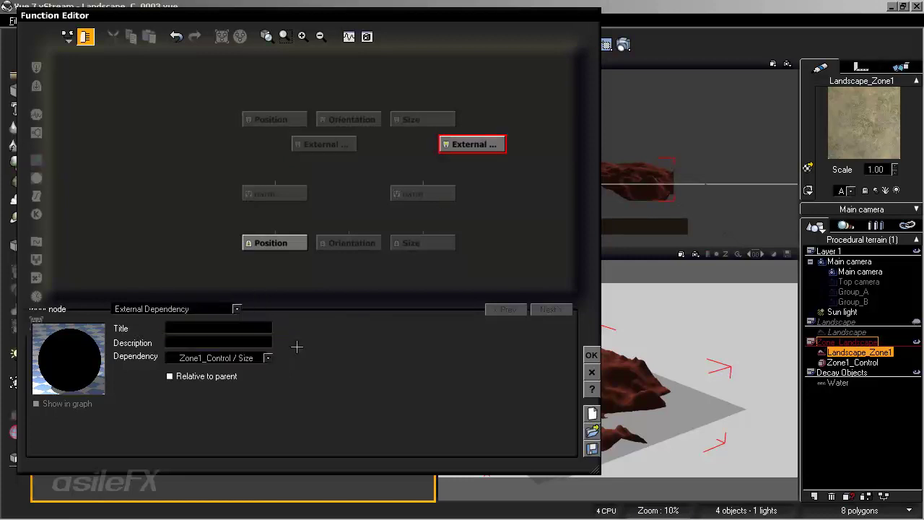
Title the two External Dependency nodes "Position" and "Size" to match their Zone1_Control dependencies
left_click(340, 148)
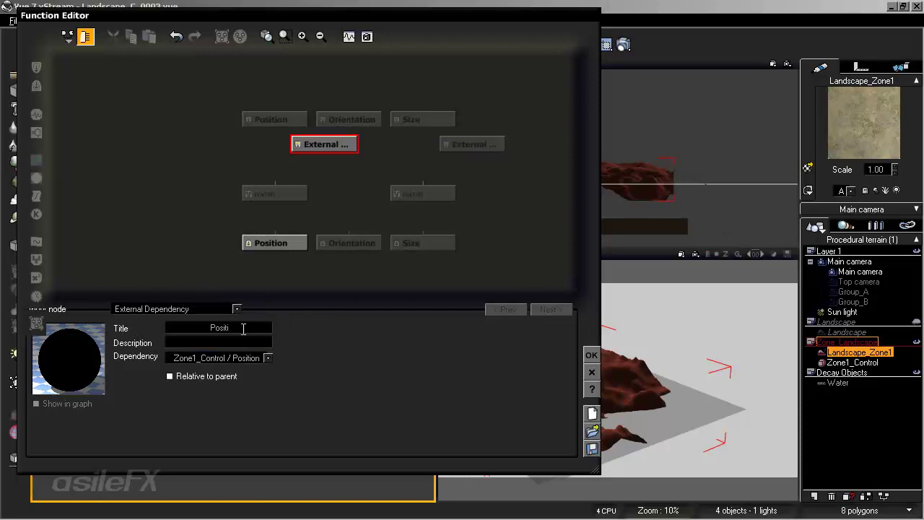
left_click(452, 142)
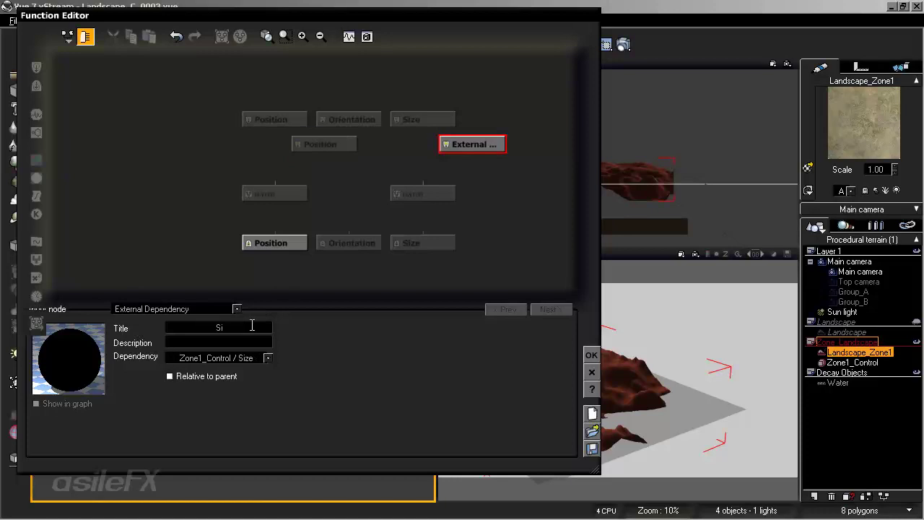
left_click(540, 121)
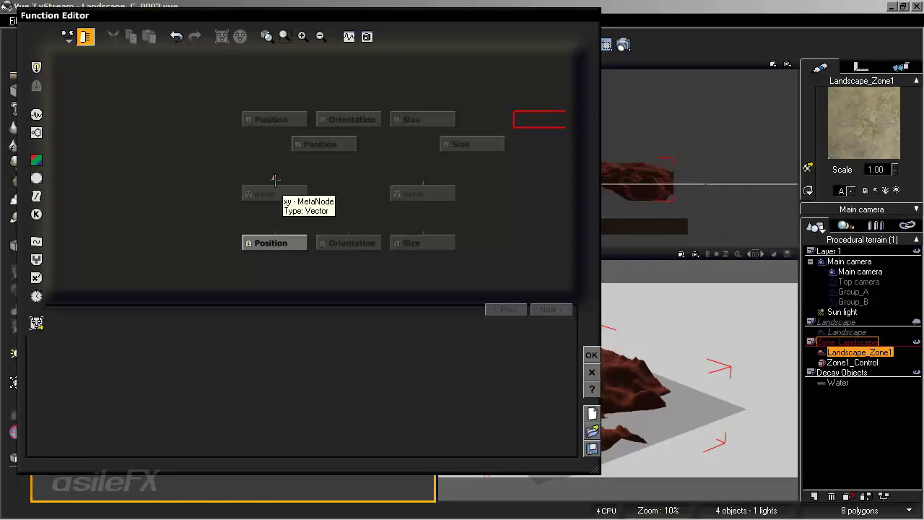
Connect Zone1_Control's Position to the first MetaNode's xy input, the object's own Position to its Z input, and Vector XYZ to the Position output
left_click_drag(275, 179, 330, 145)
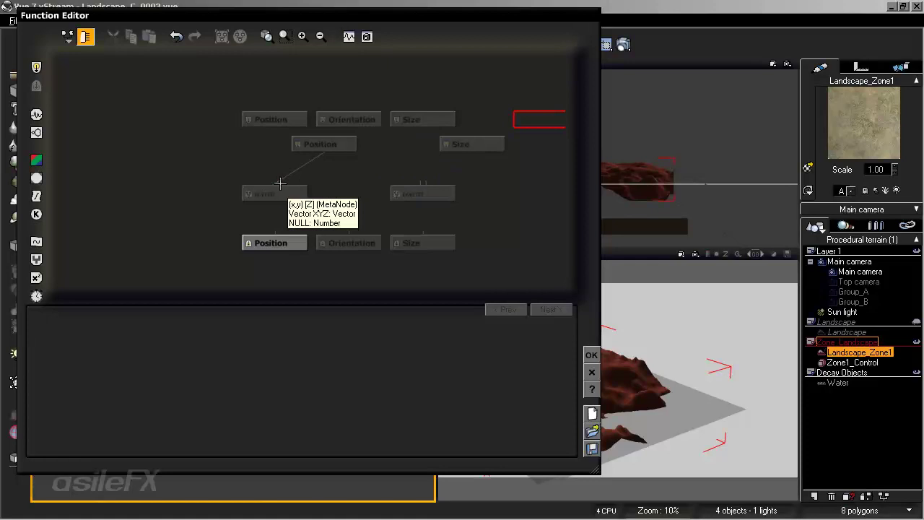
left_click_drag(276, 182, 275, 126)
left_click_drag(273, 240, 274, 195)
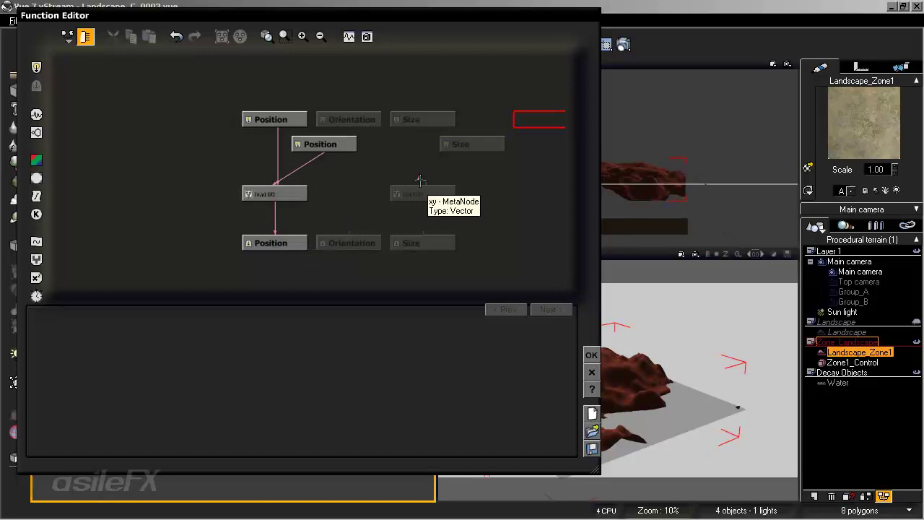
Wire both Size inputs through the second MetaNode to the Size output, and accept the function graph
left_click_drag(465, 148, 425, 124)
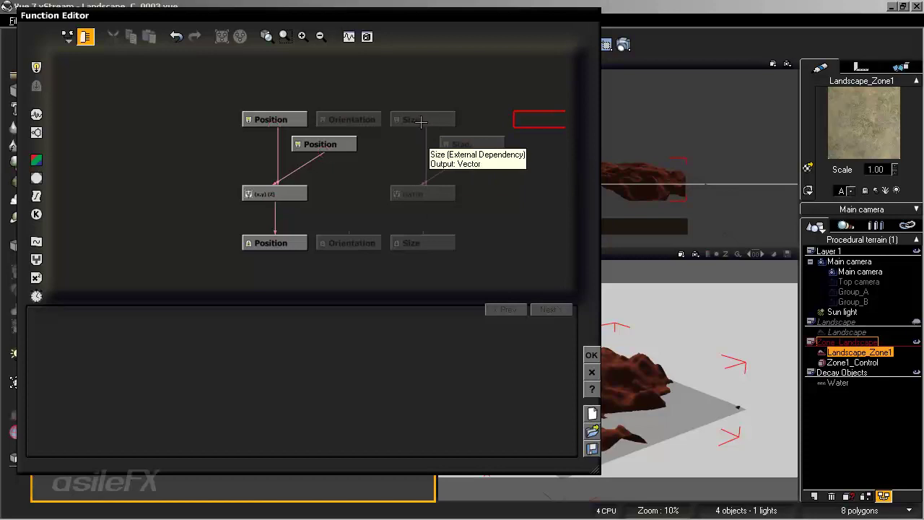
left_click_drag(423, 238, 423, 197)
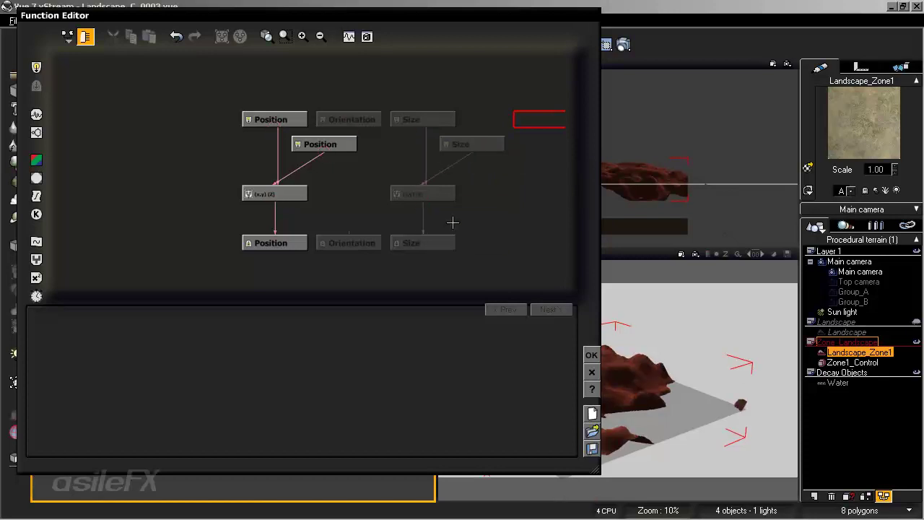
left_click(591, 355)
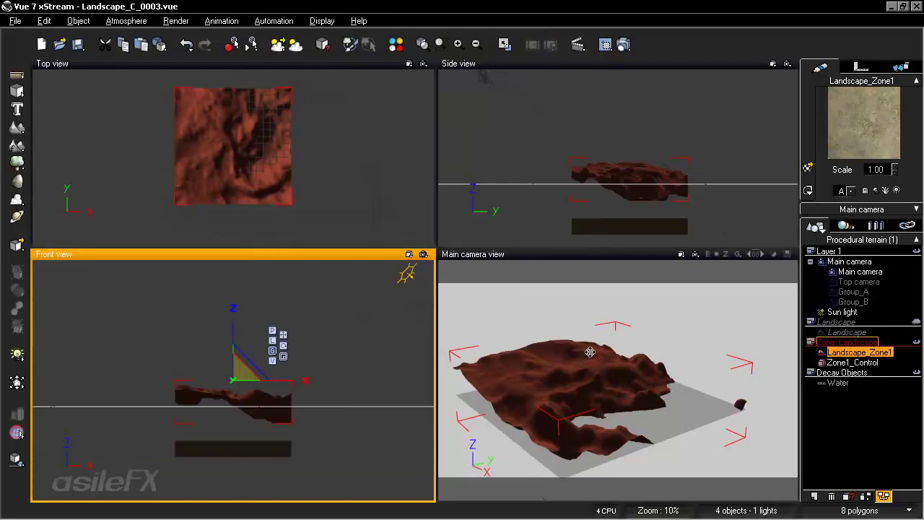
Move the Zone1_Control cube along X and slightly along Y to reposition the zone it drives
left_click(853, 363)
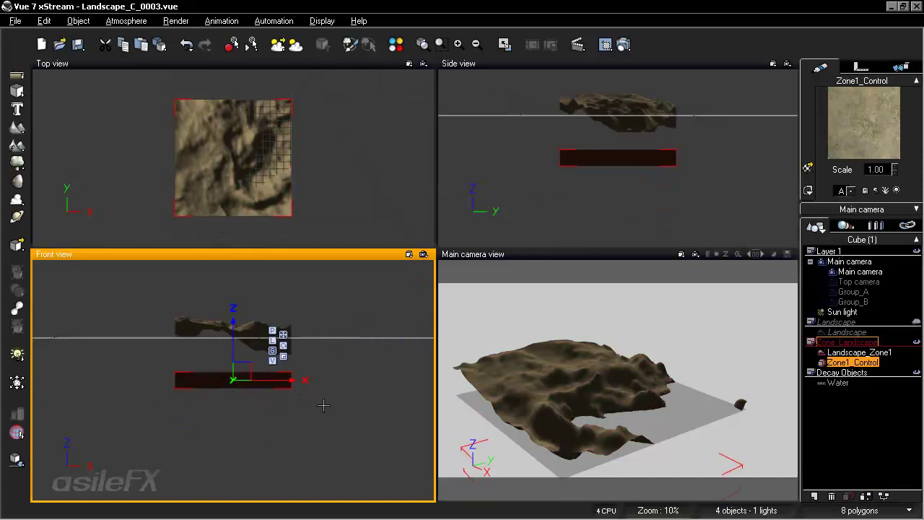
left_click_drag(268, 382, 309, 390)
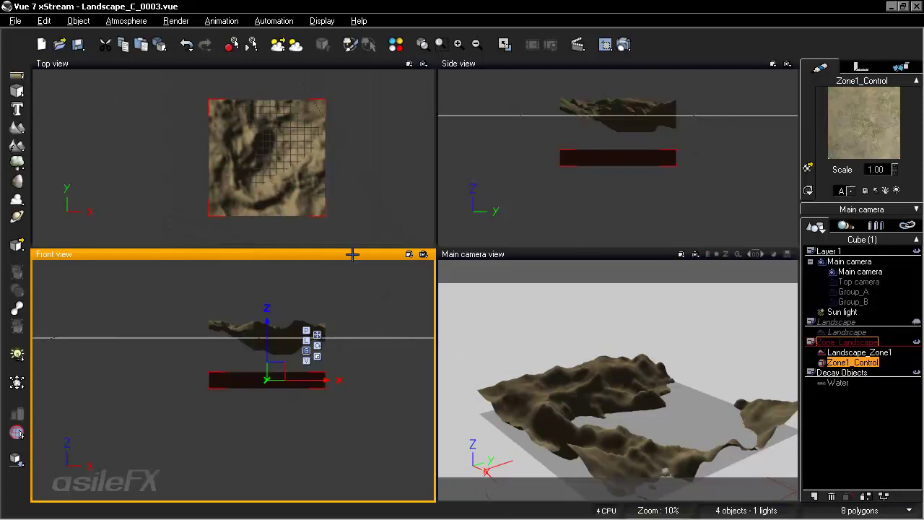
left_click(345, 65)
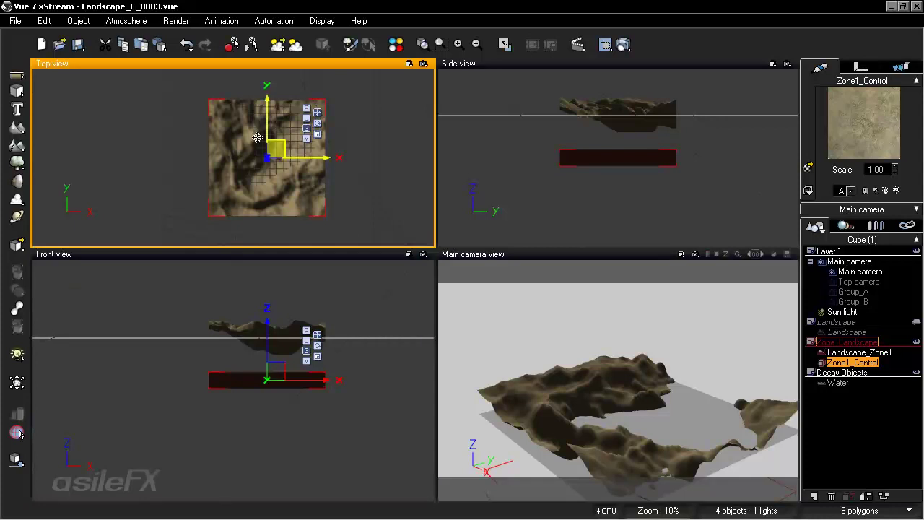
mouse_move(267, 115)
left_mouse_down()
mouse_move(269, 69)
mouse_move(279, 122)
left_mouse_up()
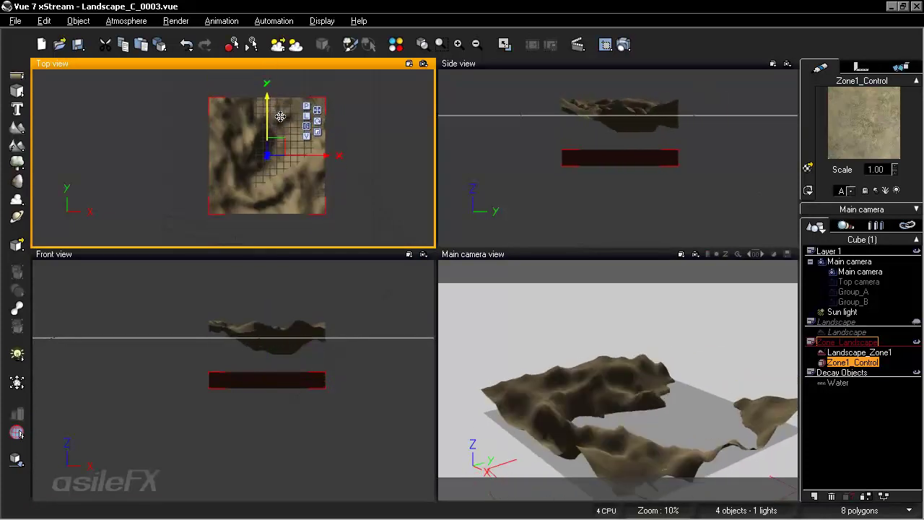
Scale Zone1_Control along Z only, making the cube about three times as tall
left_click(304, 433)
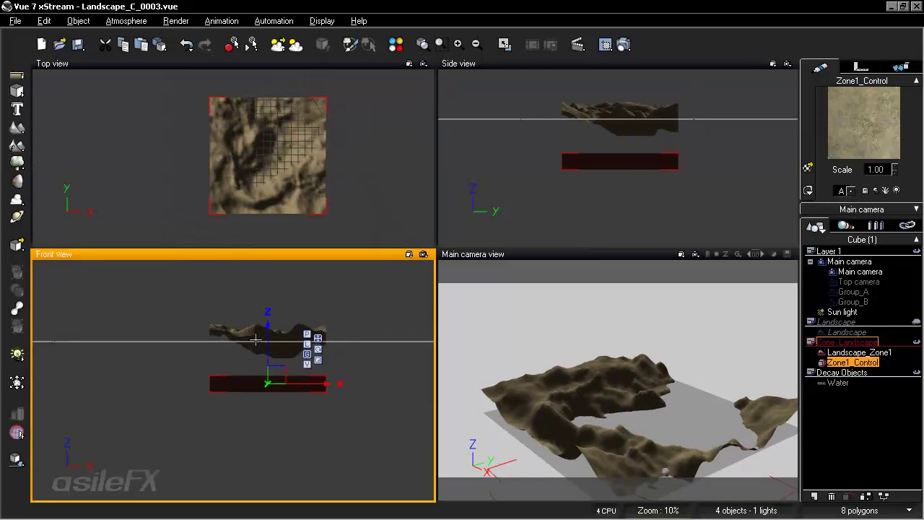
left_click_drag(267, 319, 278, 275)
left_click(317, 350)
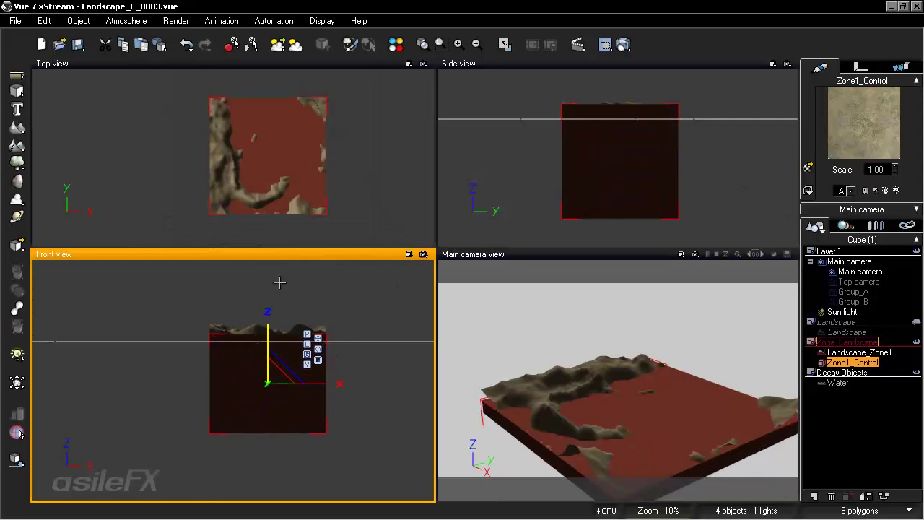
mouse_move(273, 317)
left_mouse_down()
mouse_move(285, 336)
mouse_move(285, 311)
left_mouse_up()
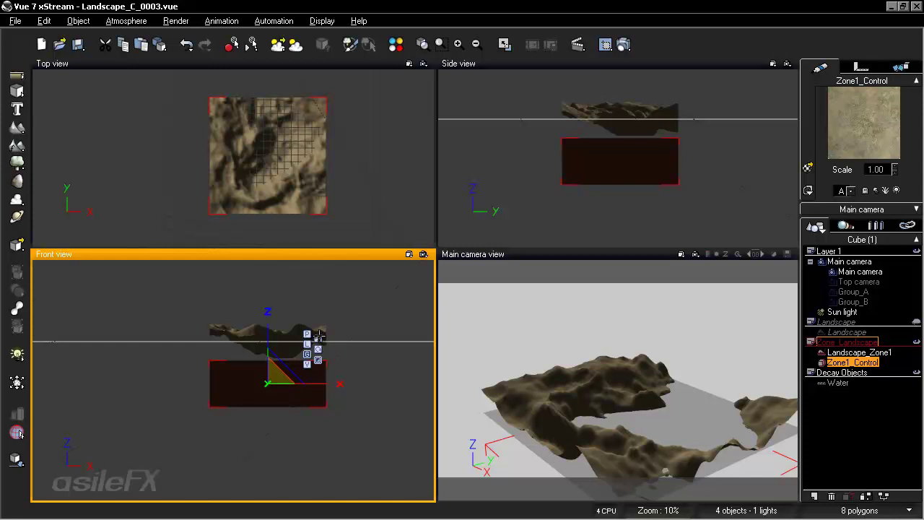
Raise Zone1_Control along Z until its top face lines up with the water level
left_click_drag(268, 342, 301, 361)
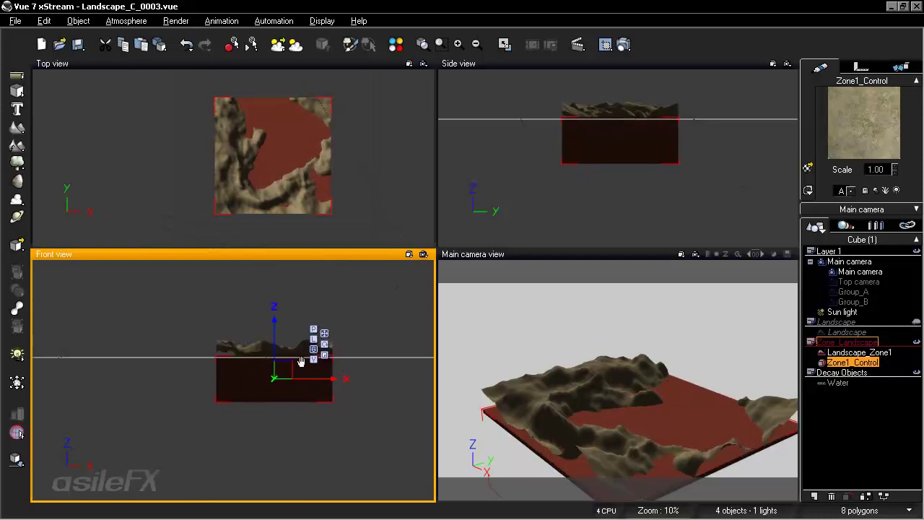
scroll(301, 361, "up", 5)
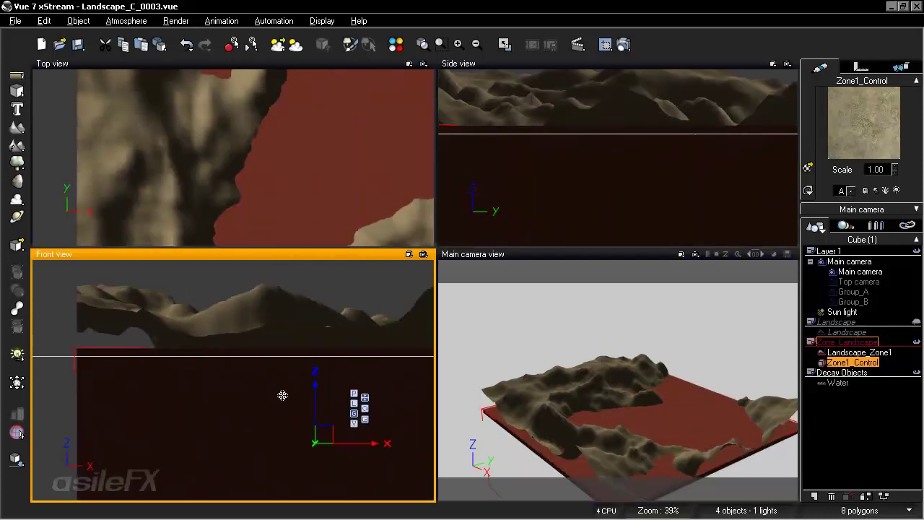
left_click_drag(315, 392, 316, 402)
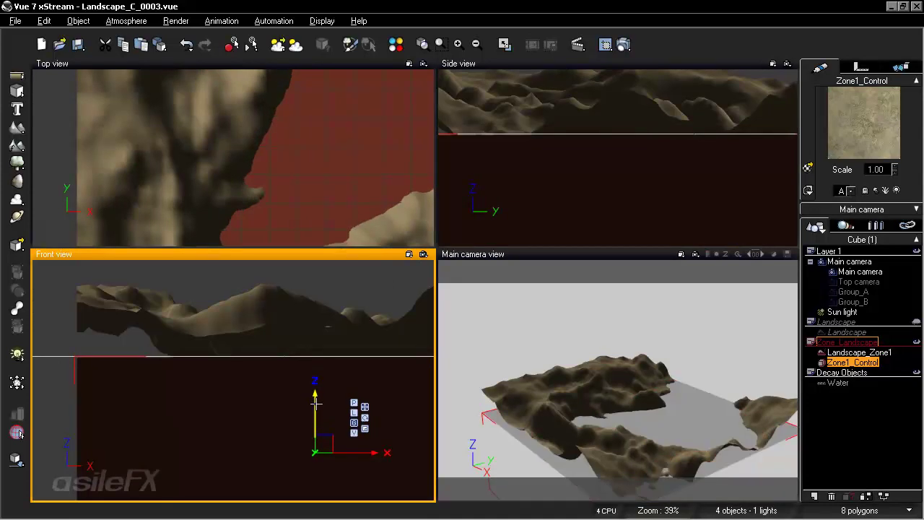
Set the Water plane to Hidden and clear the selection
left_click(841, 382)
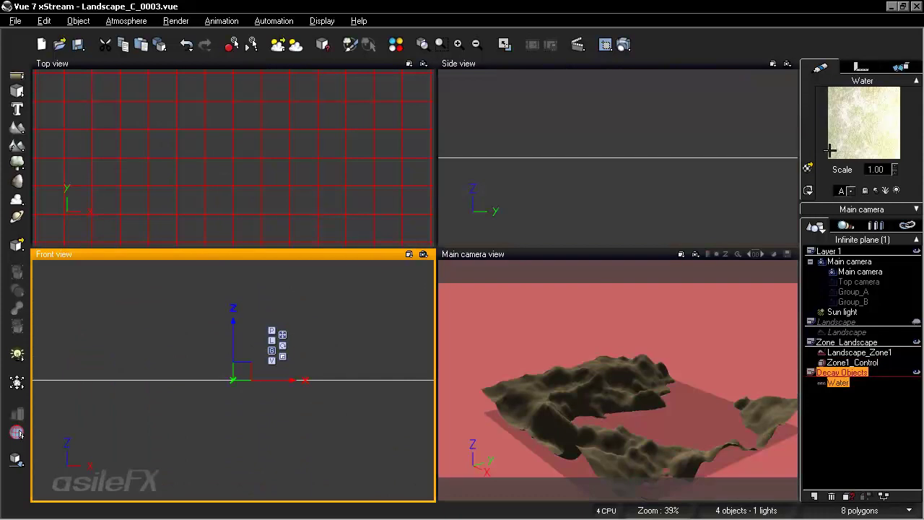
left_click(808, 190)
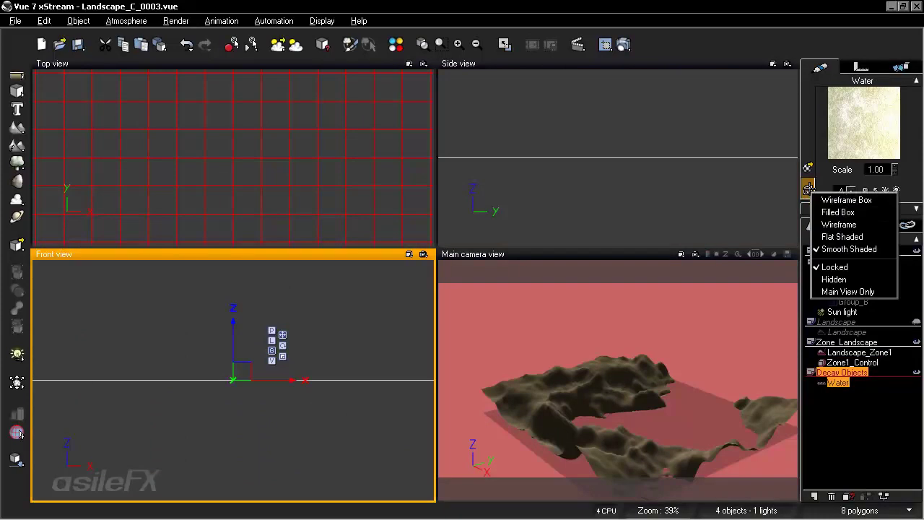
left_click(857, 280)
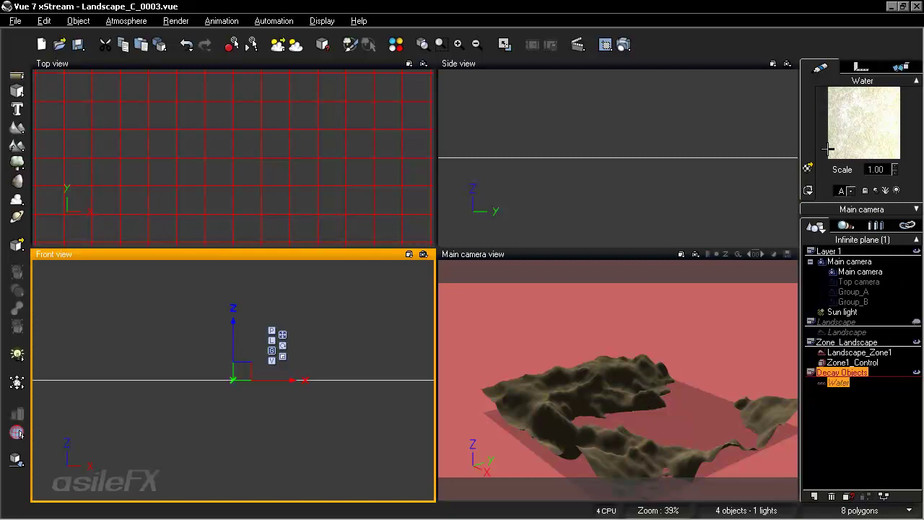
left_click(868, 413)
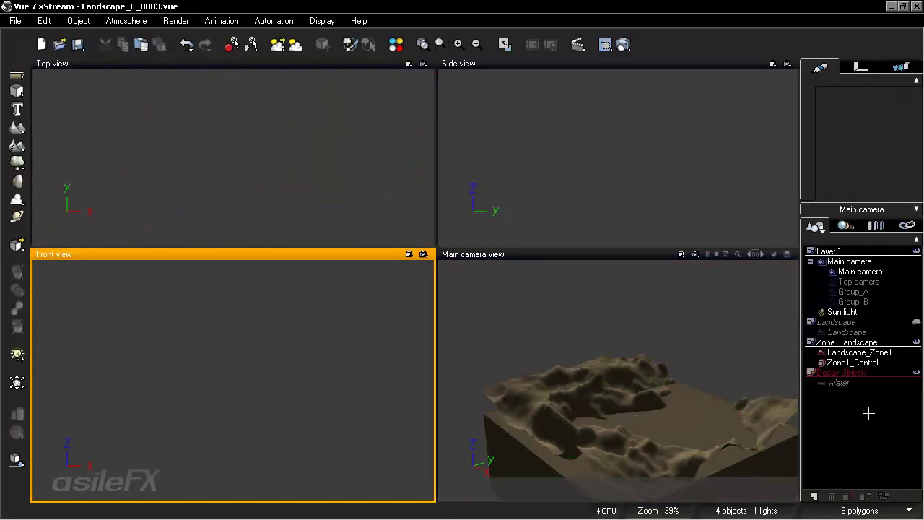
Reset Zone1_Control's material to the plain default and name it ZONE_NULL
left_click(871, 362)
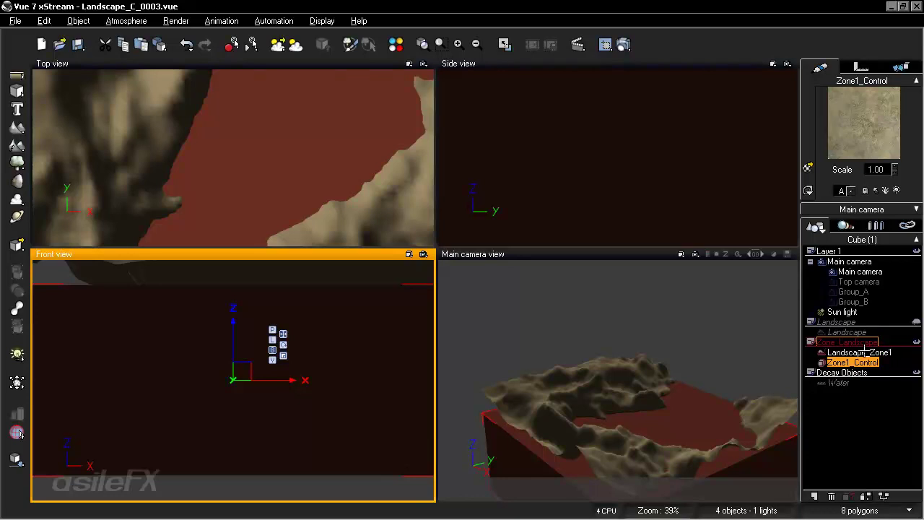
right_click(854, 118)
left_click(808, 152)
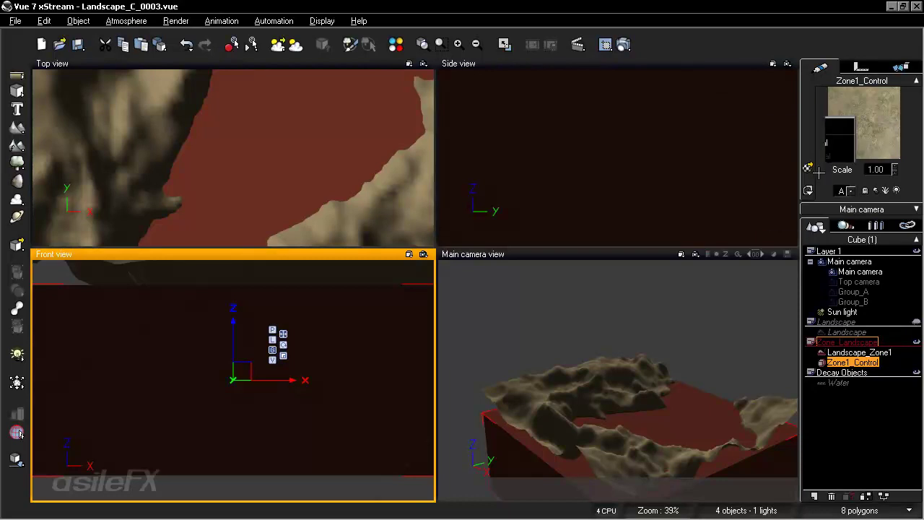
double_click(857, 119)
double_click(231, 135)
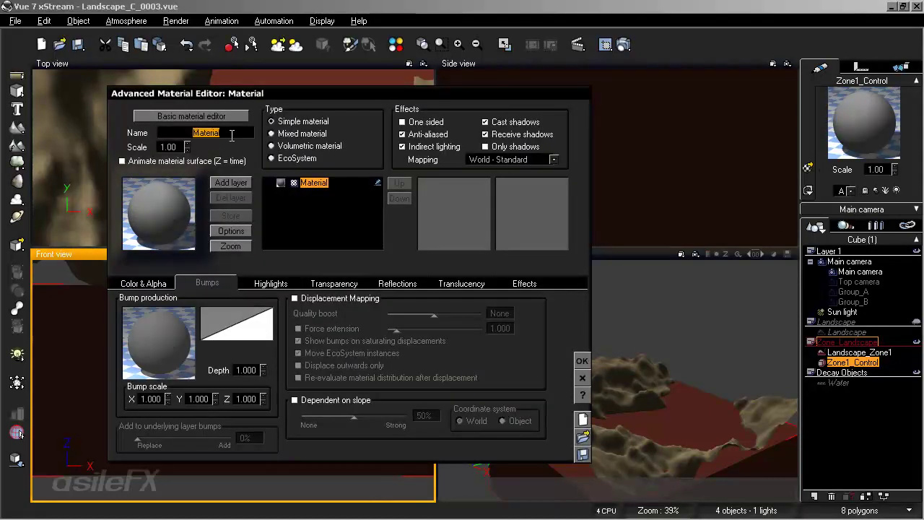
type("ZONE_NULL")
Disable anti-aliasing, indirect lighting, receive shadows and cast shadows for the ZONE_NULL material, and accept it
left_click(433, 134)
left_click(433, 146)
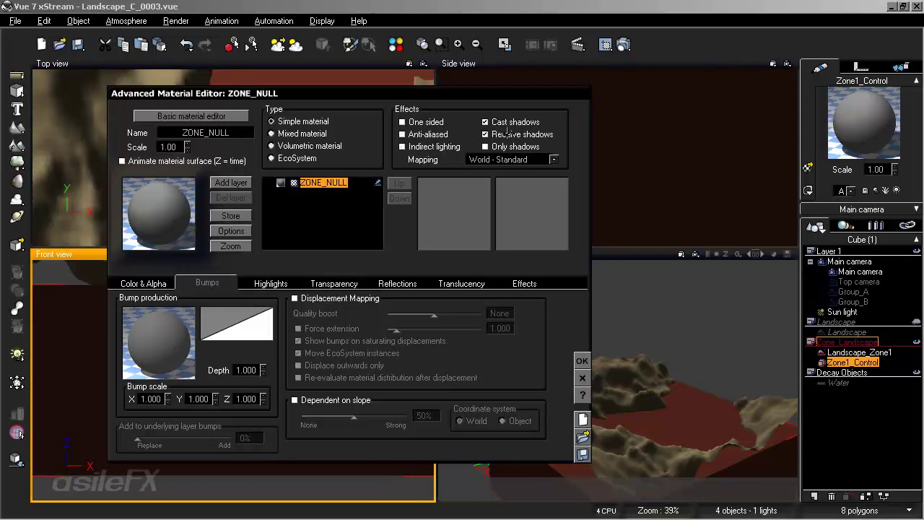
left_click(507, 135)
left_click(499, 122)
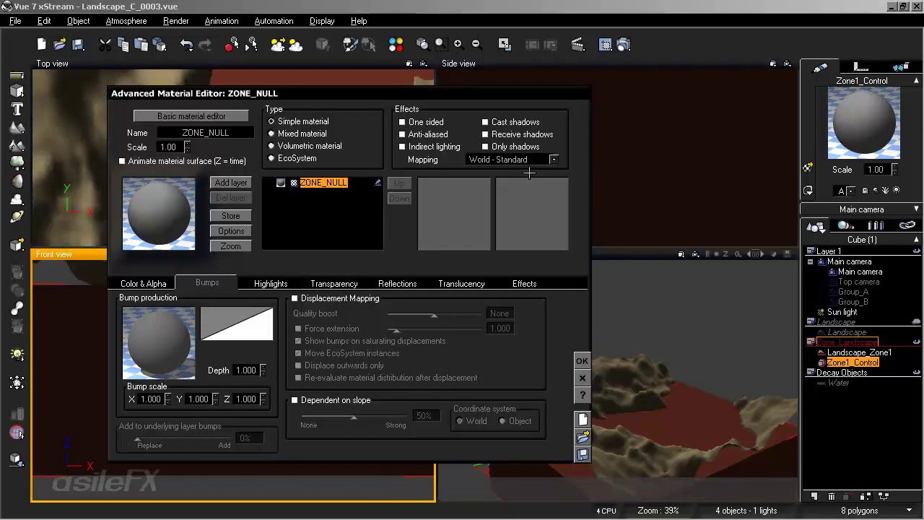
left_click(582, 360)
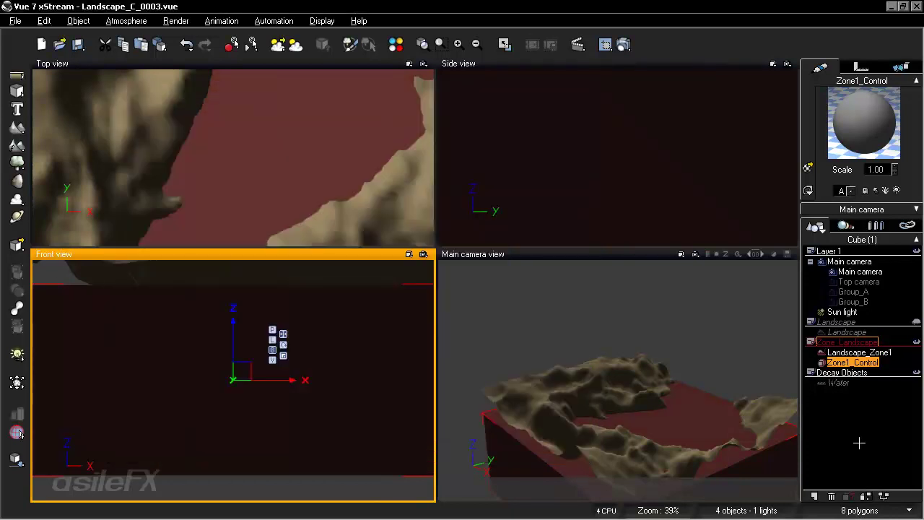
Hide Zone1_Control from render, colour it blue, and turn on its ecosystem-ignore option and the option beside it
left_click(821, 359)
left_click(850, 191)
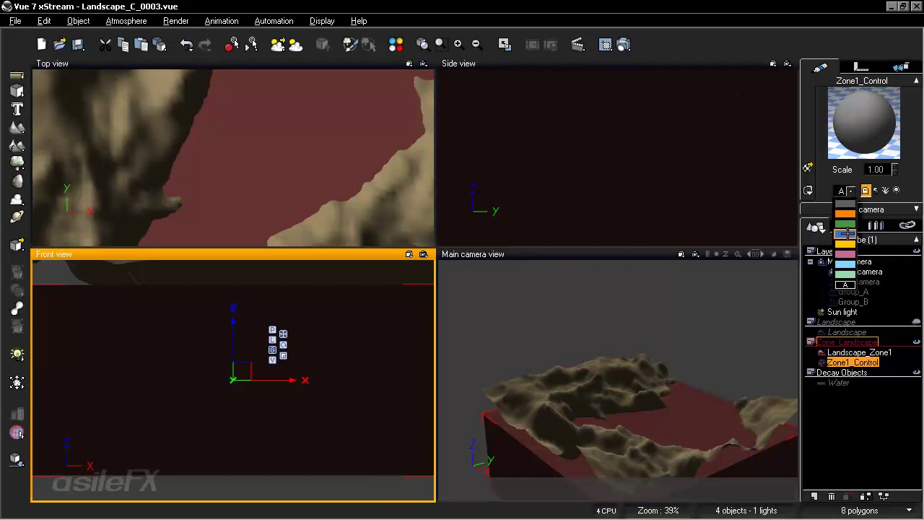
left_click(845, 233)
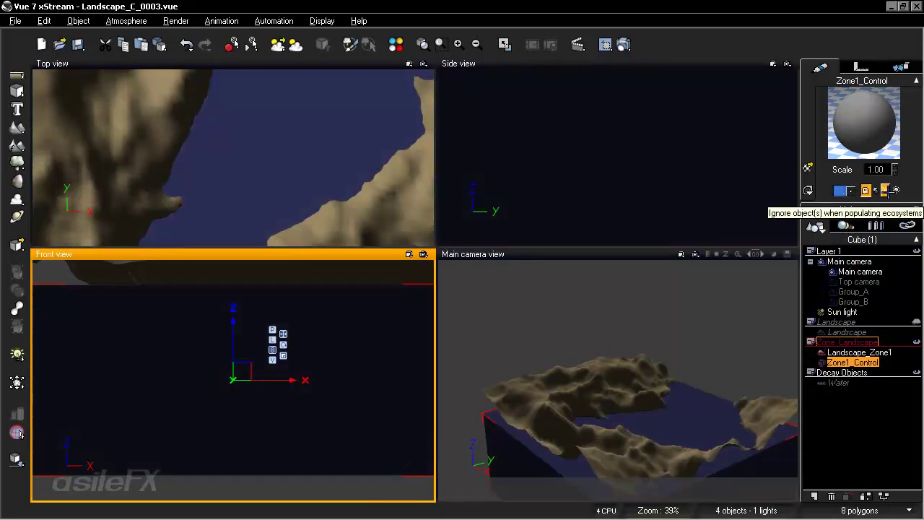
left_click(884, 190)
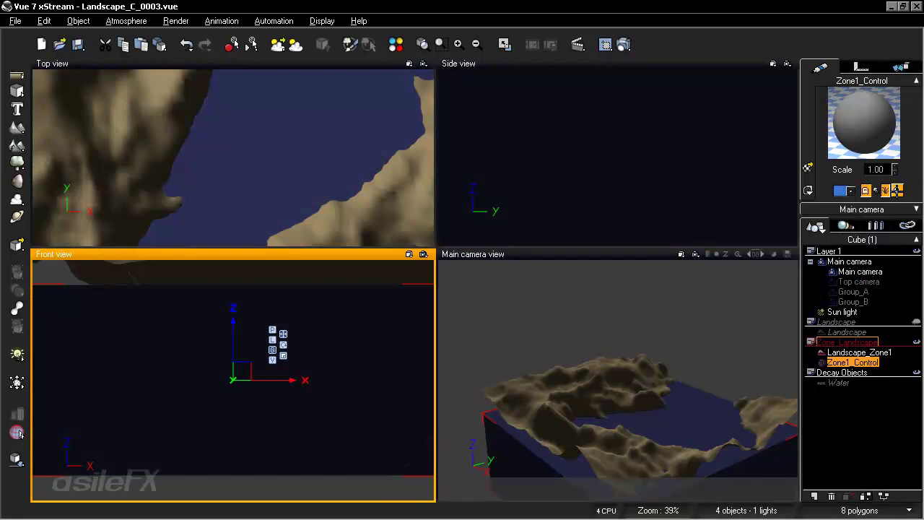
left_click(896, 189)
left_click(882, 442)
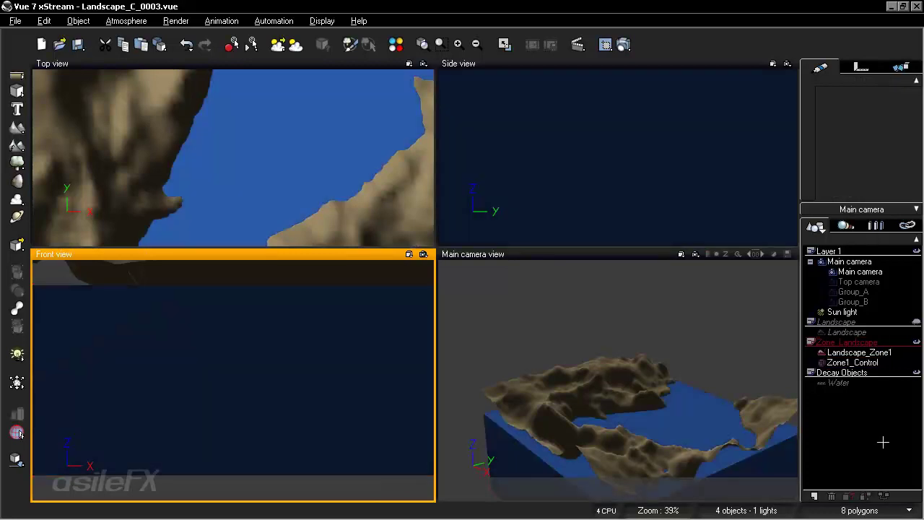
Rename the top-level layered material of the Landscape_Zone1 terrain as Landscape_Zone1
left_click(350, 181)
scroll(351, 182, "down", 5)
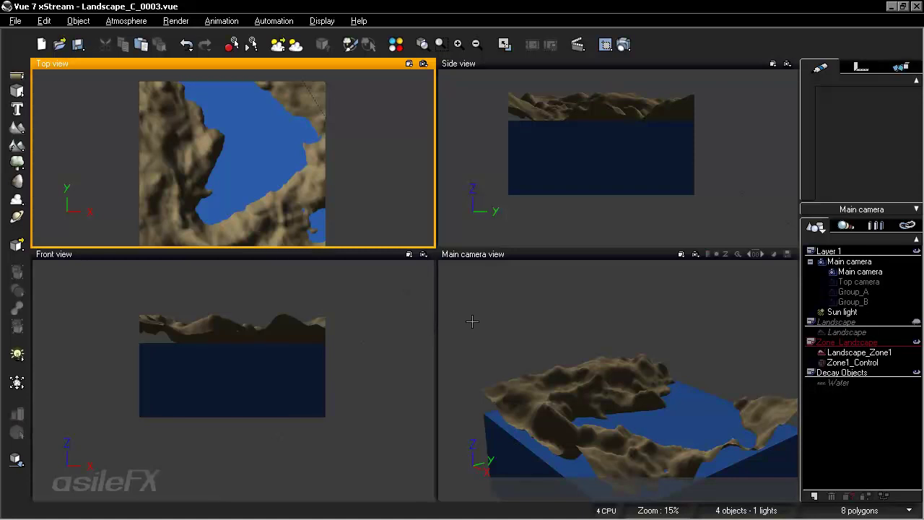
left_click(606, 253)
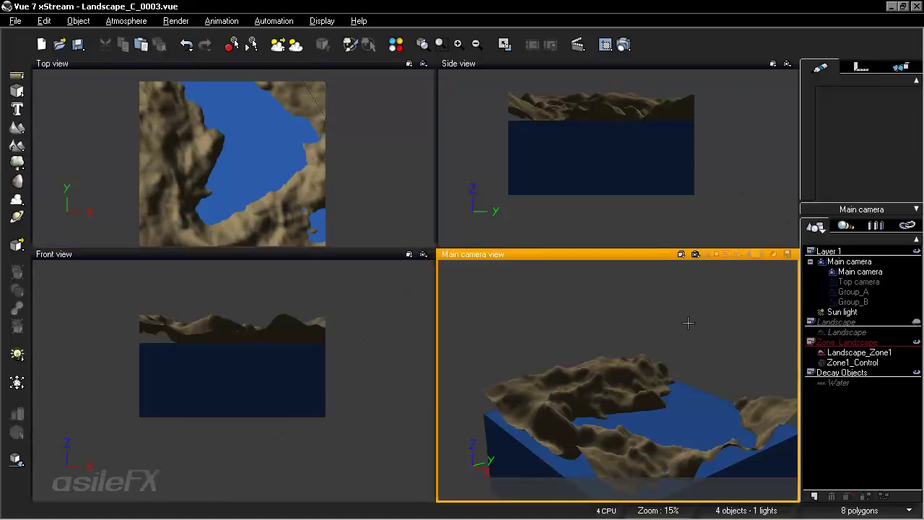
left_click(857, 351)
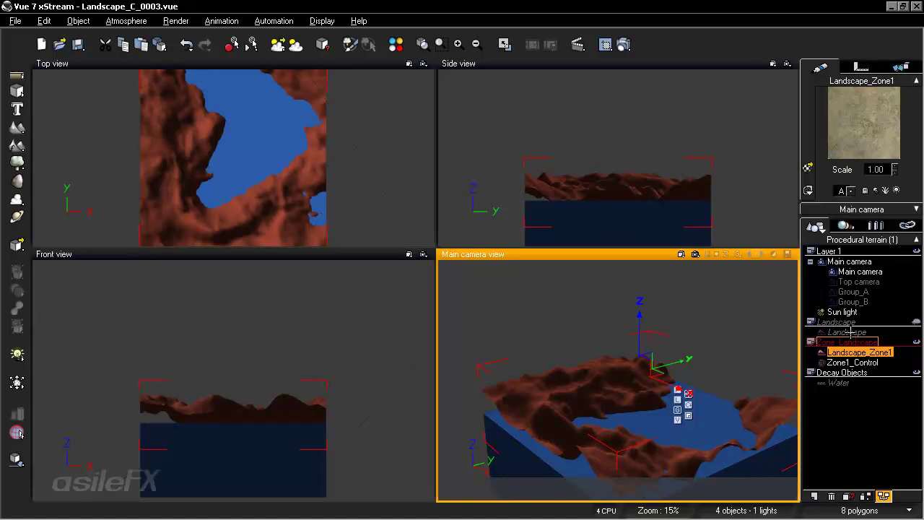
double_click(862, 134)
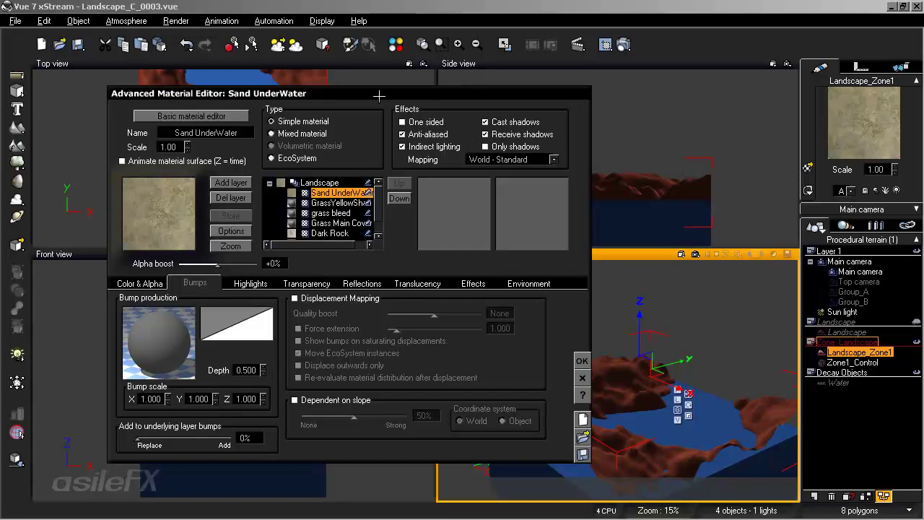
left_click_drag(379, 96, 533, 96)
left_click(474, 182)
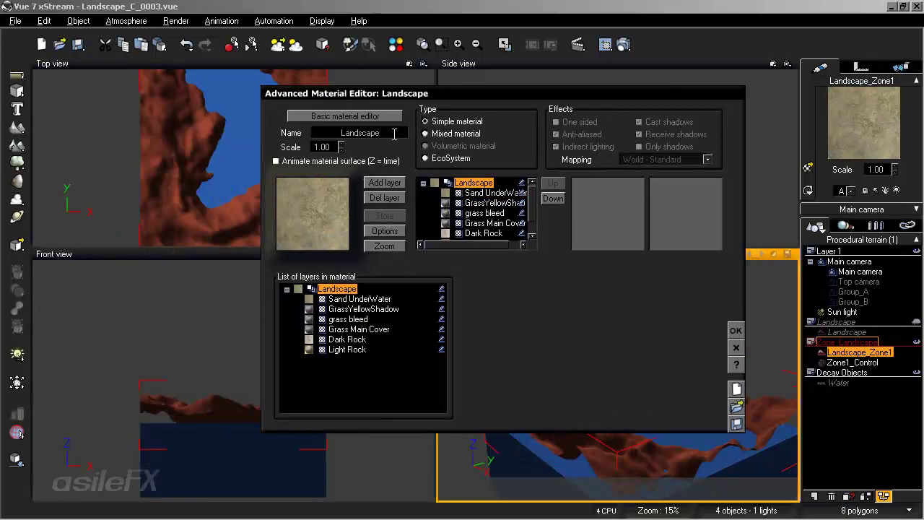
type("_Zone1")
Add the prefix z1_ to the names of the Sand UnderWater and GrassYellowShadow layers in the Landscape_Zone1 material
left_click(490, 193)
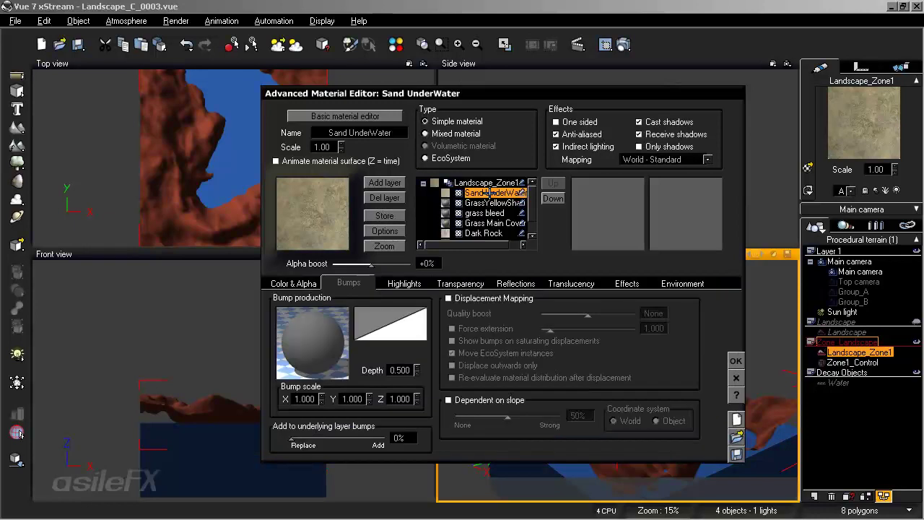
left_click(323, 133)
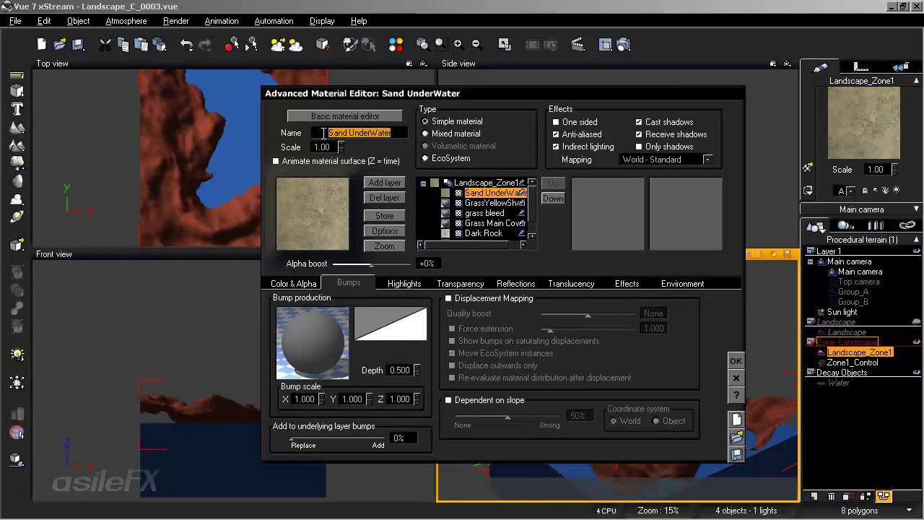
left_click(323, 133)
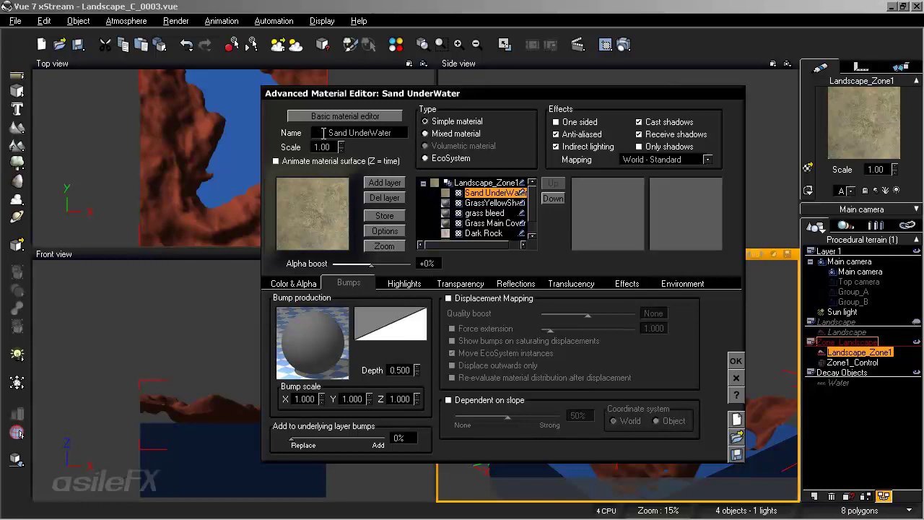
type("z1_")
left_click(482, 205)
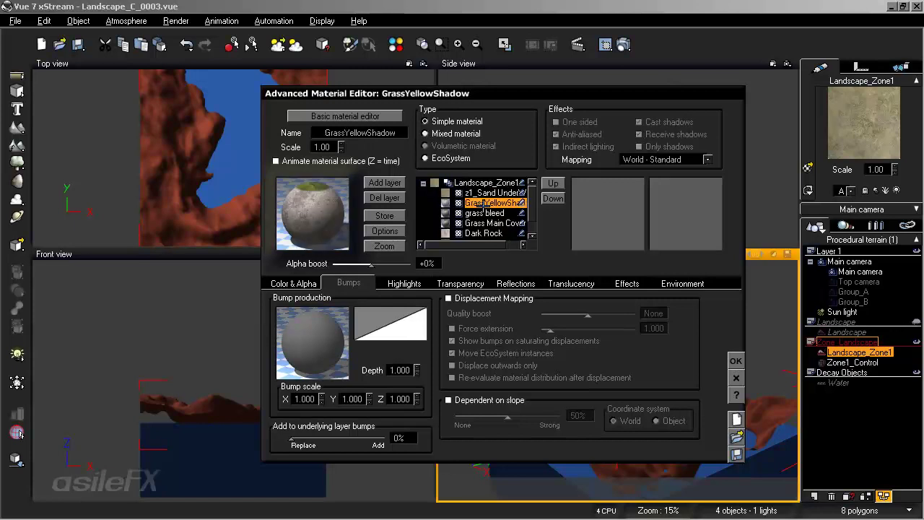
left_click(318, 134)
type("z1_")
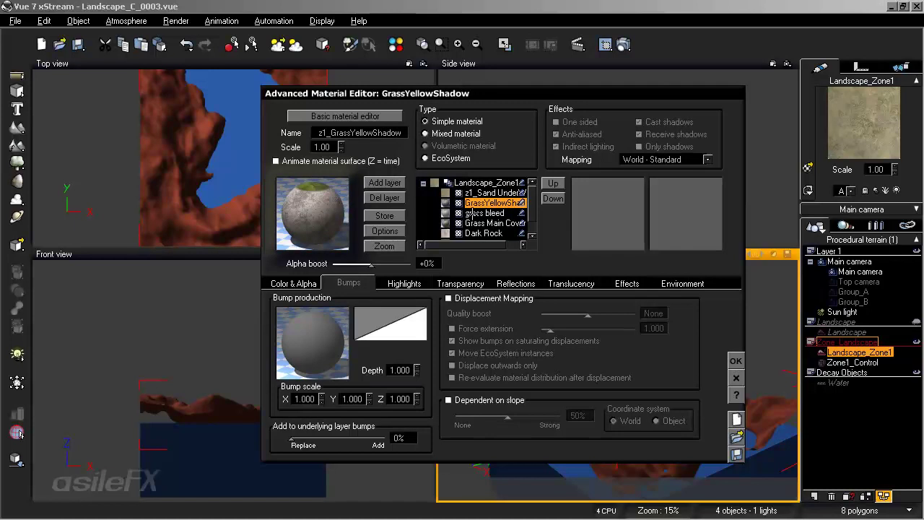
Add the prefix z1_ to the names of the grass bleed and Grass Main Cover layers
left_click(443, 212)
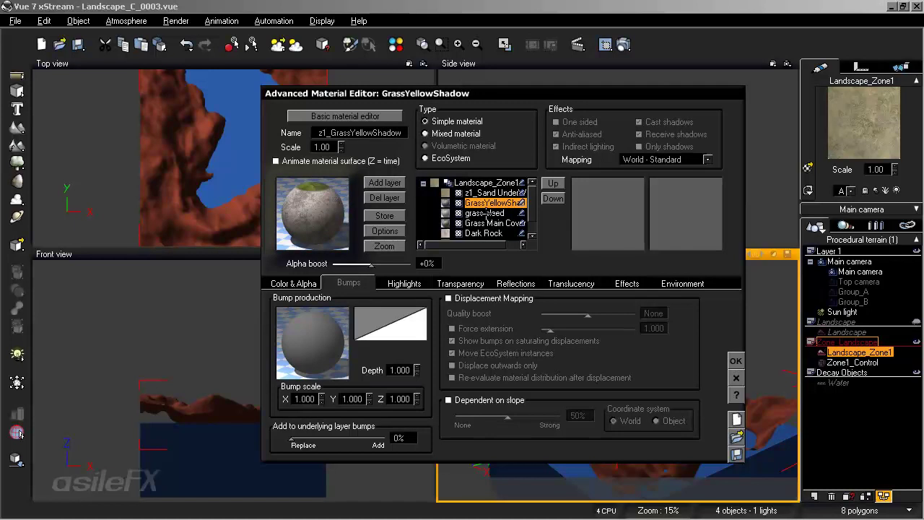
left_click(333, 134)
type("z1_")
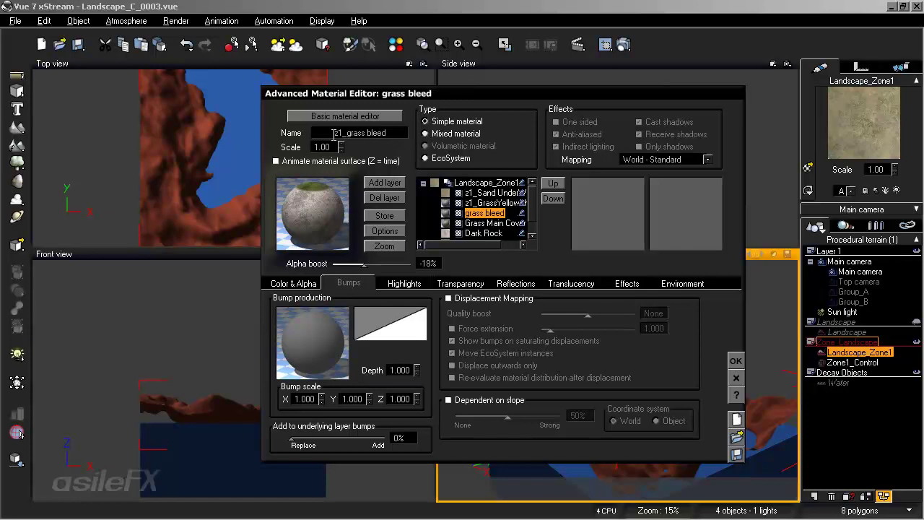
left_click(488, 222)
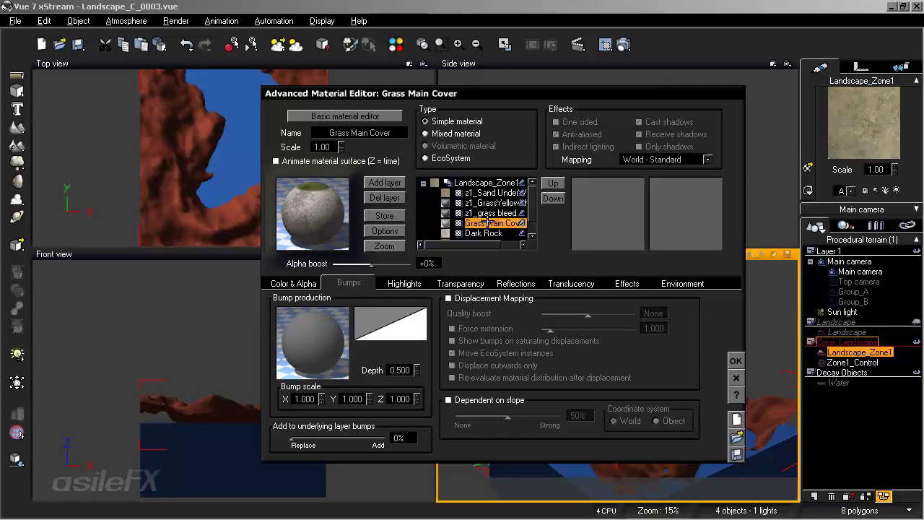
left_click(321, 134)
type("z1_")
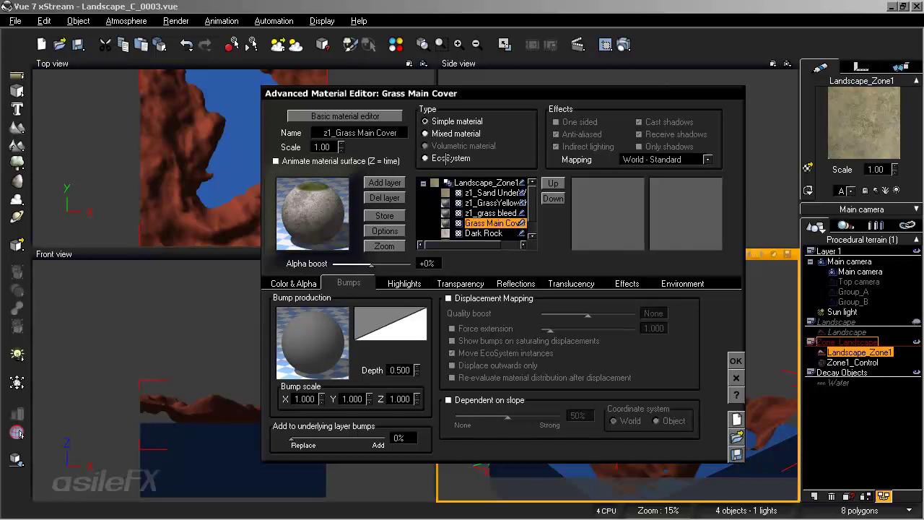
Add the prefix z1_ to the names of the Dark Rock and Light Rock layers, and accept the material
left_click(531, 214)
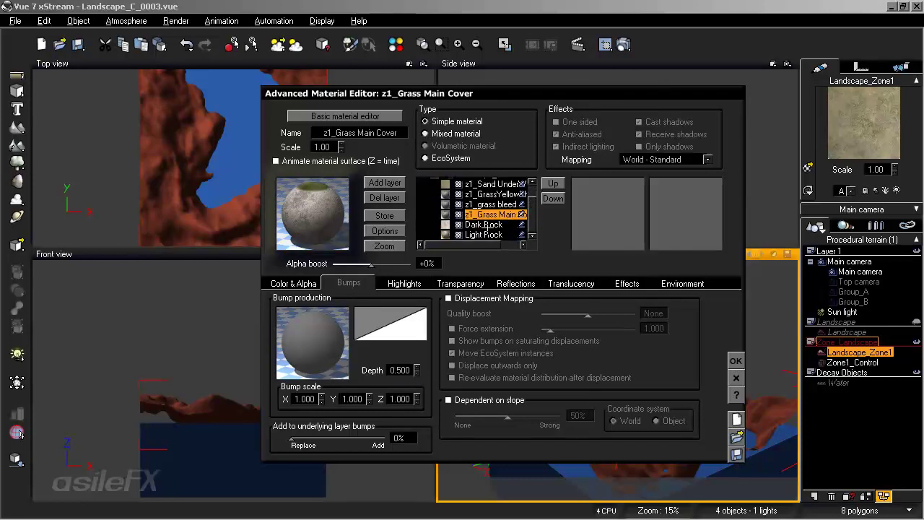
left_click(484, 225)
double_click(330, 133)
left_click(331, 133)
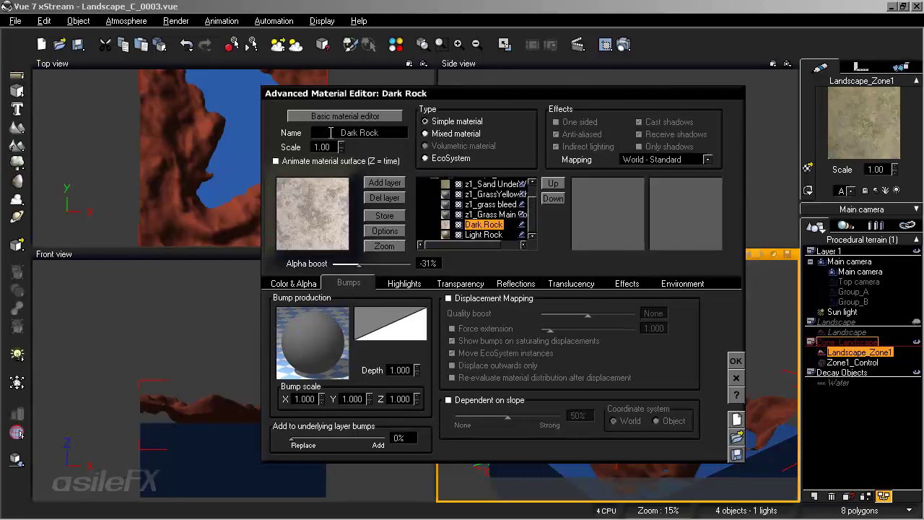
type("z1_")
left_click(447, 234)
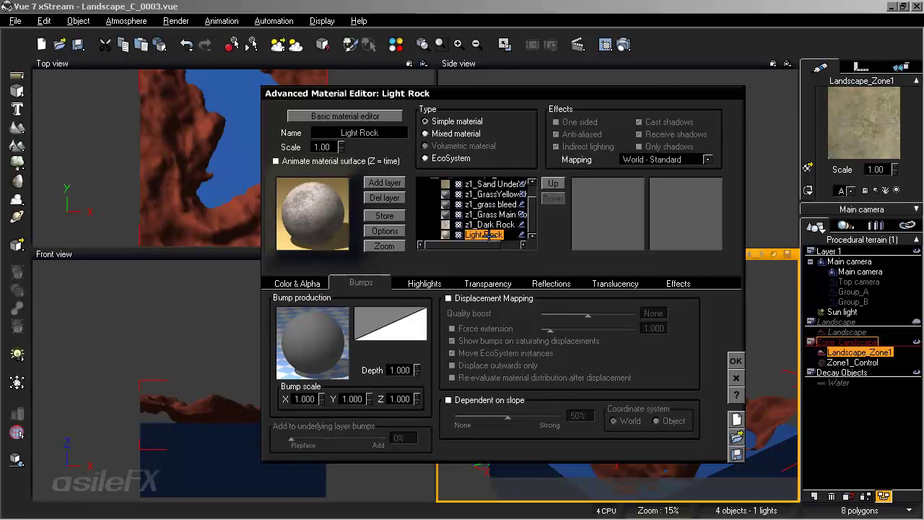
left_click(325, 132)
type("z1_")
left_click(487, 224)
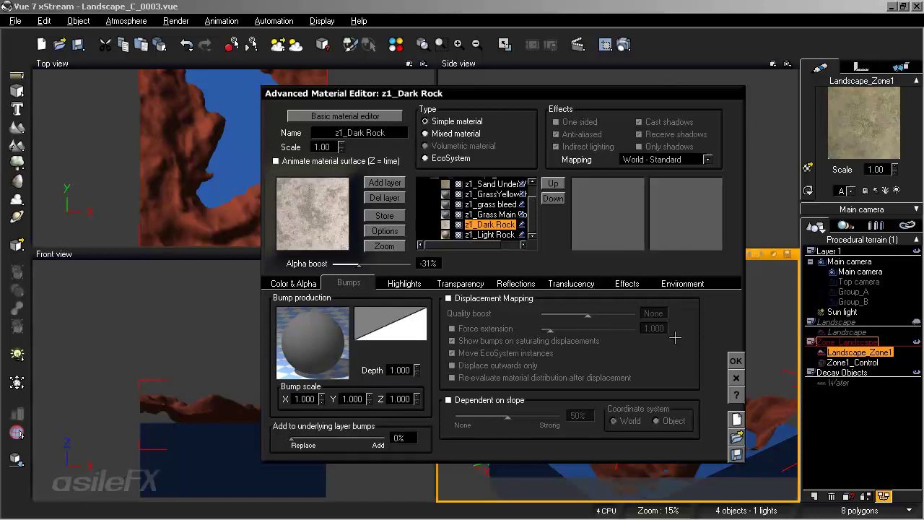
left_click(735, 361)
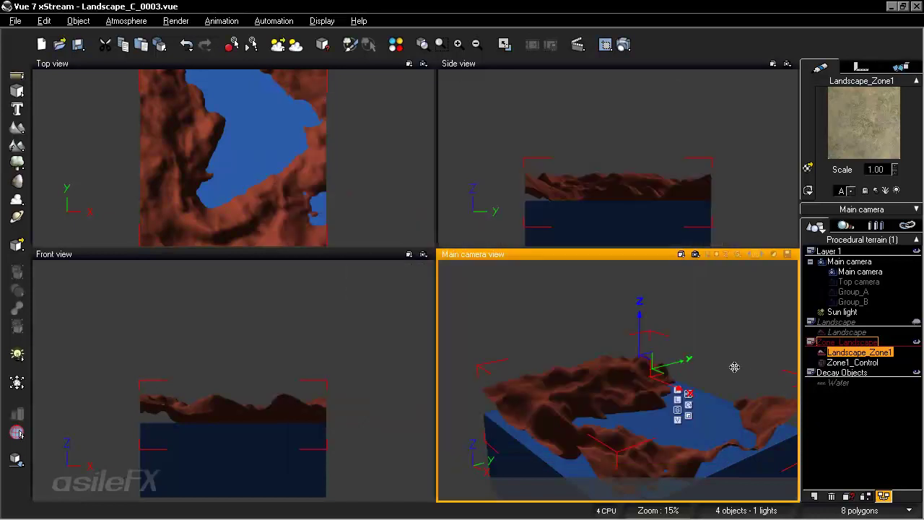
Check the layer names in the Landscape_Zone1 and Landscape materials, and review the summary of materials used in the scene
double_click(864, 136)
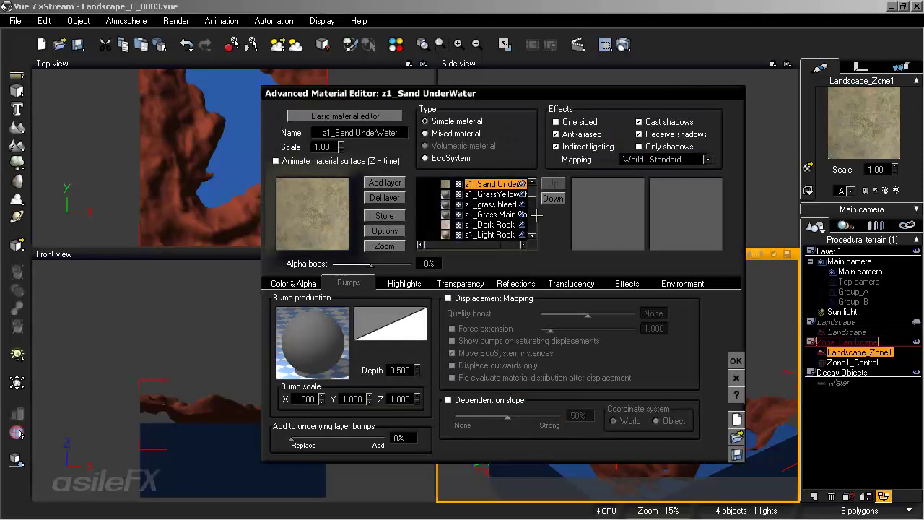
left_click(736, 361)
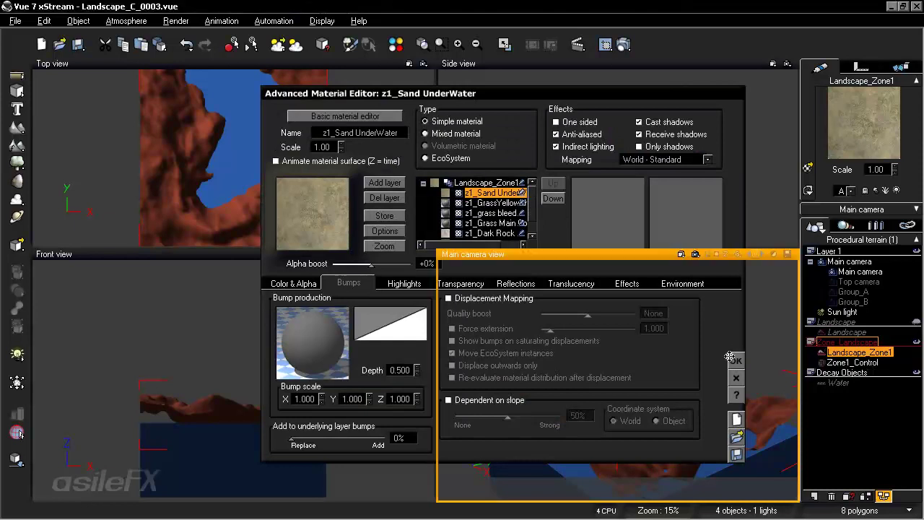
left_click(848, 332)
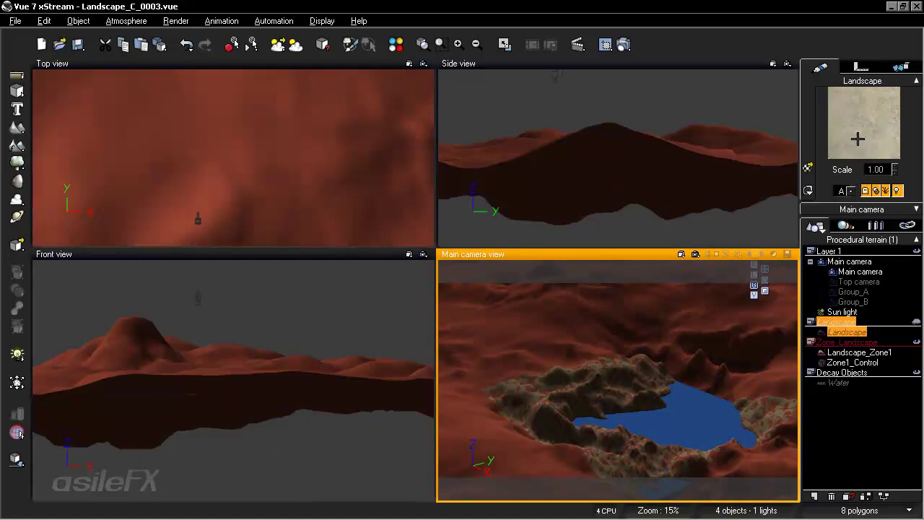
double_click(864, 128)
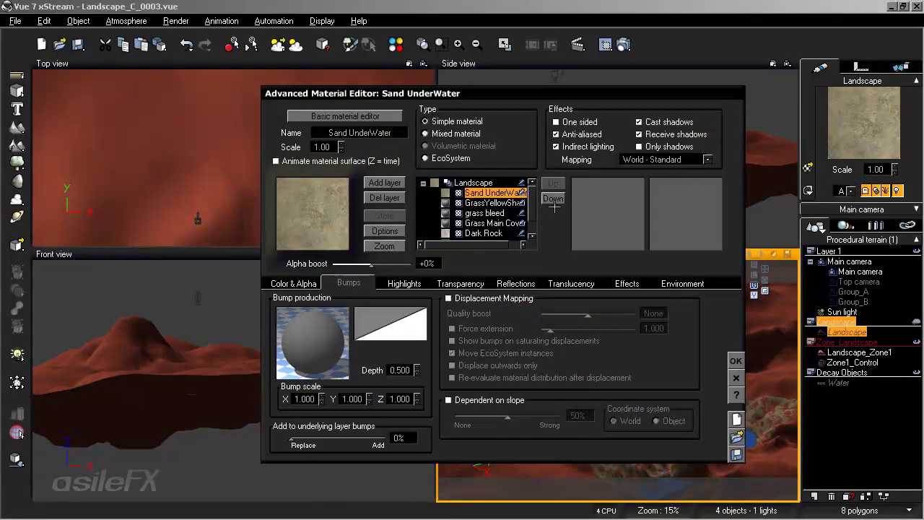
scroll(536, 215, "down", 1)
scroll(535, 215, "up", 1)
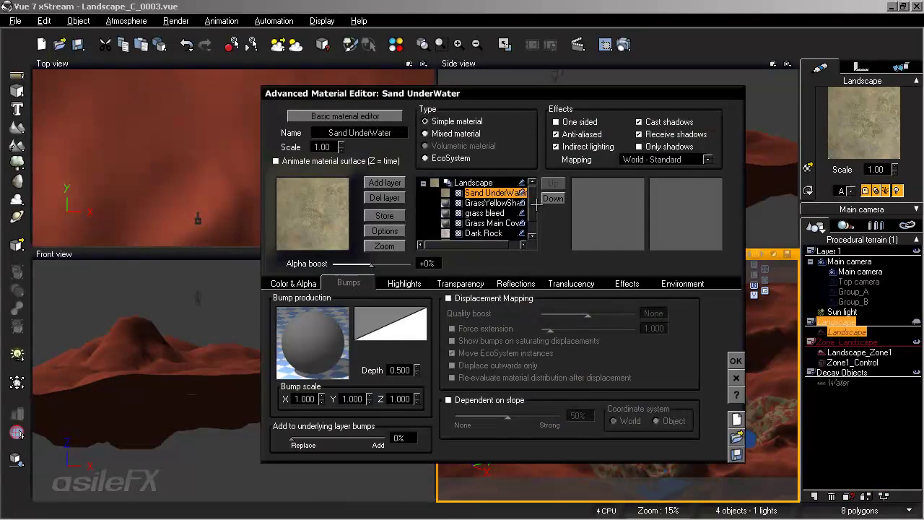
left_click(735, 378)
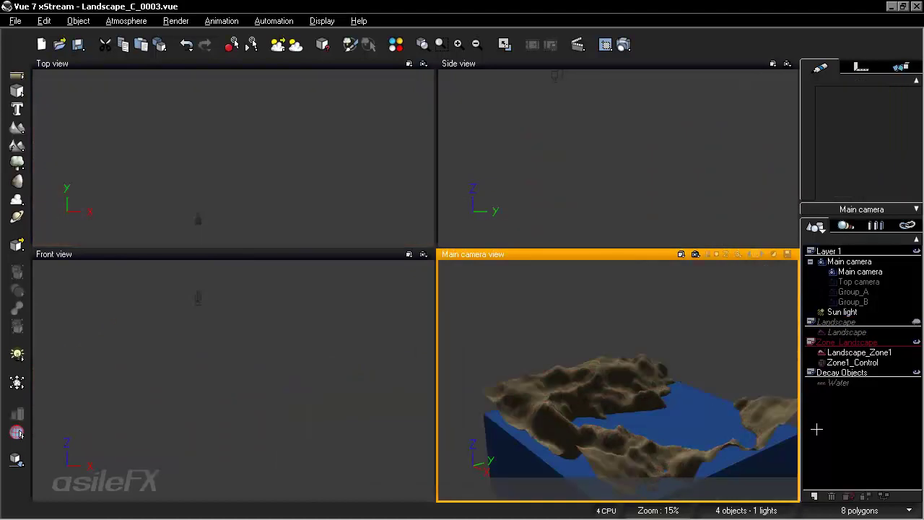
left_click(397, 44)
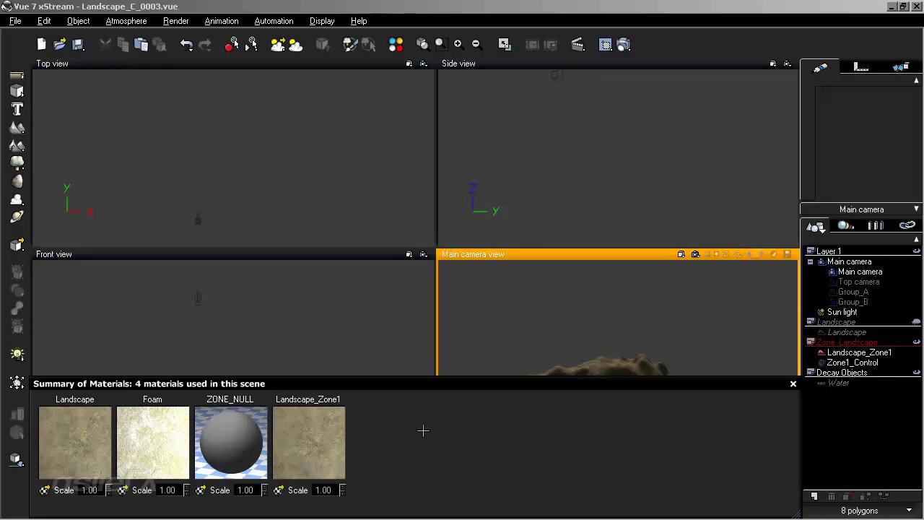
left_click(792, 383)
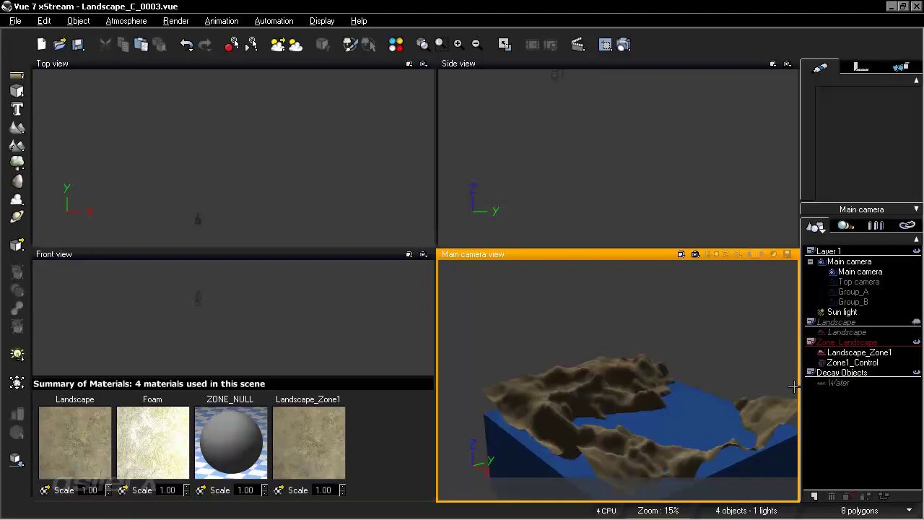
Open the ZONE_NULL material of Zone1_Control for editing and reset its colour map
left_click(846, 362)
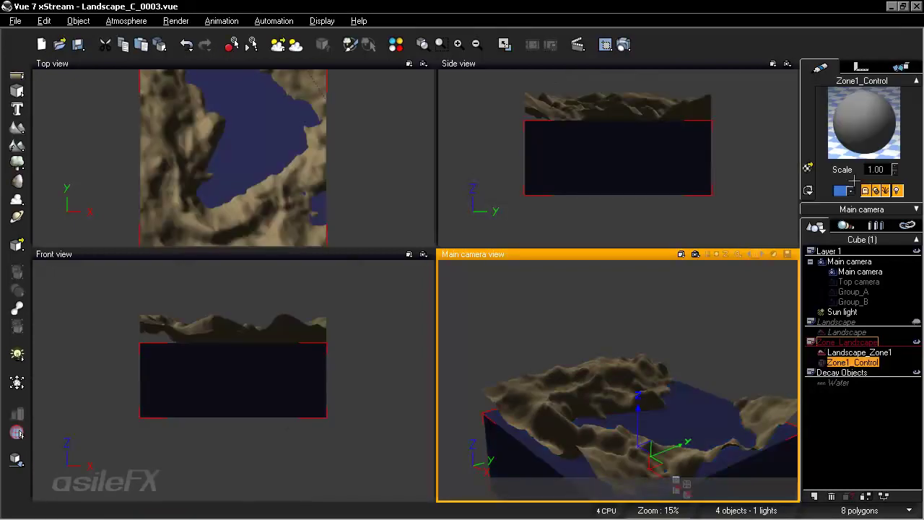
right_click(869, 114)
left_click(801, 121)
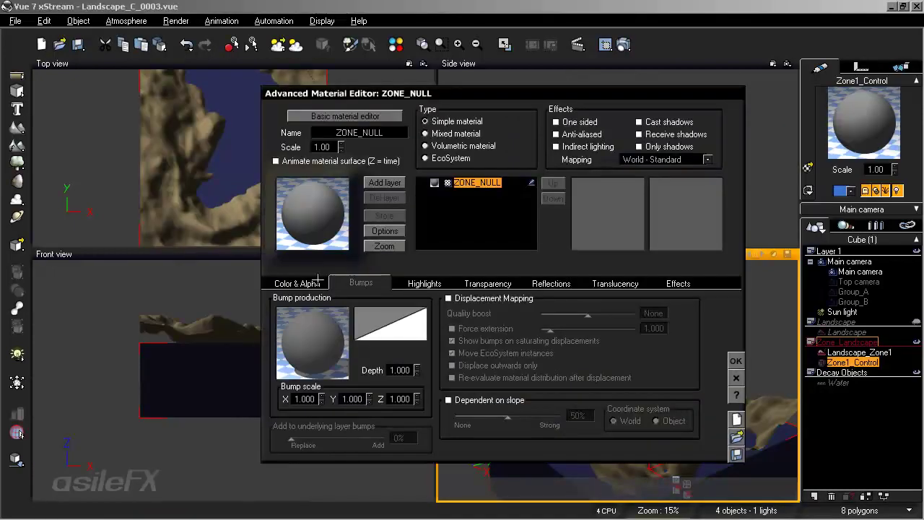
left_click(296, 283)
right_click(469, 346)
left_click(504, 399)
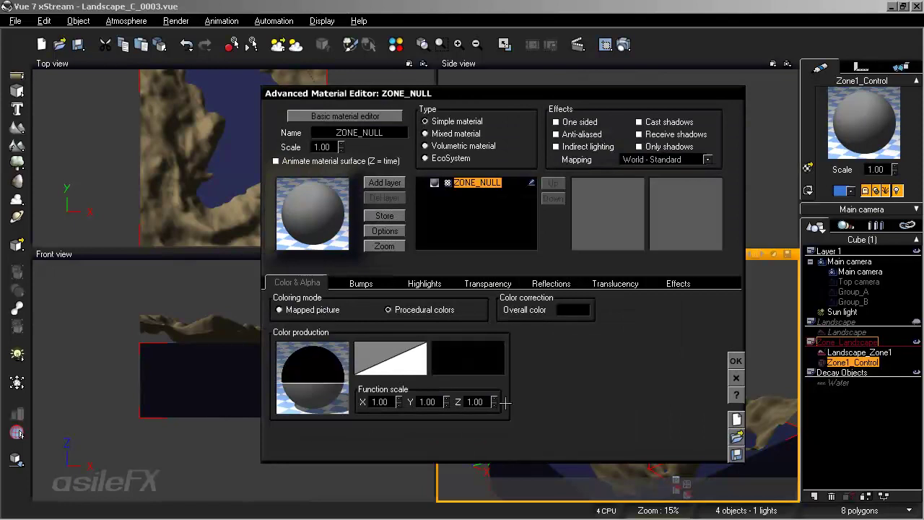
Set the ZONE_NULL material's colour to solid blue with red 1, green 12 and blue 204
right_click(460, 347)
left_click(505, 355)
right_click(616, 296)
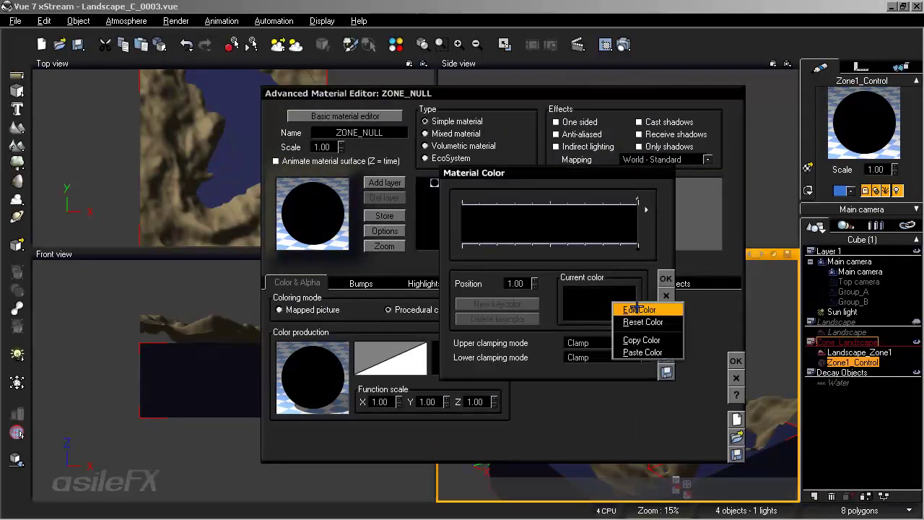
left_click(637, 307)
left_click(670, 165)
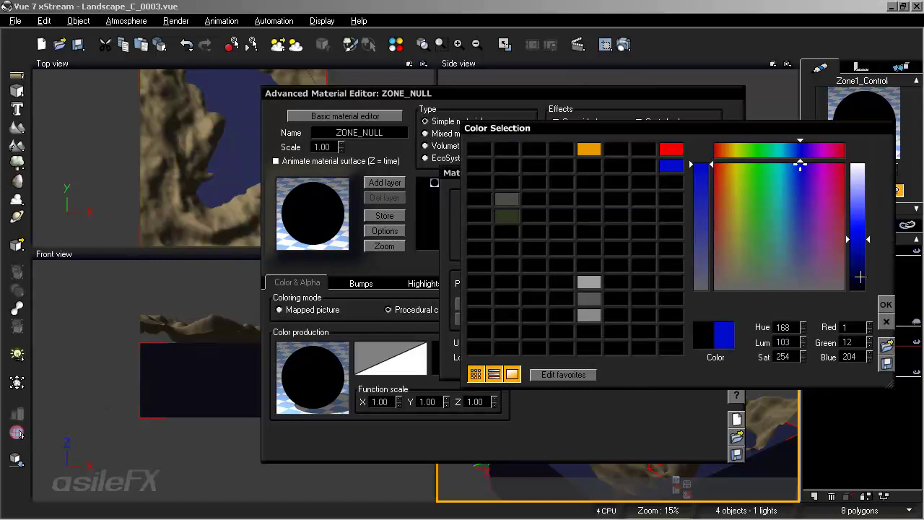
left_click(886, 304)
left_click(668, 275)
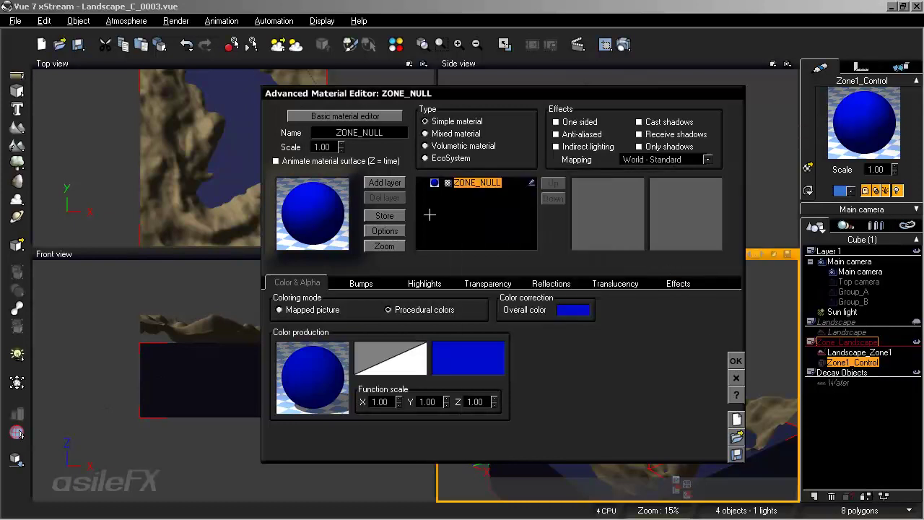
Set the ZONE_NULL material preview to a cube on a black background, and accept the material
left_click(385, 231)
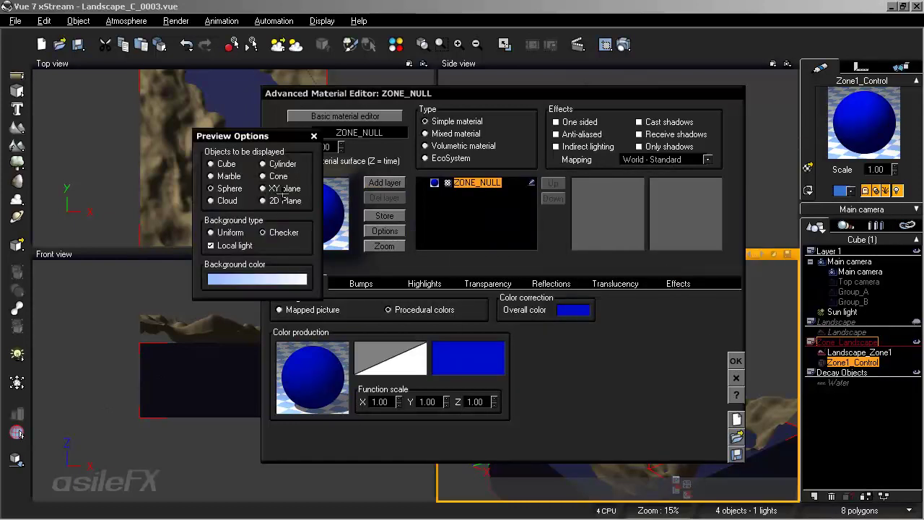
left_click(228, 176)
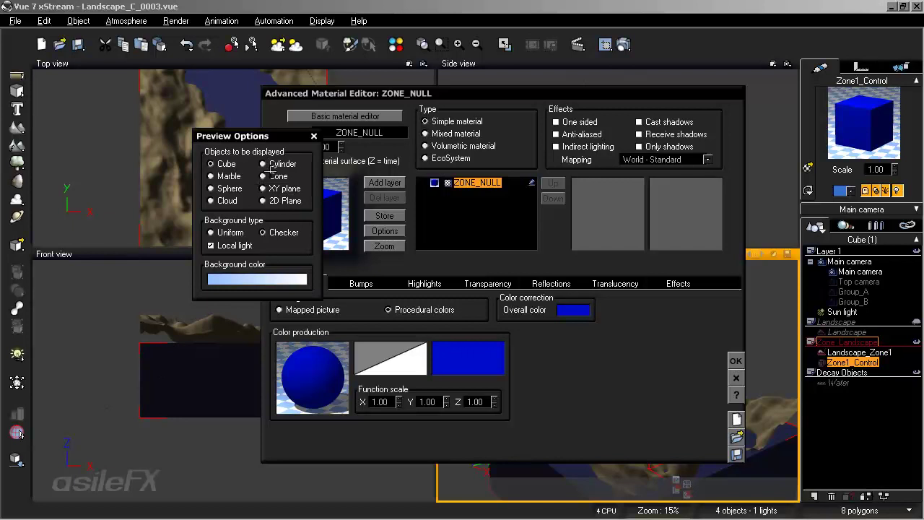
right_click(271, 279)
left_click(325, 332)
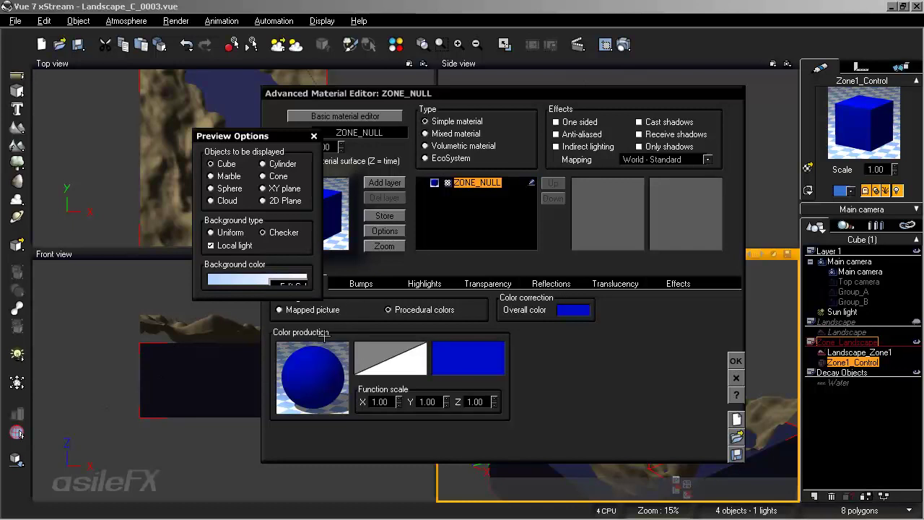
right_click(289, 280)
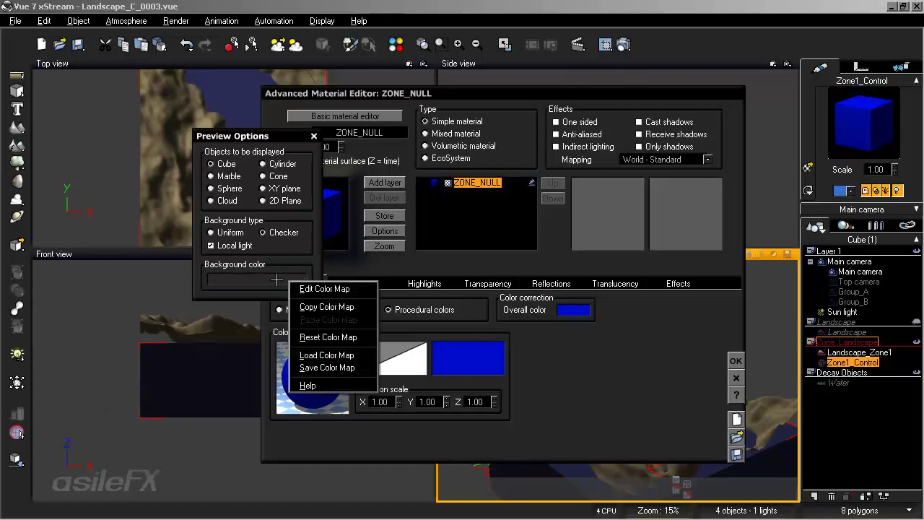
left_click(295, 256)
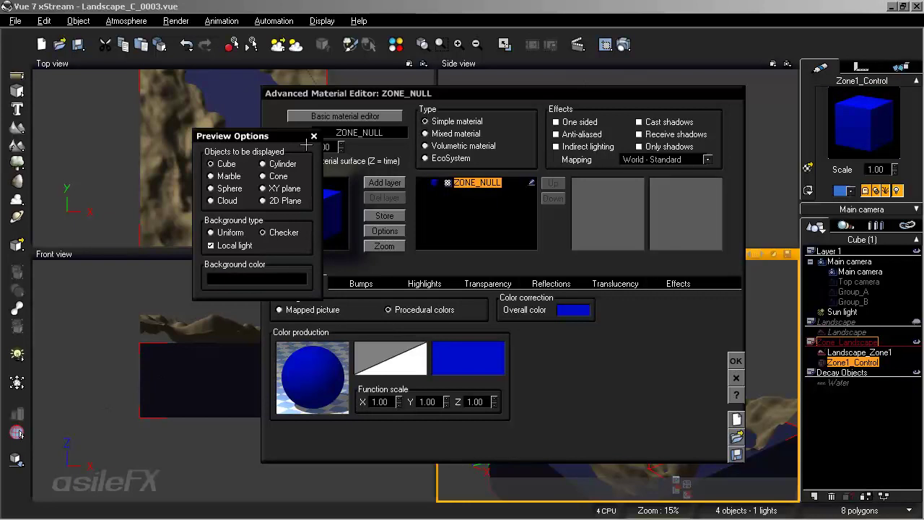
left_click(221, 233)
left_click(314, 136)
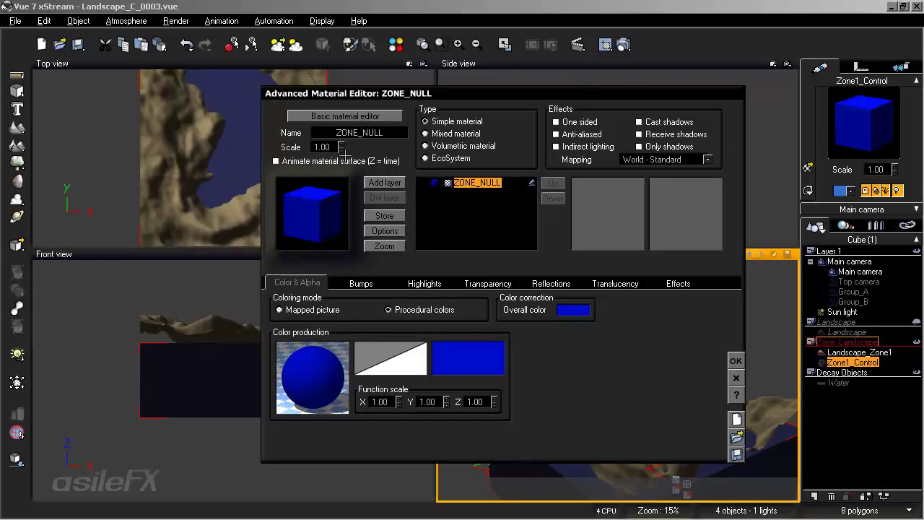
left_click(735, 360)
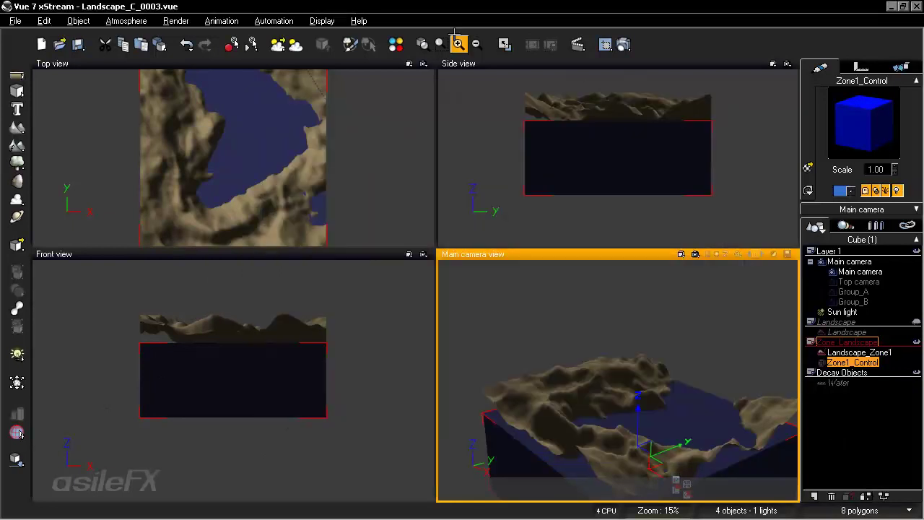
Review the summary of materials used in the scene, and deselect the control cube
left_click(423, 45)
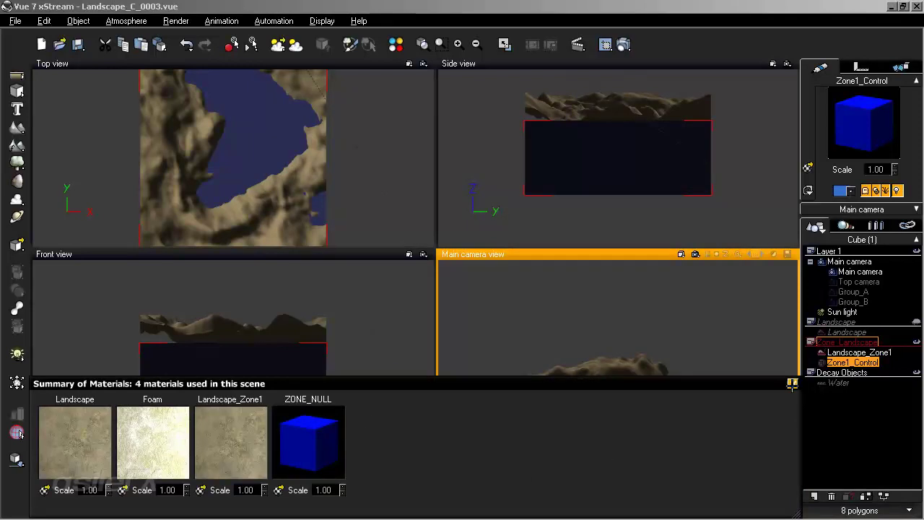
left_click(792, 383)
left_click(866, 415)
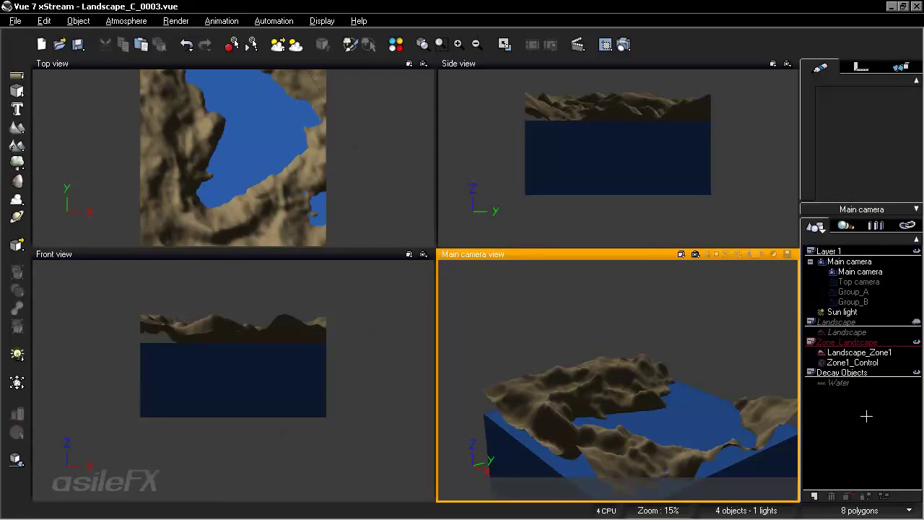
Save the scene as Landscape_C_0004 in the Group_C_Ecosystem_Zones folder, with the title Landscape_C_0004
left_click(15, 21)
left_click(39, 96)
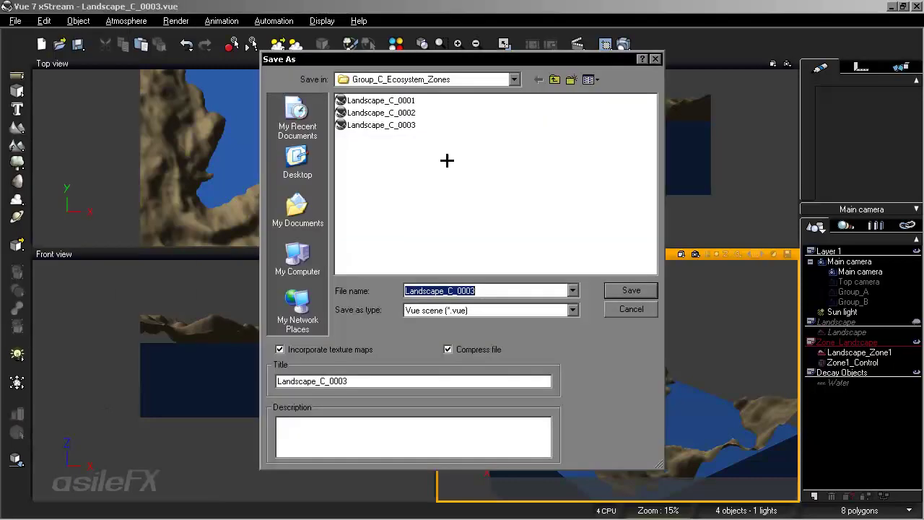
left_click(518, 289)
key("BackSpace")
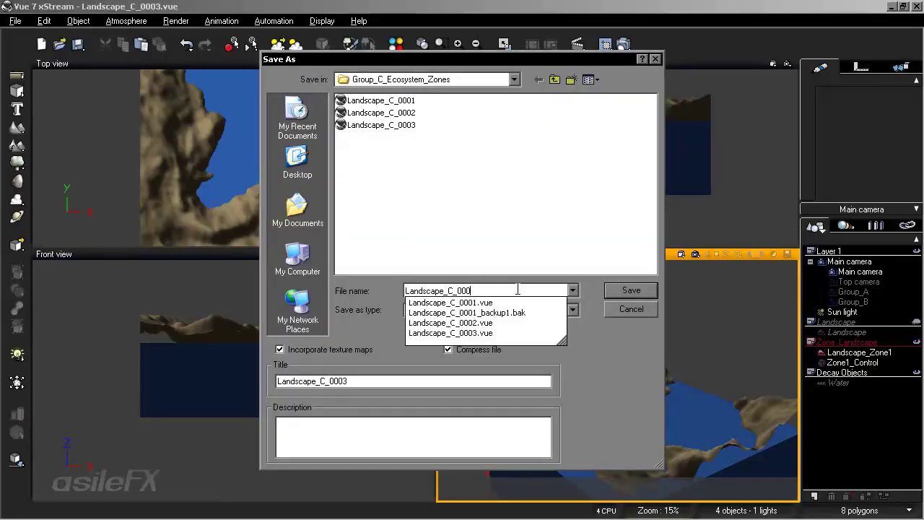
type("4")
left_click(378, 380)
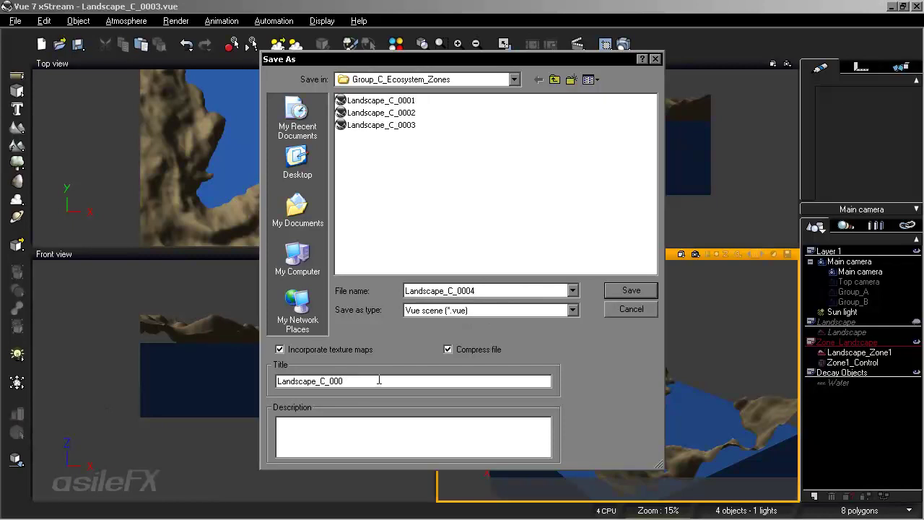
type("4")
left_click(631, 291)
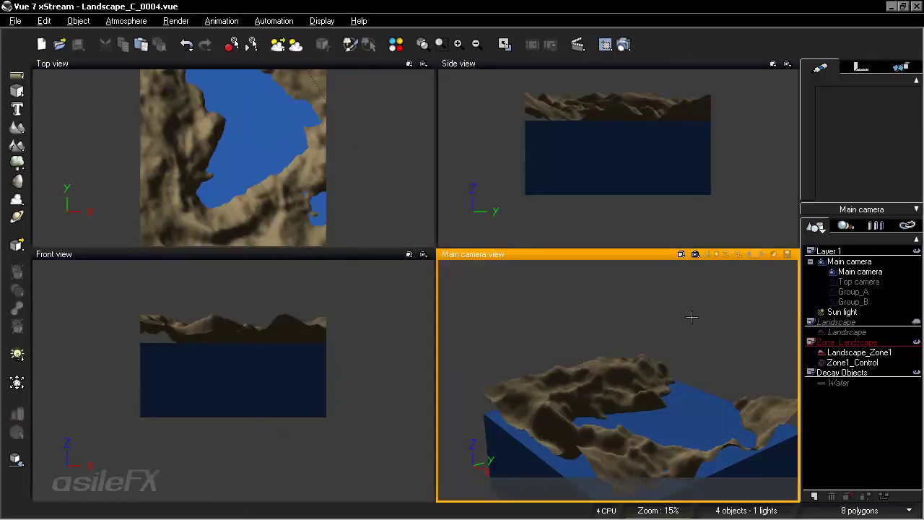
Make the Landscape layer visible and open its Landscape procedural terrain for editing
left_click(915, 322)
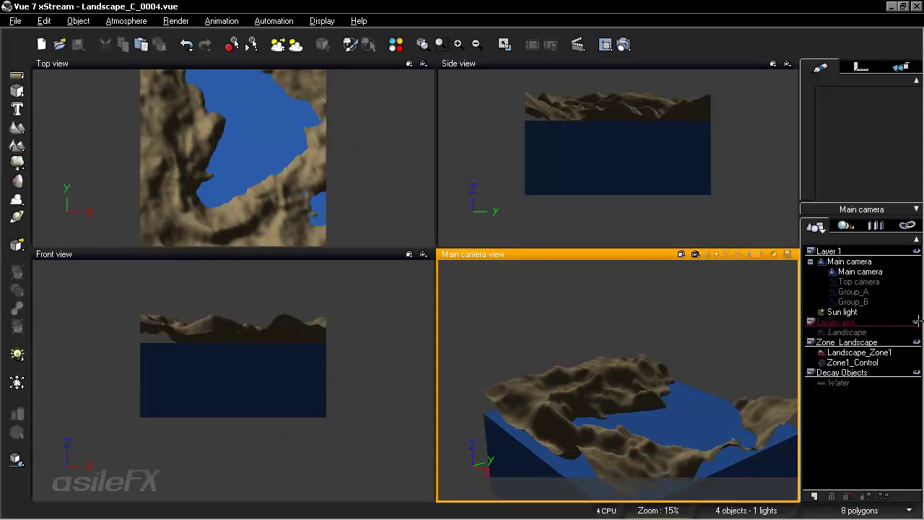
left_click(866, 331)
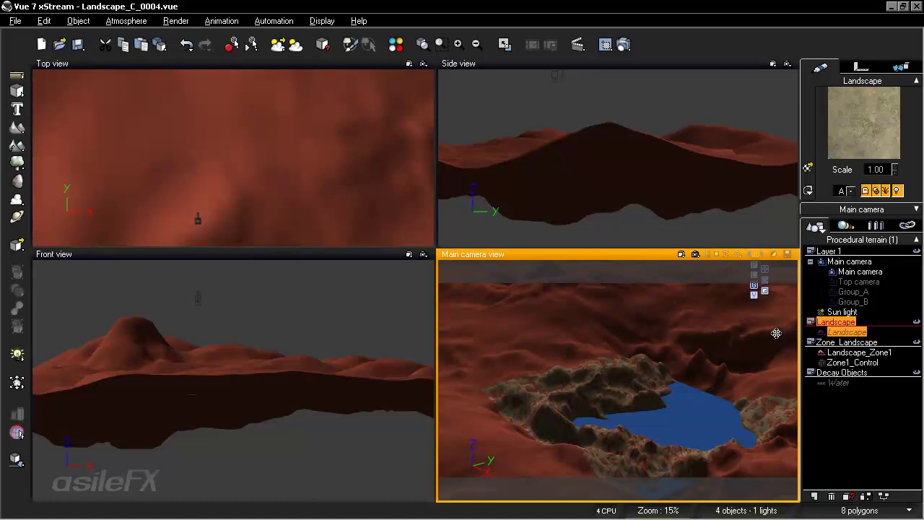
right_click(712, 335)
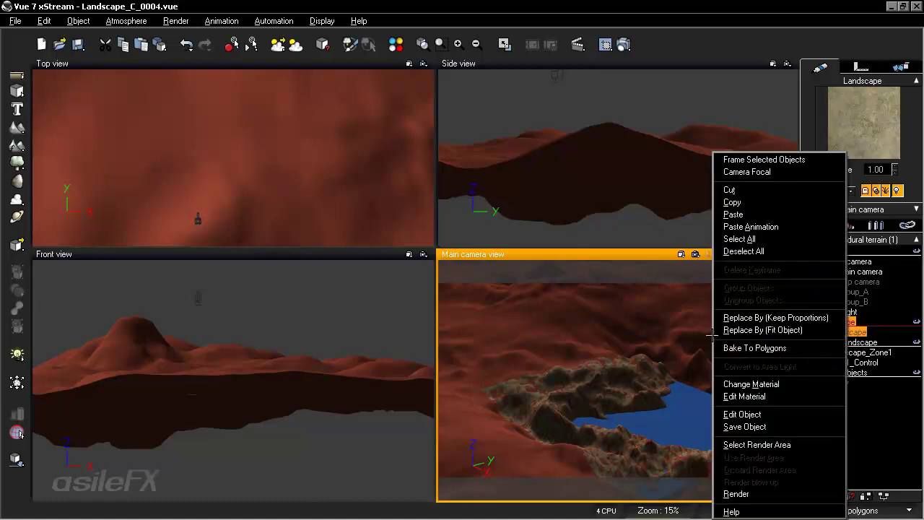
left_click(760, 412)
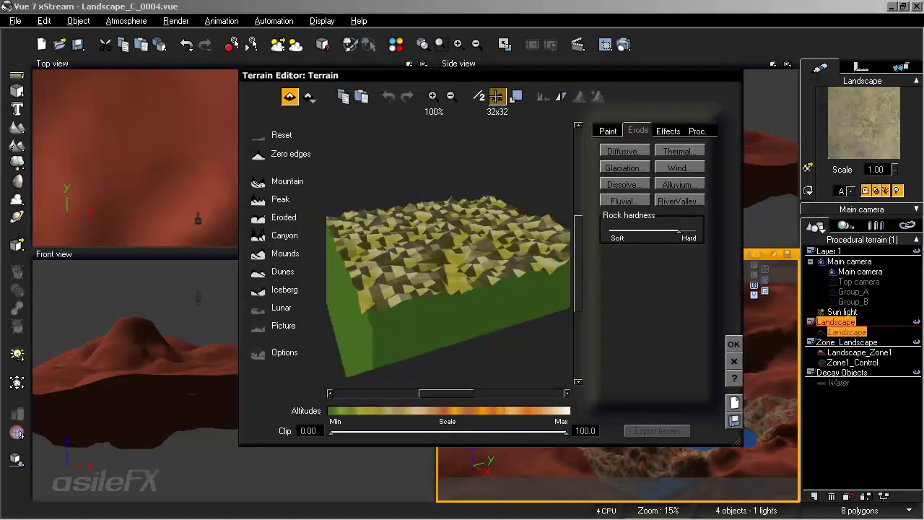
Increase the Landscape terrain's resolution to 512x512, checking the surface detail up close
left_click(498, 96)
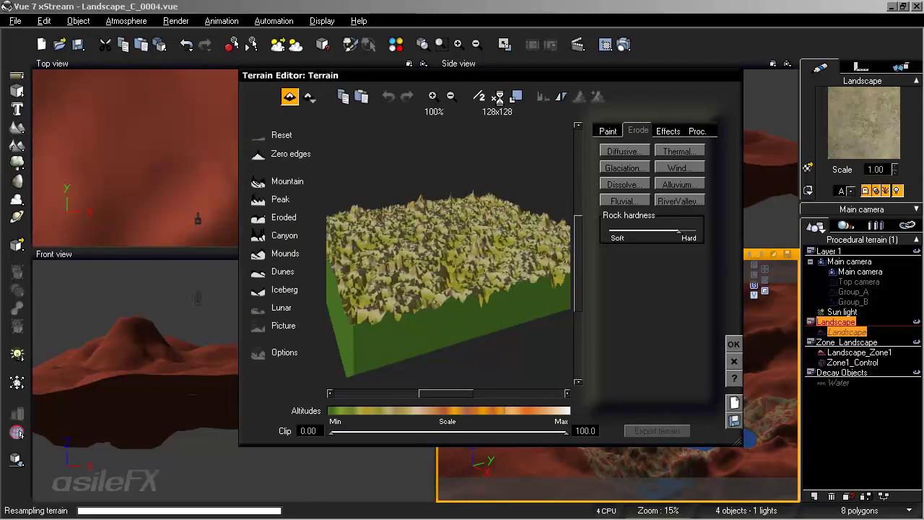
left_click(498, 96)
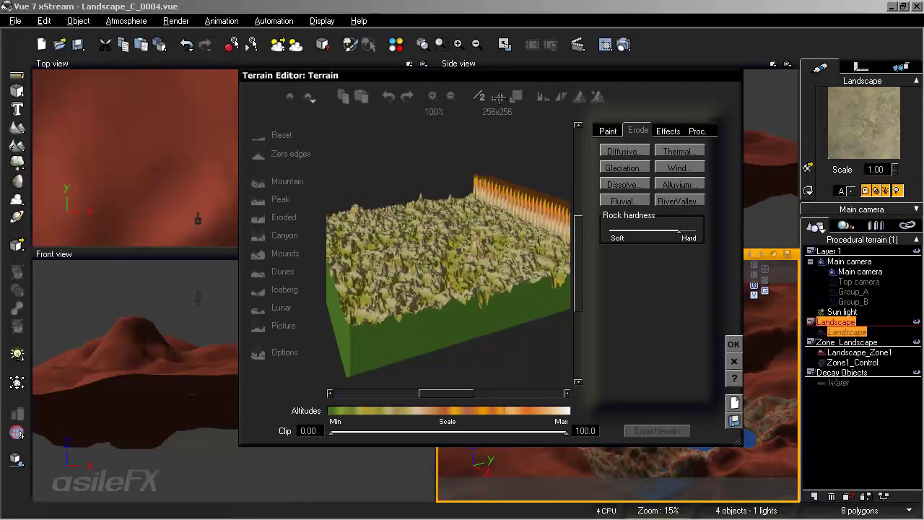
left_click_drag(482, 201, 493, 239)
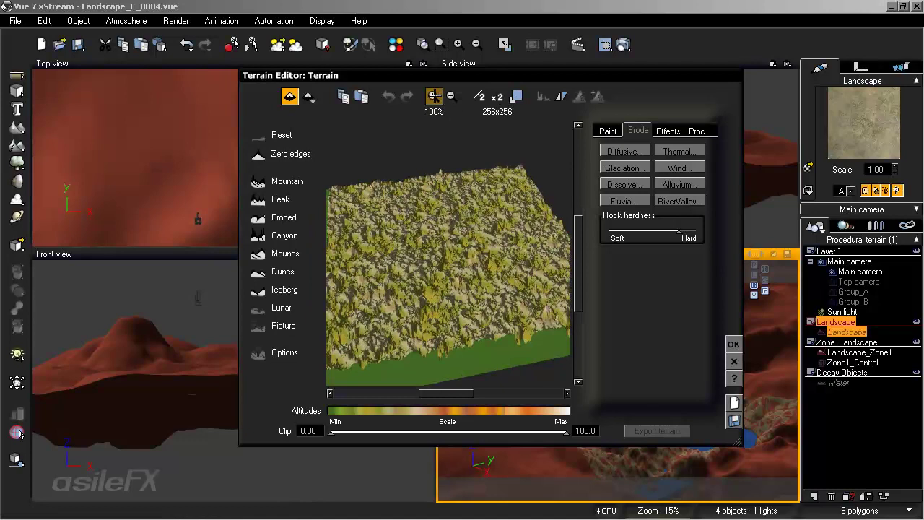
left_click(433, 96)
left_click(432, 96)
left_click_drag(469, 241, 482, 233)
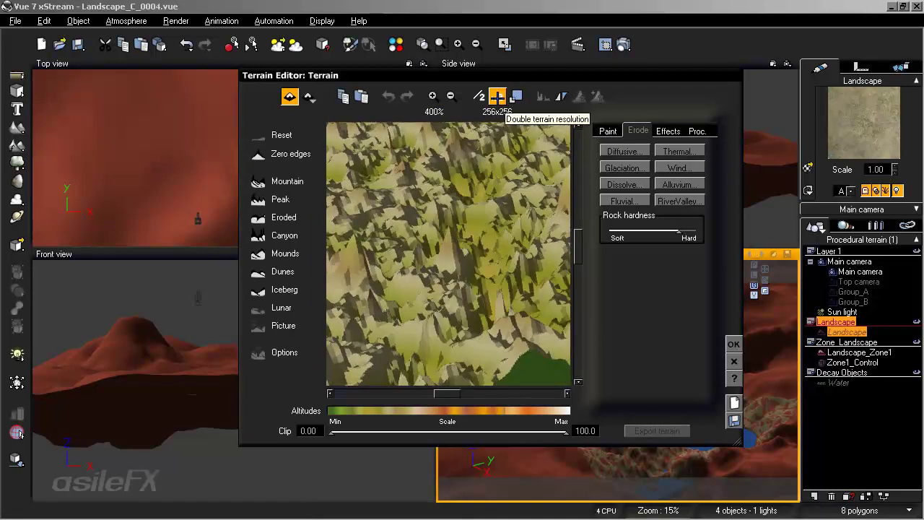
left_click(497, 96)
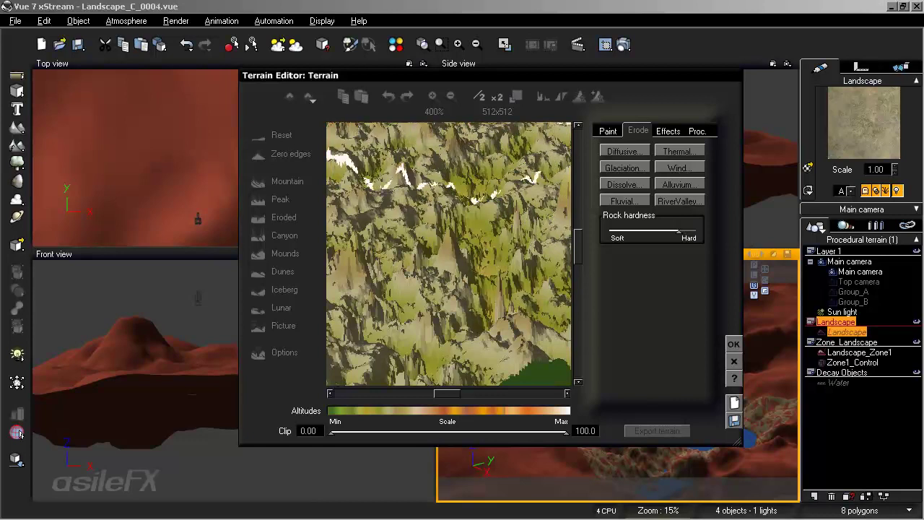
Convert the Landscape procedural terrain into a standard terrain and accept the edit
left_click(311, 98)
left_click(341, 136)
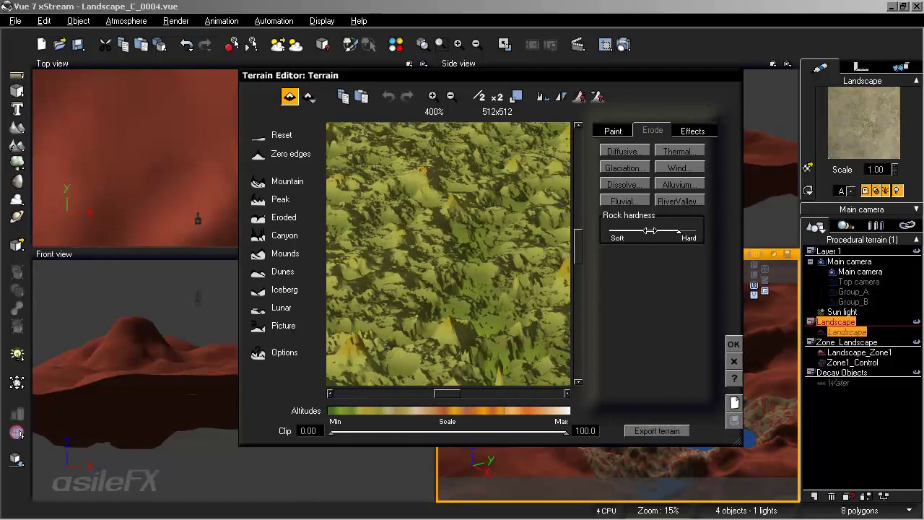
left_click(732, 343)
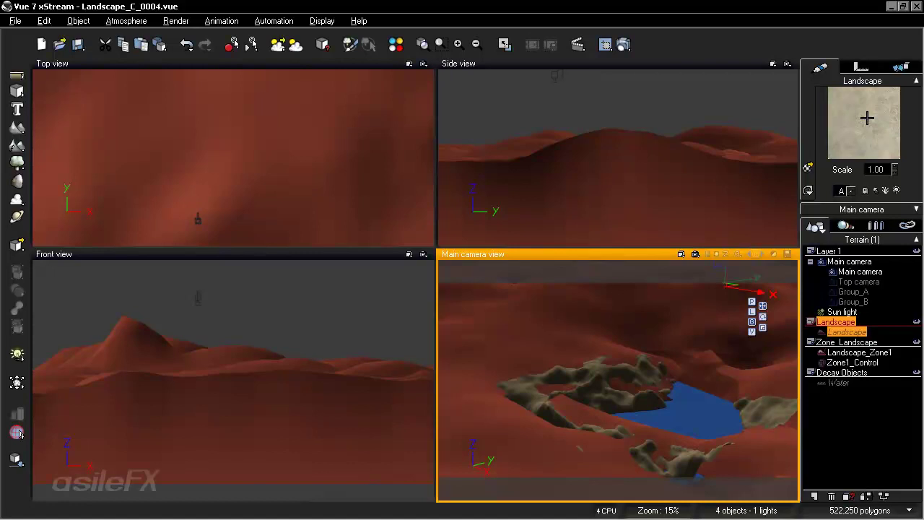
Reset the Landscape terrain's material and name it Land_Preview_NULL
right_click(867, 118)
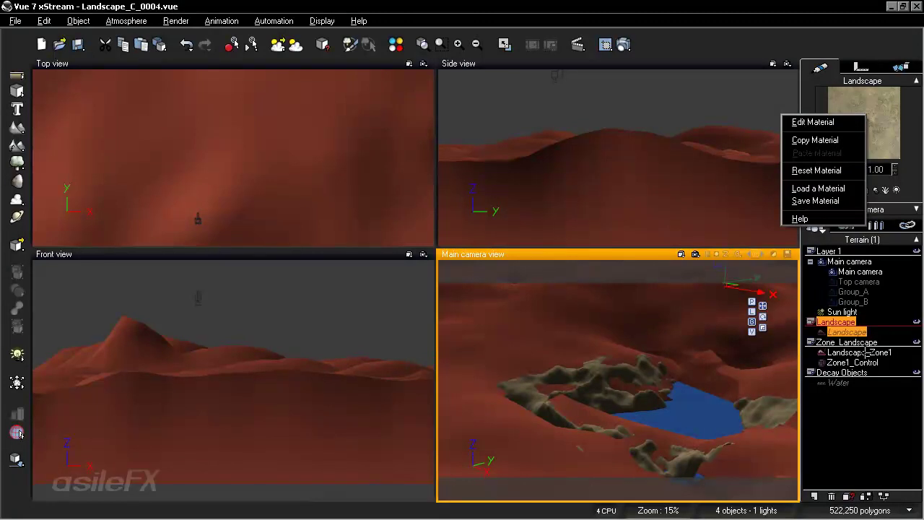
left_click(846, 172)
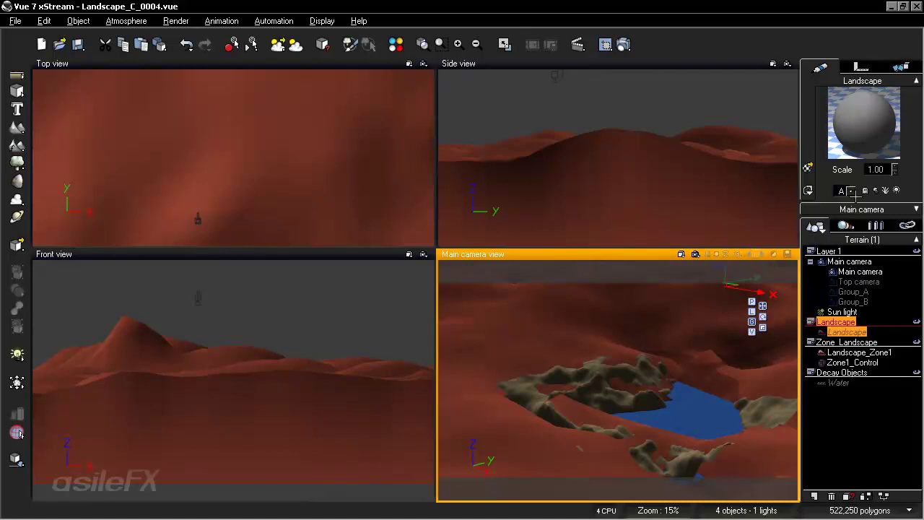
left_click(850, 190)
left_click(836, 123)
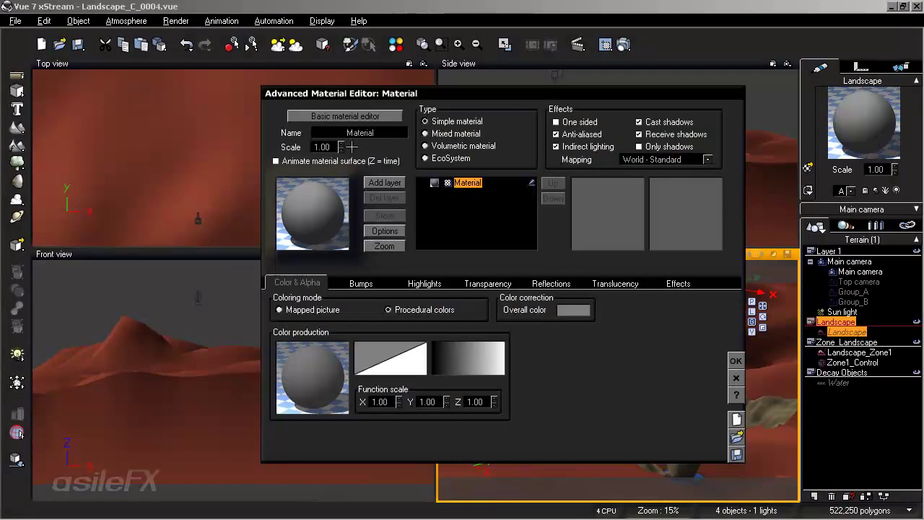
double_click(385, 135)
type("Land_Preview")
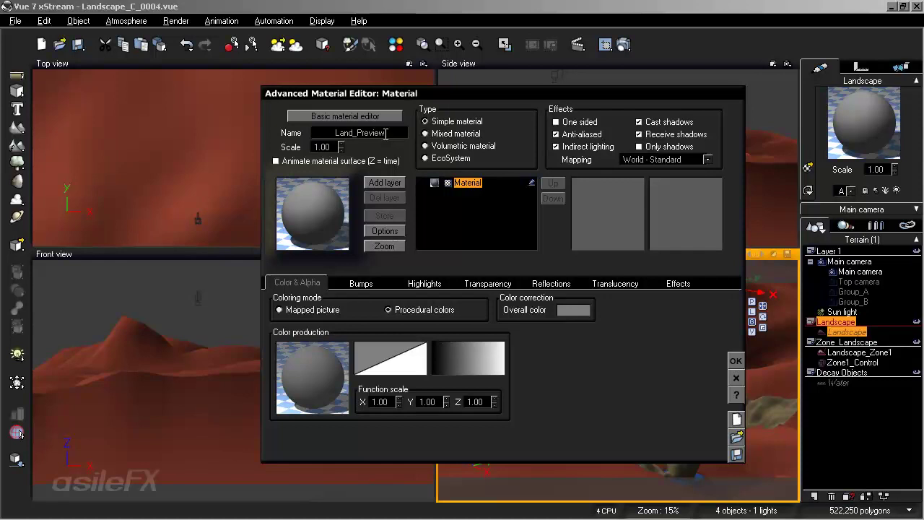
type("_NULL")
left_click(735, 360)
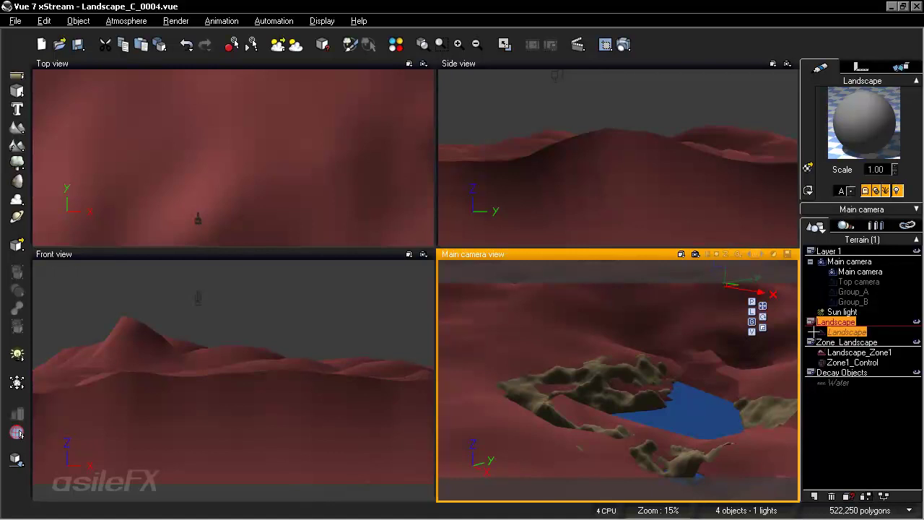
Turn off the Hidden state of the Landscape terrain and deselect it
left_click(809, 190)
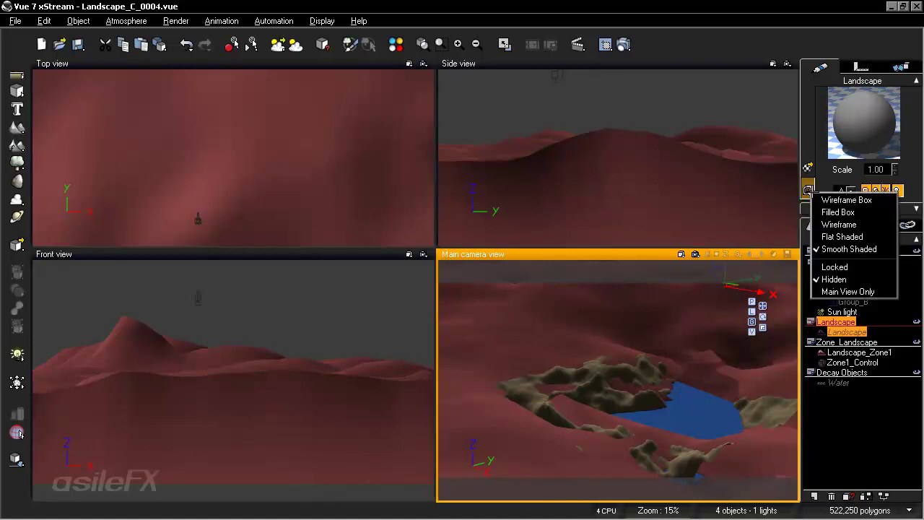
left_click(831, 278)
left_click(843, 420)
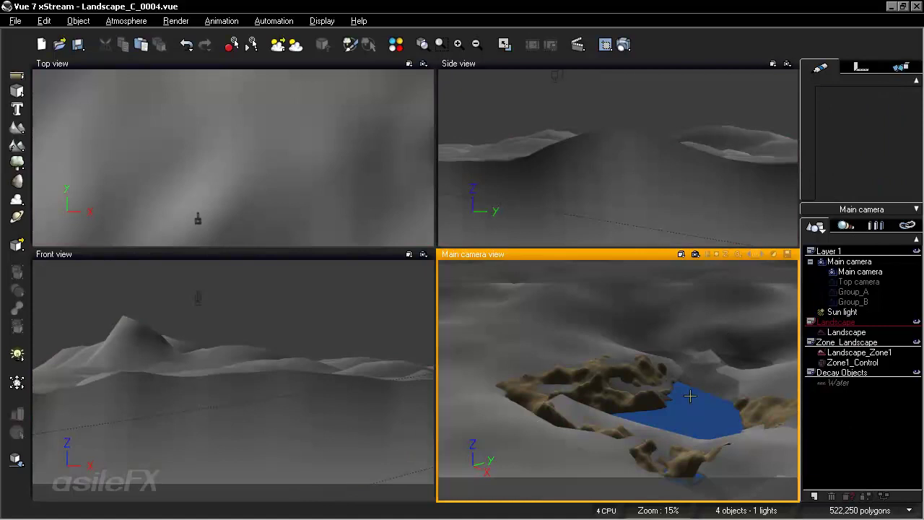
Move the Zone1_Control cube a short distance in the negative X direction across the landscape
left_click(856, 361)
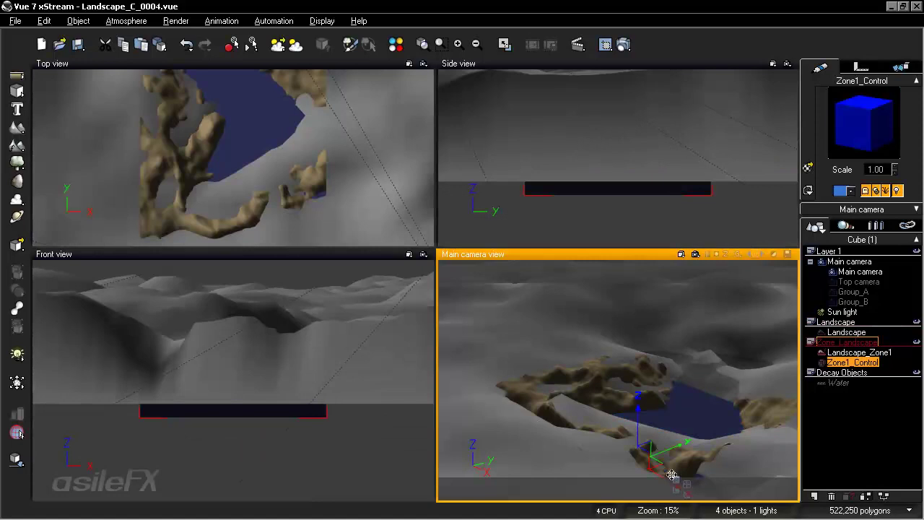
left_click_drag(667, 480, 650, 450)
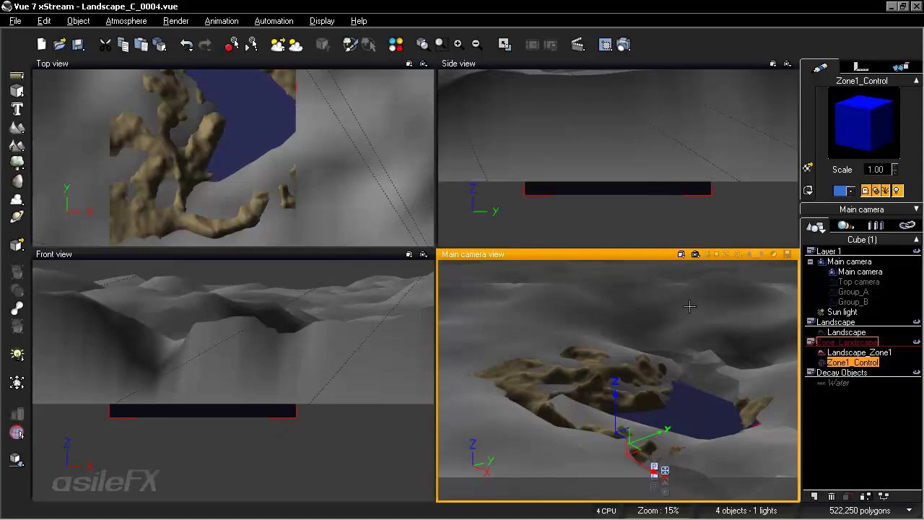
Try green as the Landscape terrain's viewport display colour, and restore its automatic colour
left_click(846, 332)
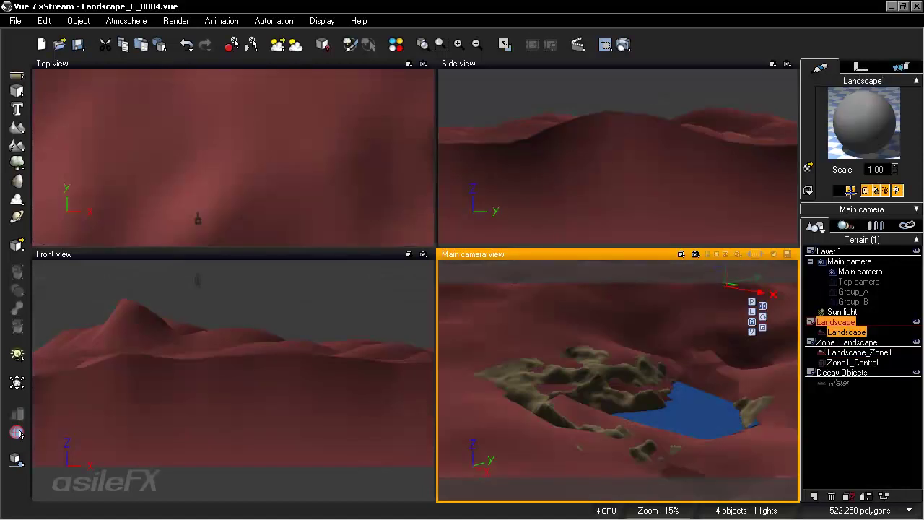
left_click(850, 191)
left_click(847, 224)
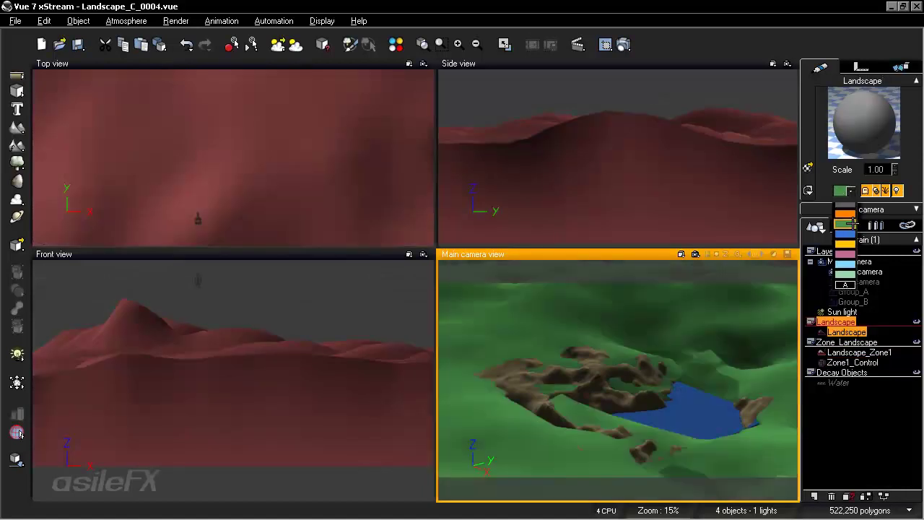
left_click(851, 422)
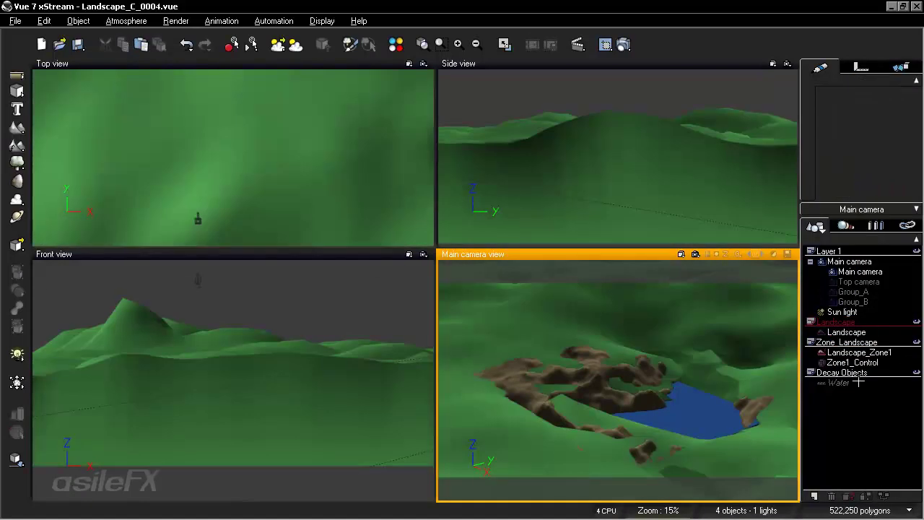
left_click(848, 332)
left_click(852, 191)
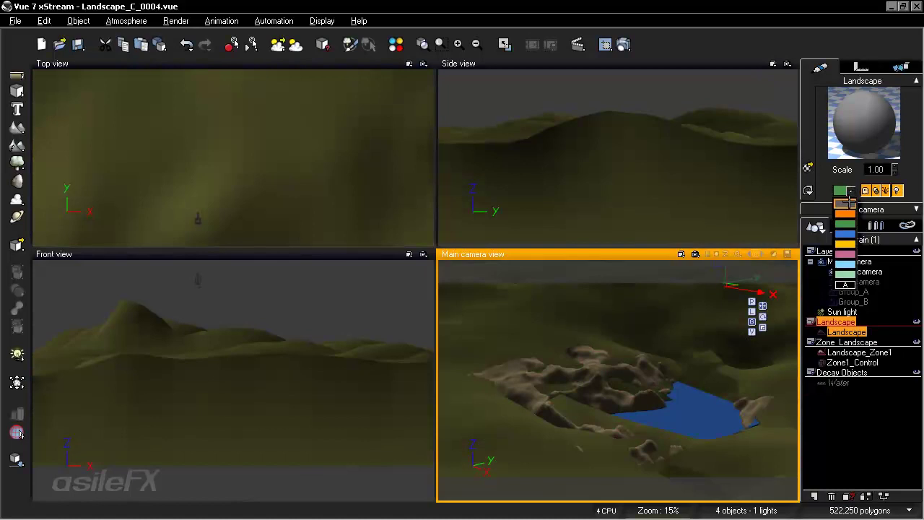
left_click(850, 284)
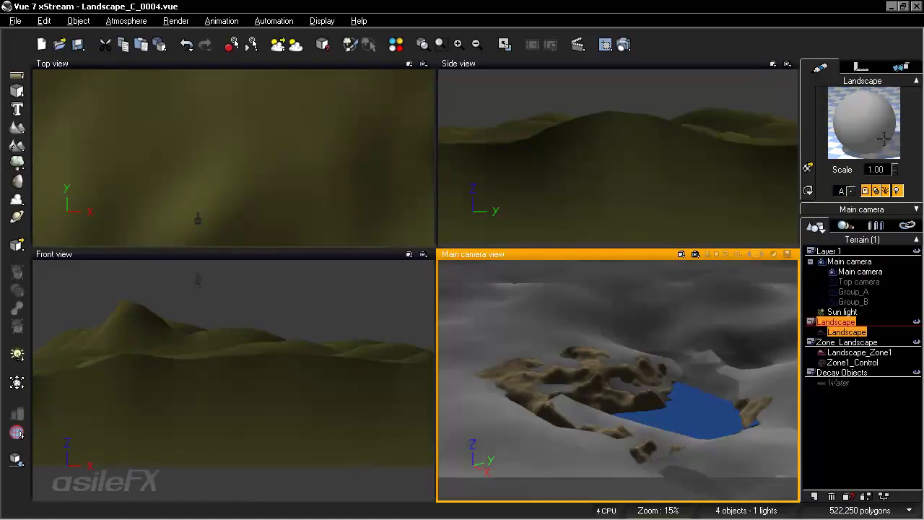
Open the Landscape terrain's Land_Preview_NULL material for editing and reset its colour map
right_click(837, 125)
left_click(820, 126)
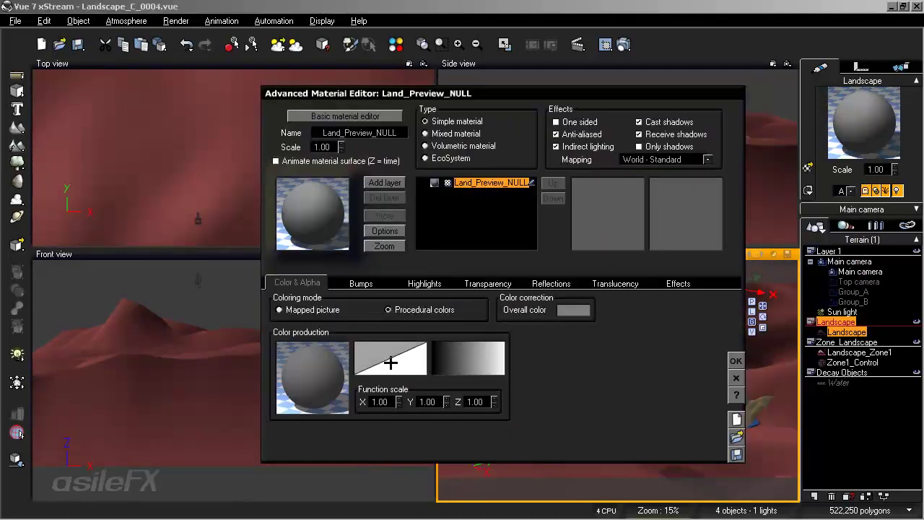
right_click(474, 356)
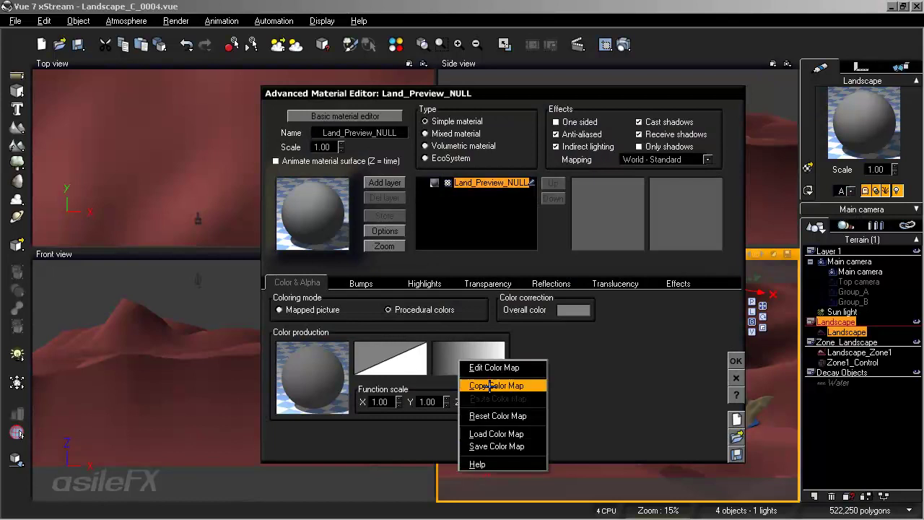
left_click(509, 416)
Set the Land_Preview_NULL material's colour map to a uniform dark olive green, RGB 45, 54, 32
right_click(466, 359)
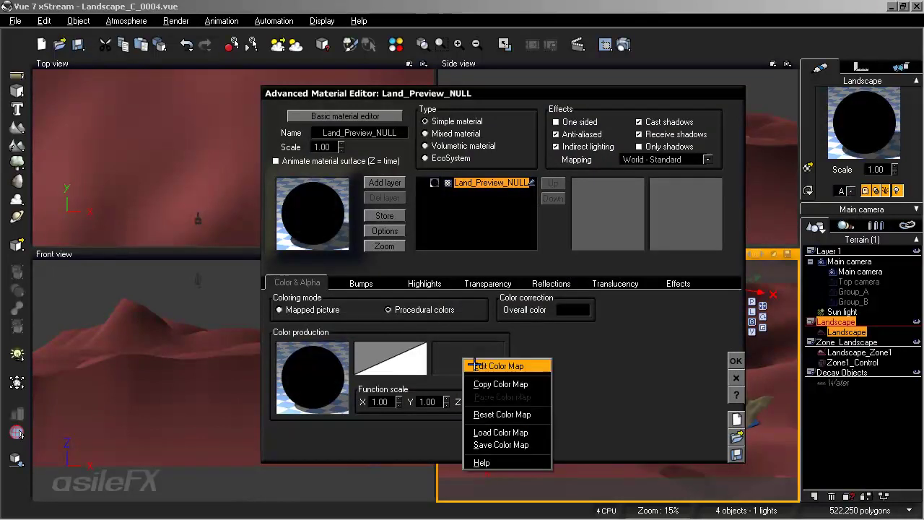
left_click(485, 365)
right_click(613, 296)
left_click(625, 300)
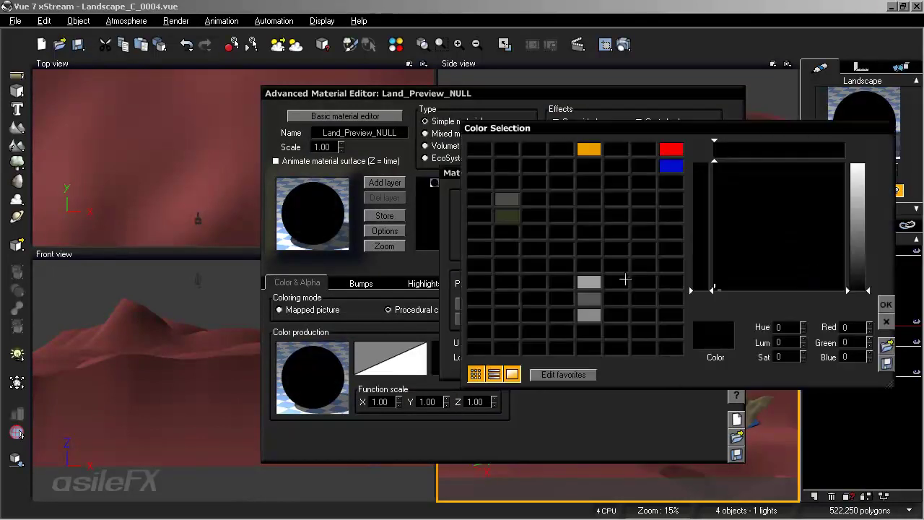
left_click(510, 215)
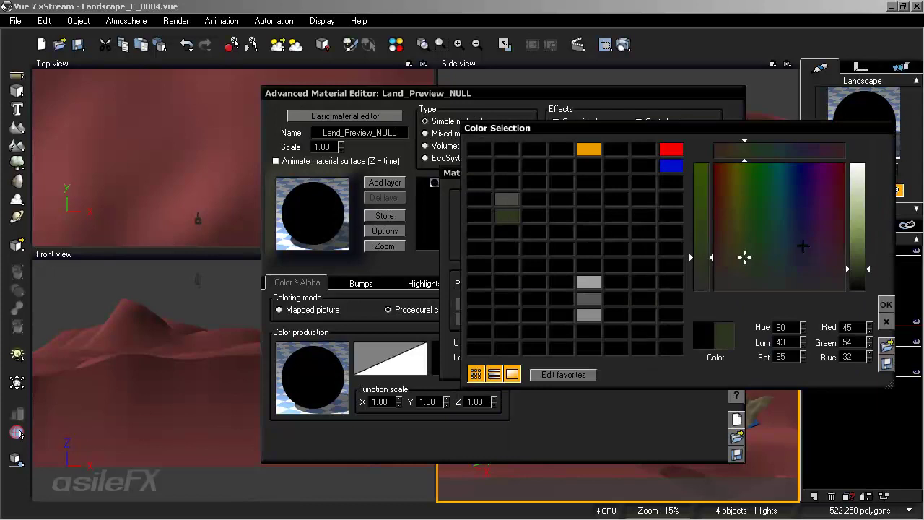
left_click(886, 304)
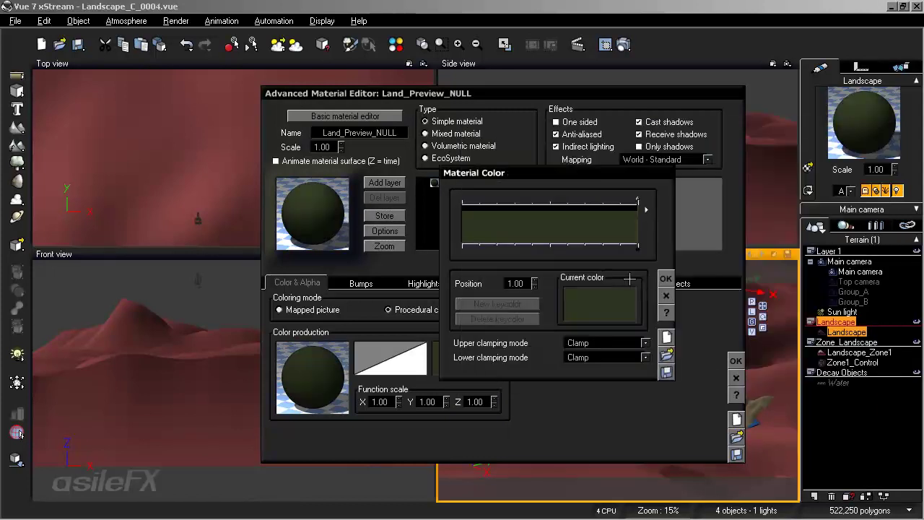
left_click(666, 278)
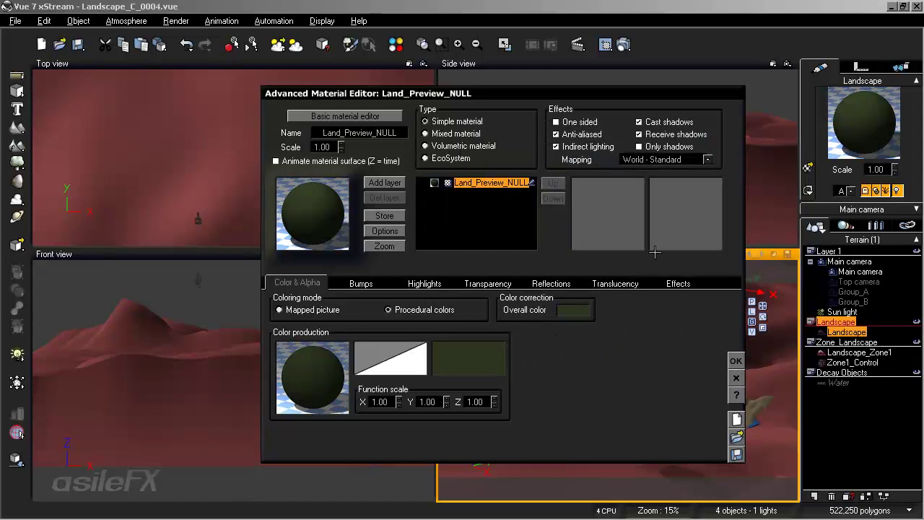
Turn off anti-aliasing, indirect lighting, cast shadows and receive shadows for Land_Preview_NULL, accept the material and deselect the terrain
left_click(588, 134)
left_click(586, 146)
left_click(660, 122)
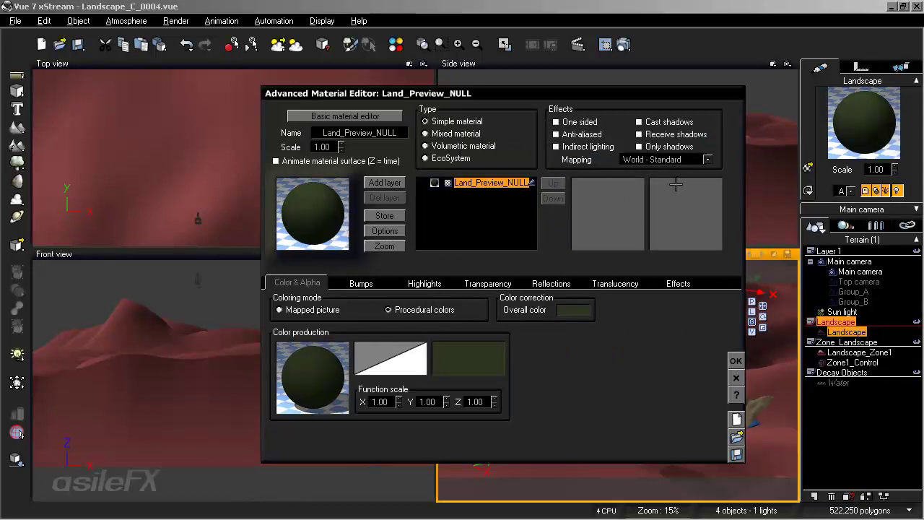
left_click(735, 361)
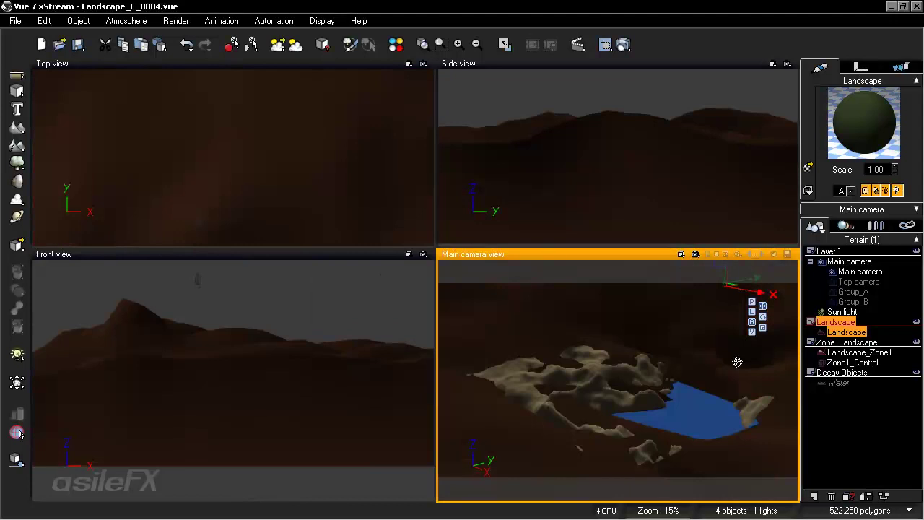
left_click(861, 448)
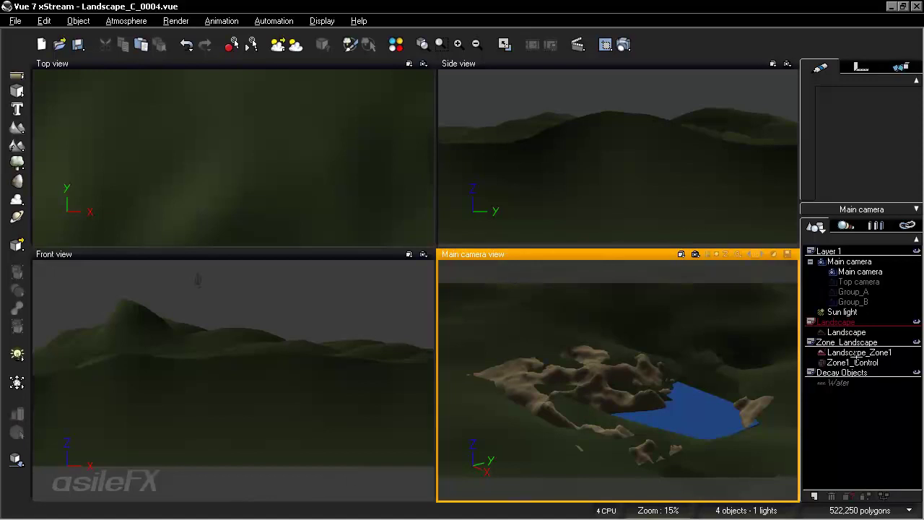
Move the Zone1_Control cube in the negative X direction across the green landscape
left_click(854, 362)
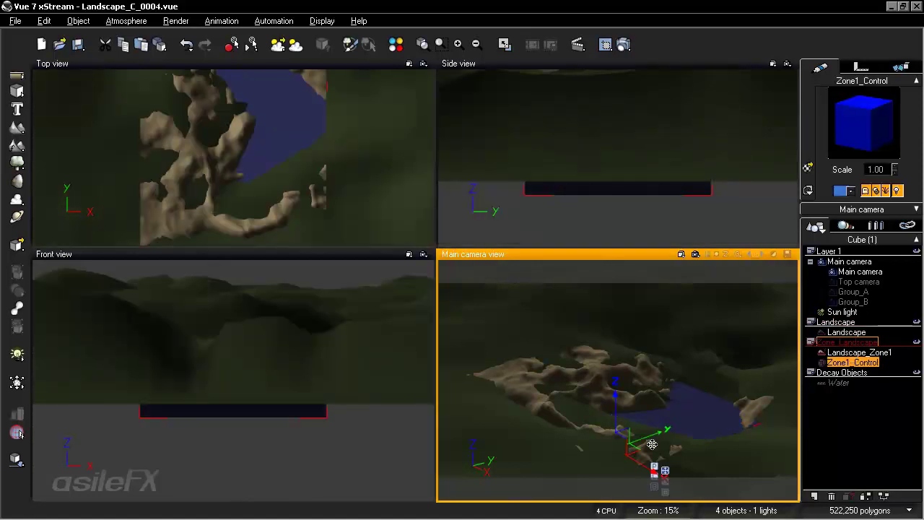
left_click_drag(644, 465, 626, 442)
left_click_drag(660, 463, 639, 446)
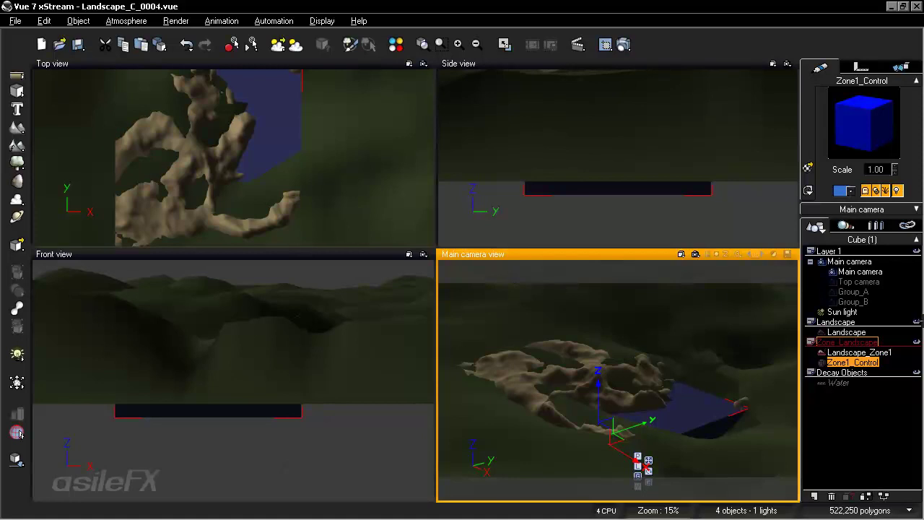
Transfer Zone1_Control to the Landscape layer and cycle that layer's display from hidden back to active
left_click(916, 321)
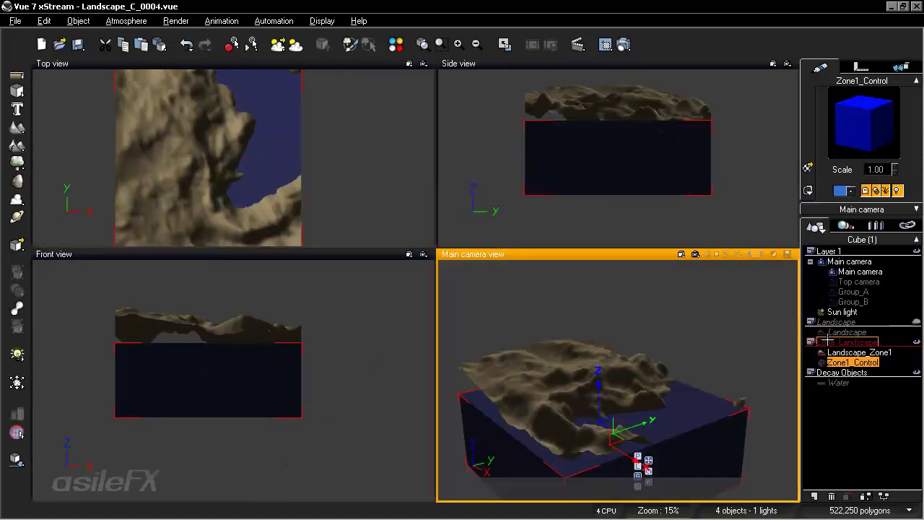
left_click(916, 321)
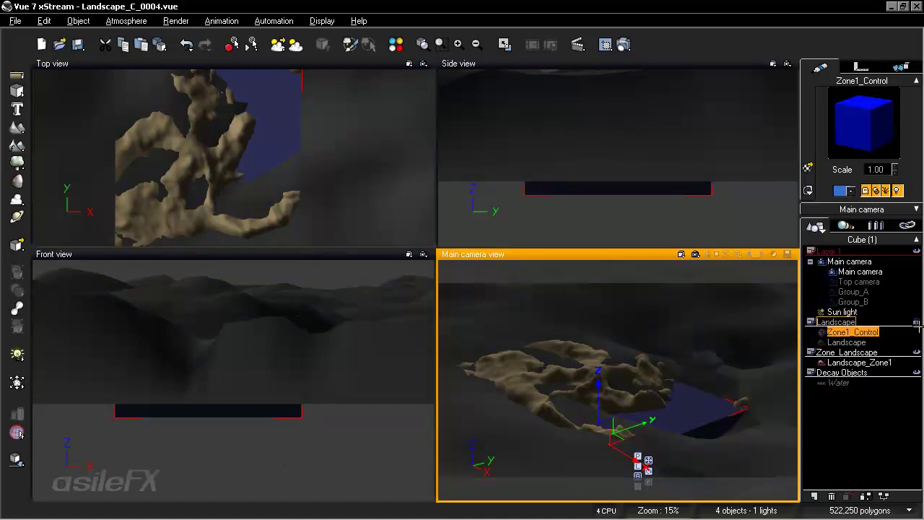
left_click(916, 322)
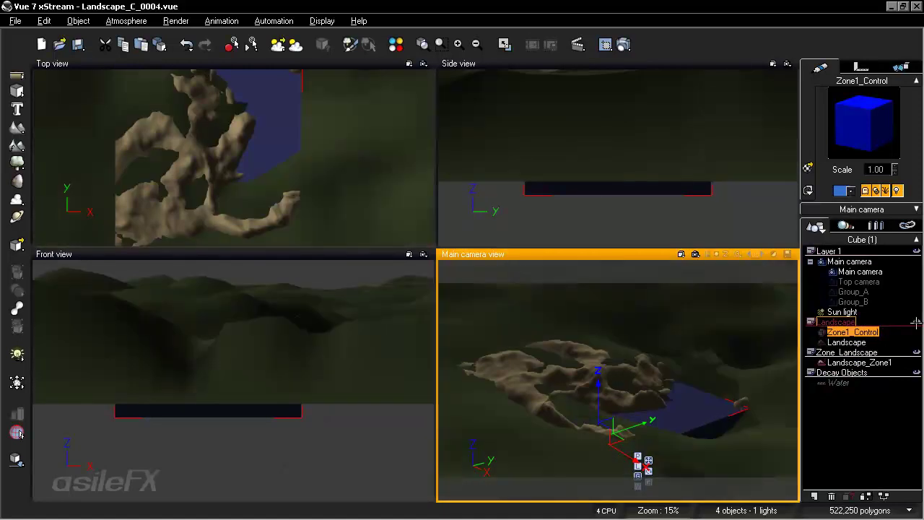
Render the Main camera view with nothing selected, and return the view to its real-time preview
left_click(888, 438)
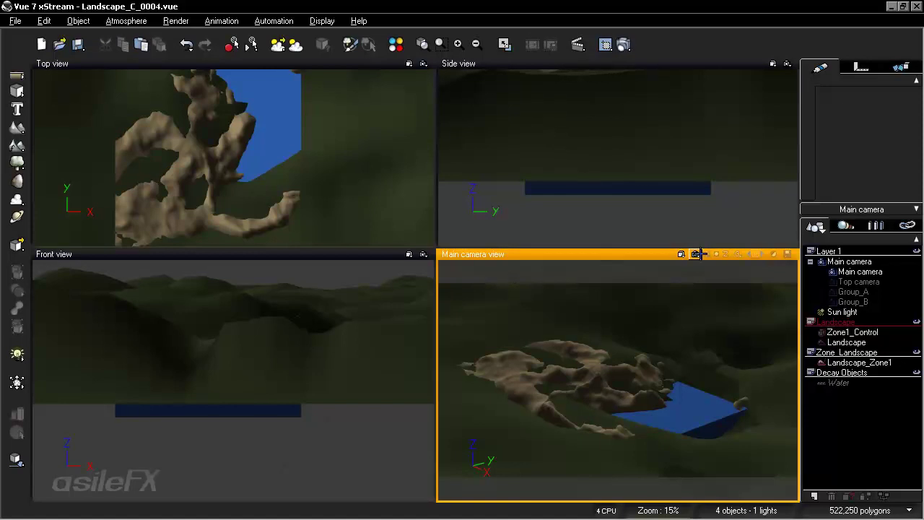
left_click(695, 254)
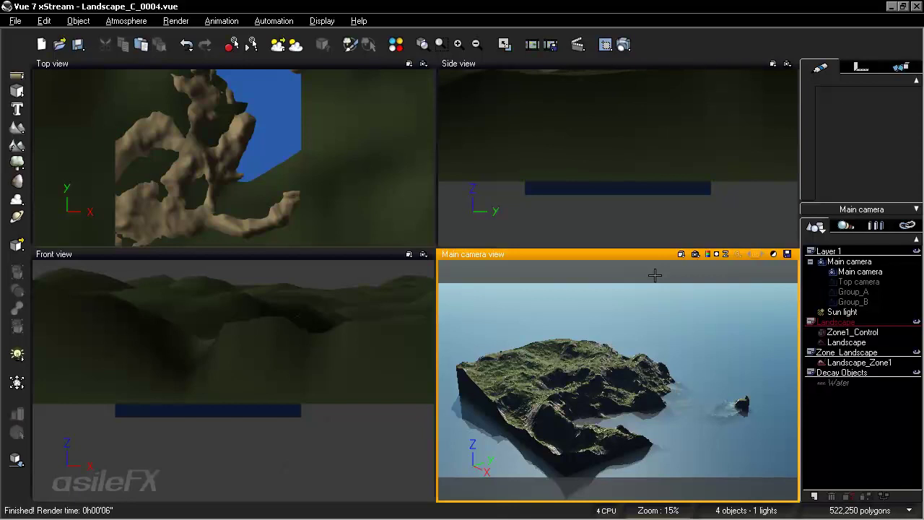
left_click(605, 257)
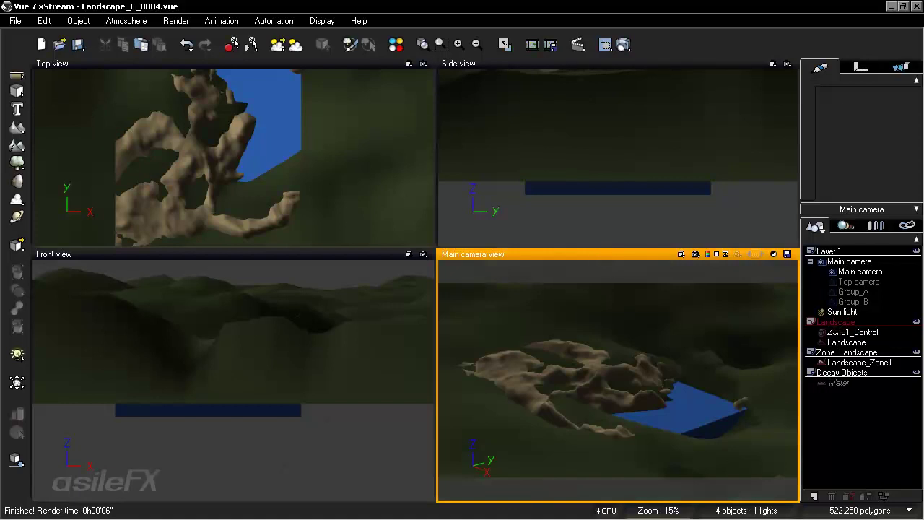
Nudge the Zone1_Control cube slightly in the negative Y direction, and select the Landscape_Zone1 procedural terrain
left_click(840, 332)
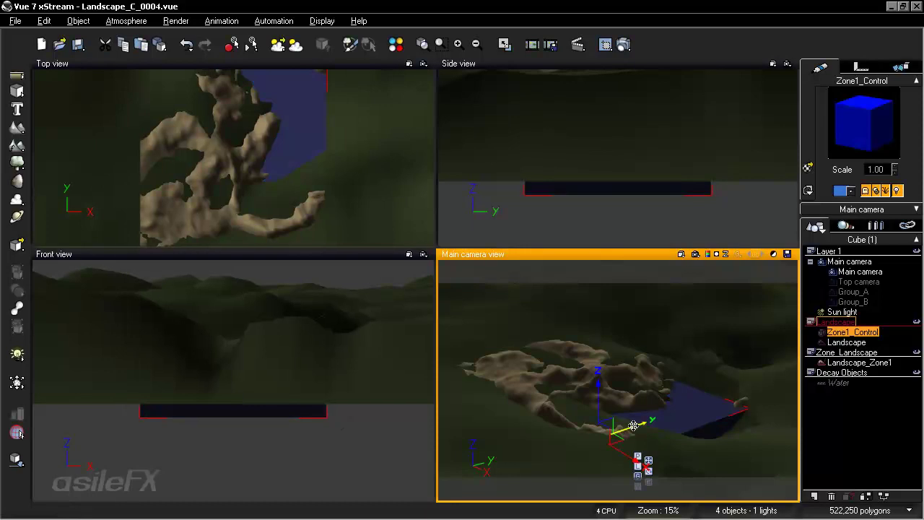
mouse_move(639, 426)
left_mouse_down()
mouse_move(646, 430)
mouse_move(618, 429)
mouse_move(631, 426)
left_mouse_up()
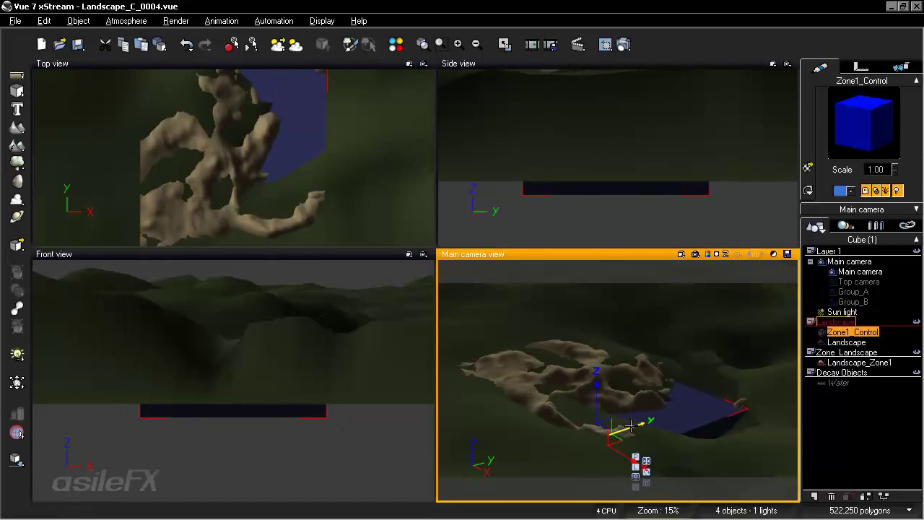
left_click(844, 342)
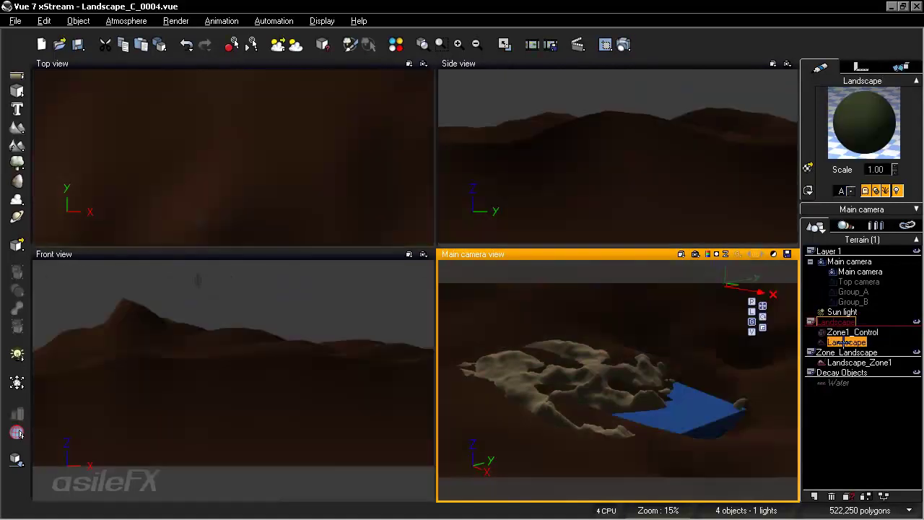
left_click(845, 362)
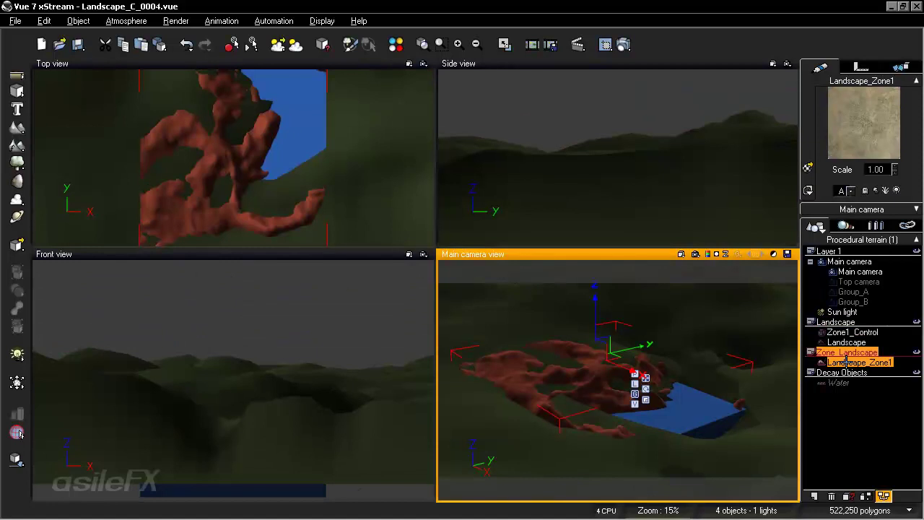